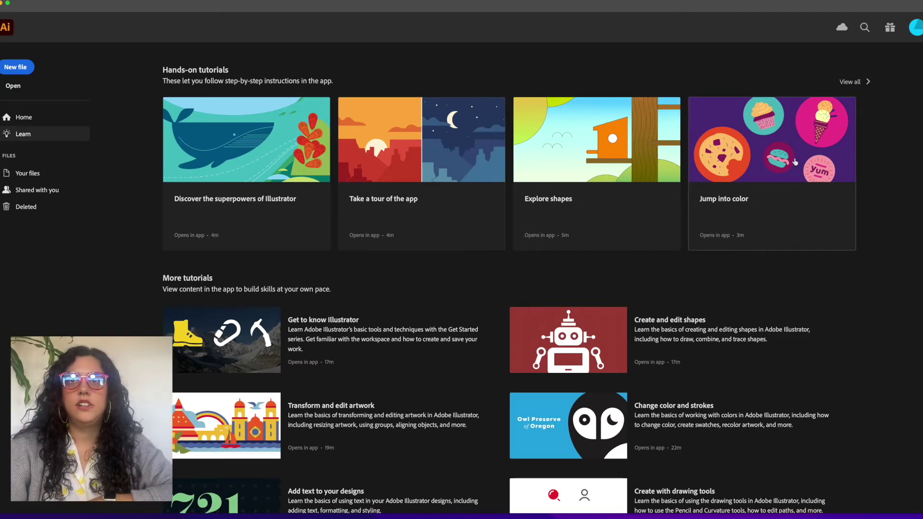
pyautogui.click(399, 201)
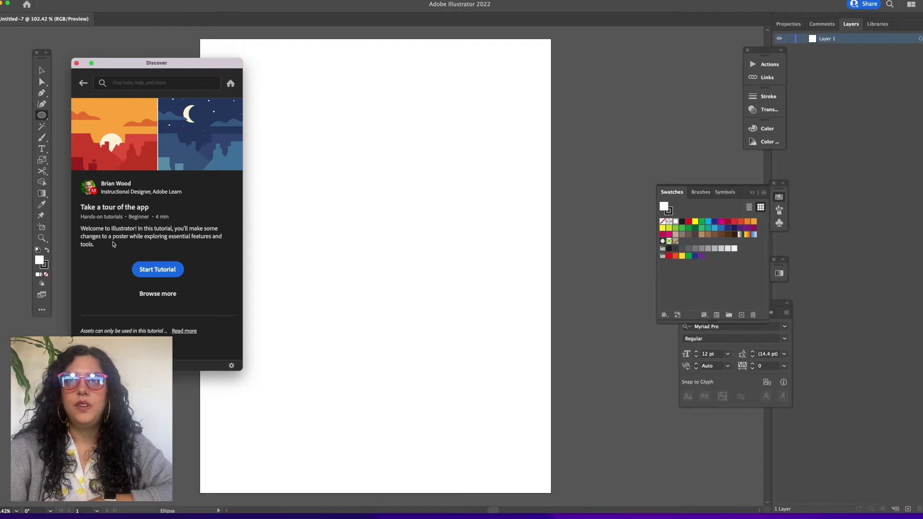
pyautogui.click(77, 63)
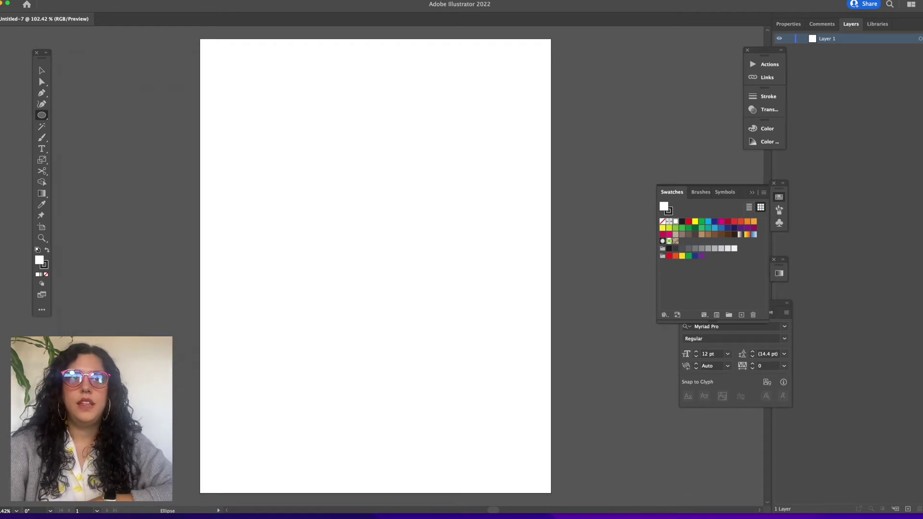
pyautogui.press('super+w')
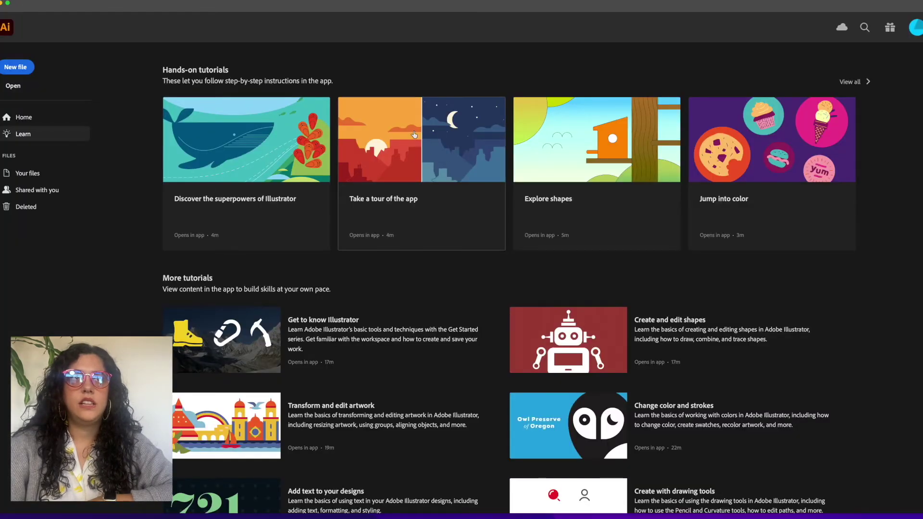
# Step: Search the app's learning content for "take a tour of the app" and start that hands-on tutorial
pyautogui.click(865, 27)
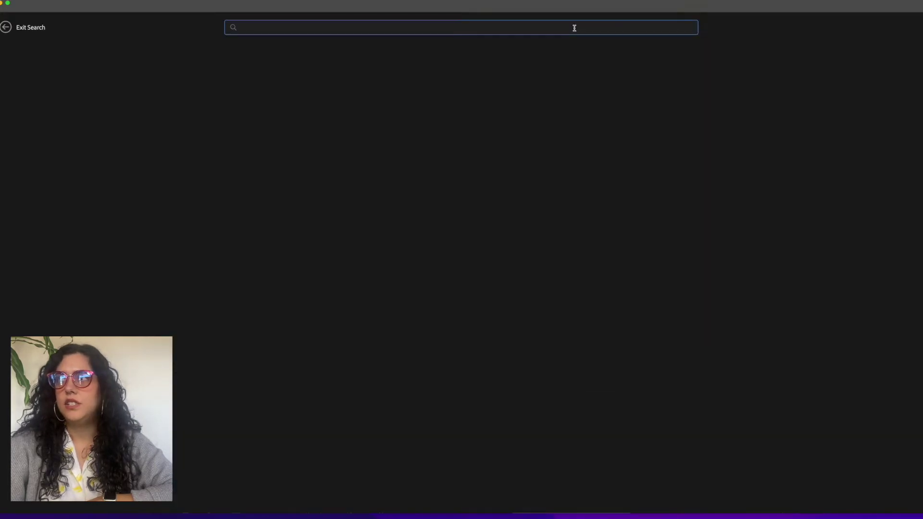
pyautogui.write('tour of th')
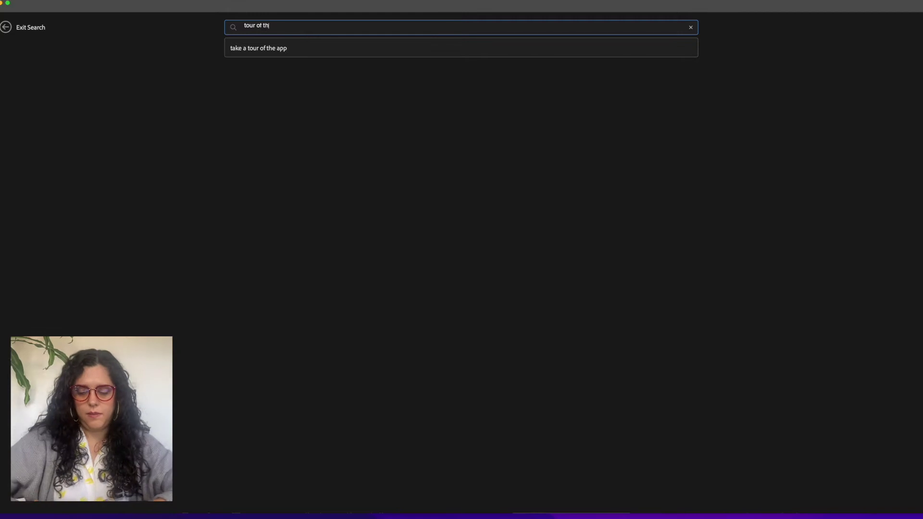
pyautogui.press('Down')
pyautogui.press('Return')
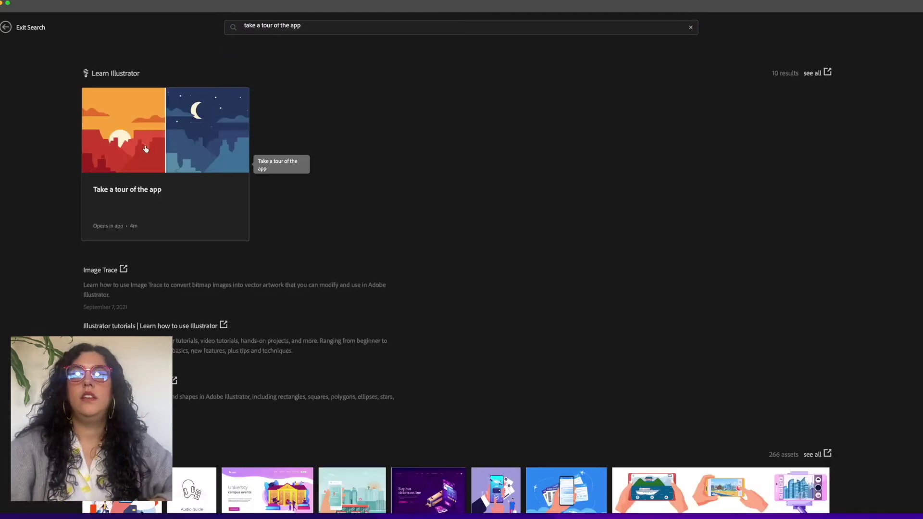
pyautogui.click(146, 149)
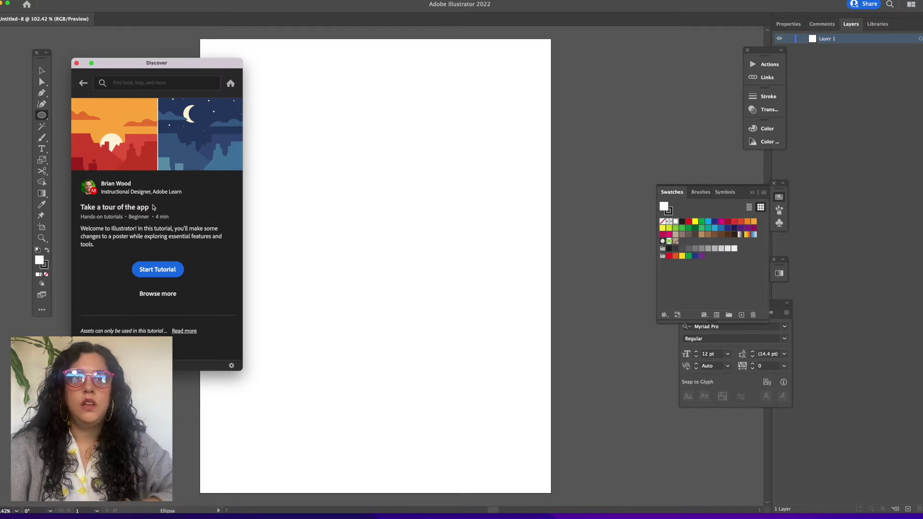
pyautogui.click(149, 270)
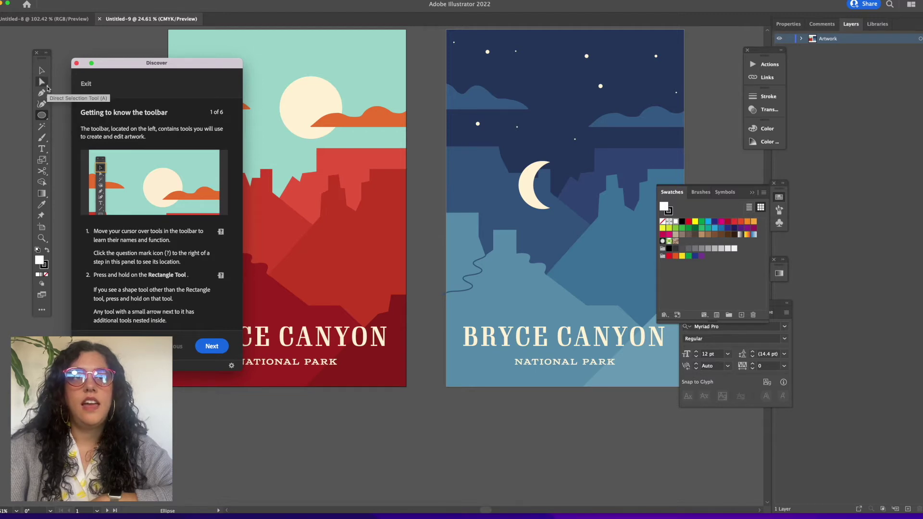
# Step: Explore the tools nested with the Ellipse Tool, choose the Rectangle Tool, and advance the tutorial to the Selection tool lesson
pyautogui.click(48, 121)
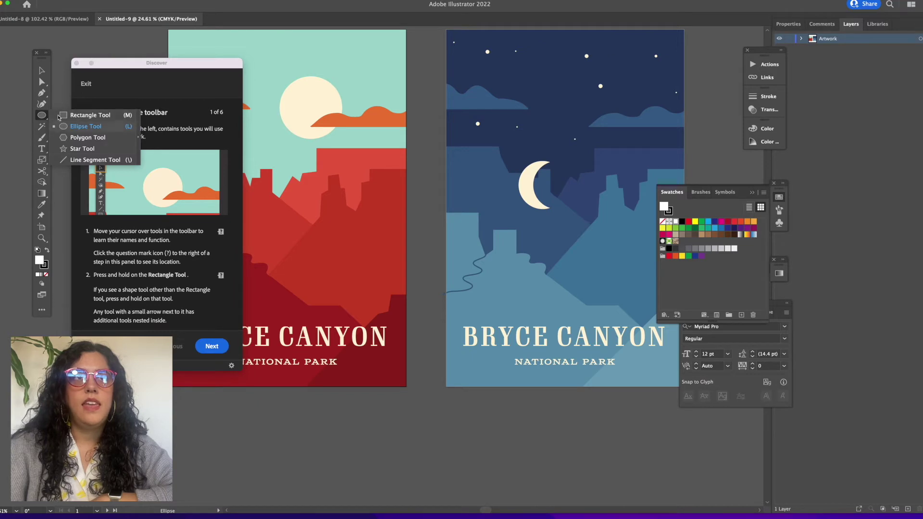
pyautogui.click(42, 118)
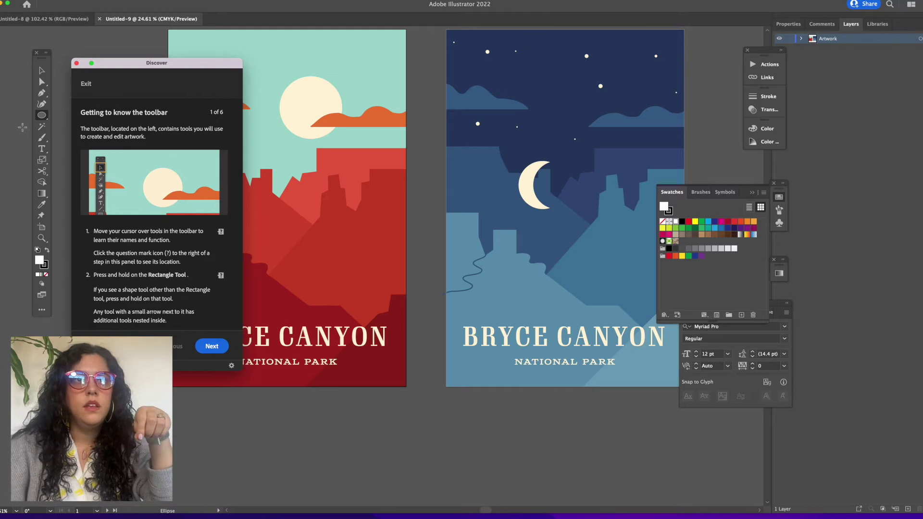
pyautogui.click(42, 82)
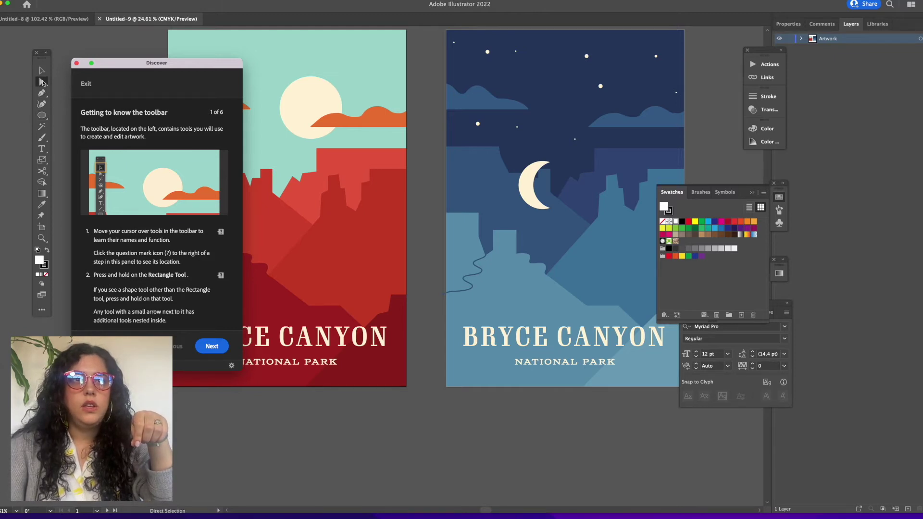
pyautogui.click(42, 117)
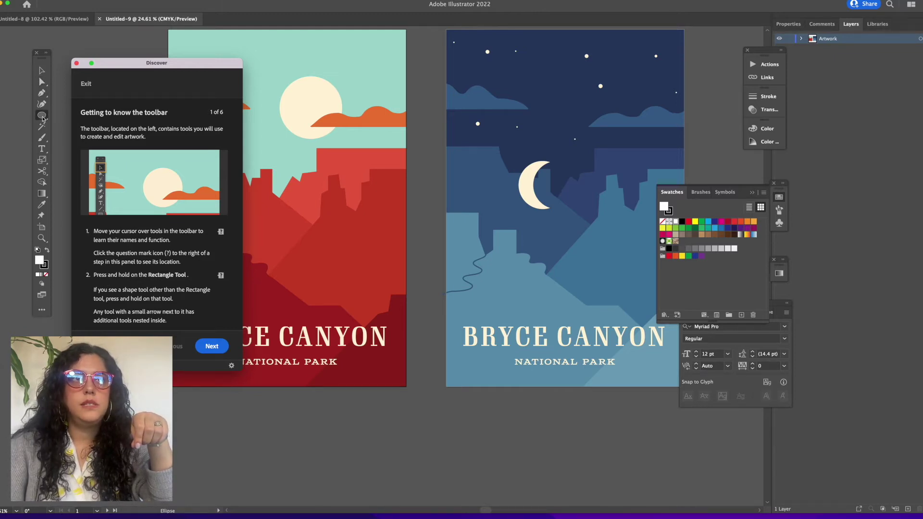
pyautogui.click(45, 119)
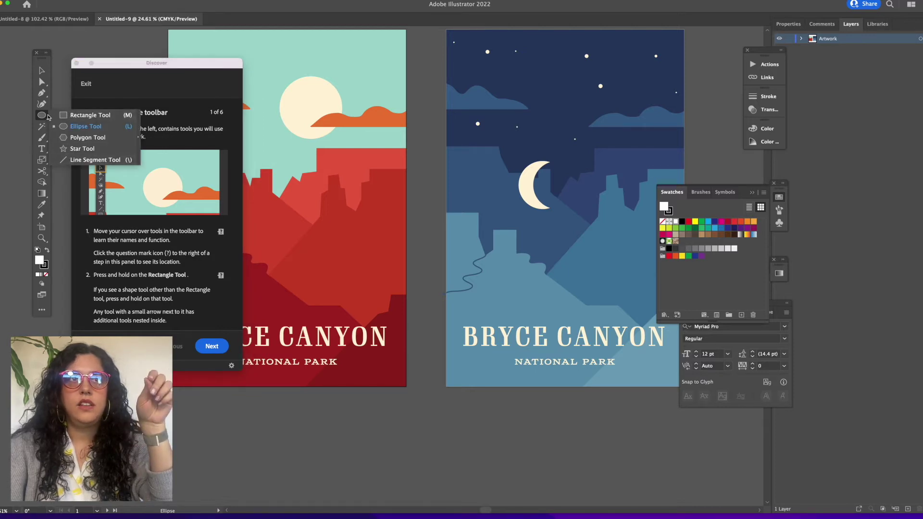
pyautogui.click(76, 161)
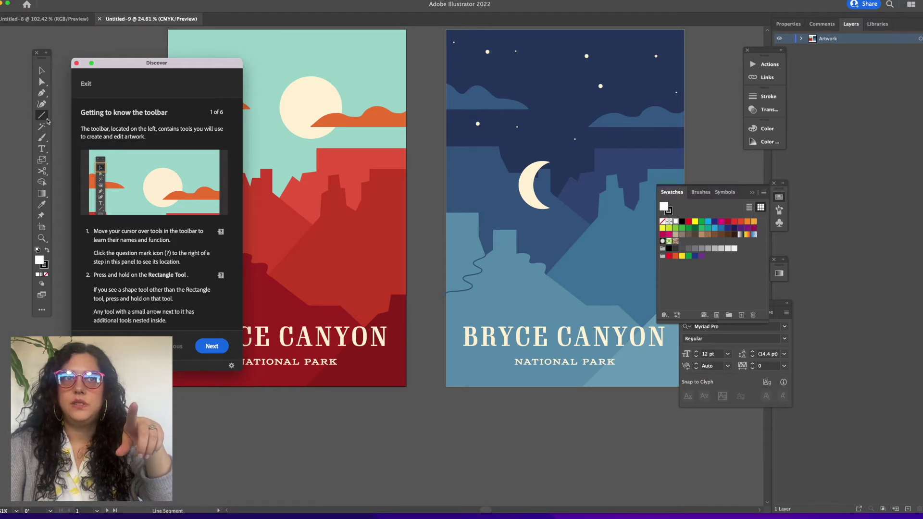
pyautogui.click(42, 116)
pyautogui.click(70, 117)
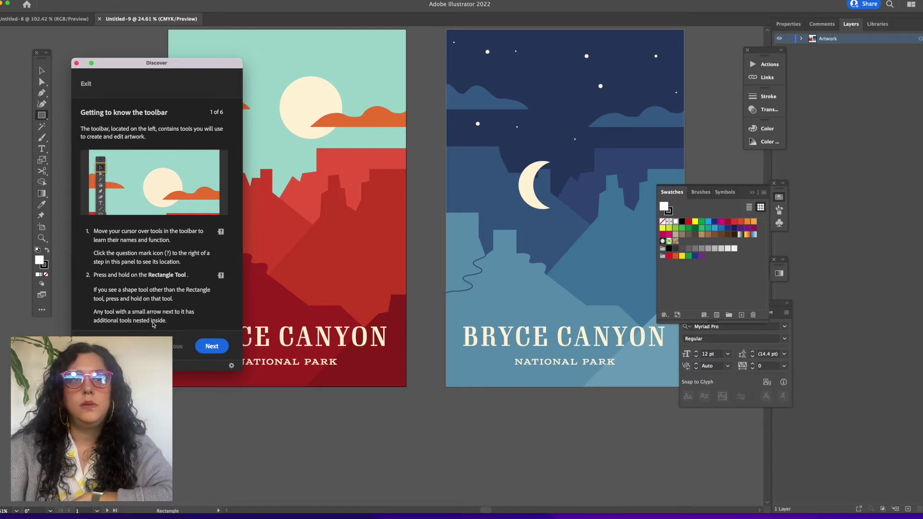
pyautogui.click(211, 347)
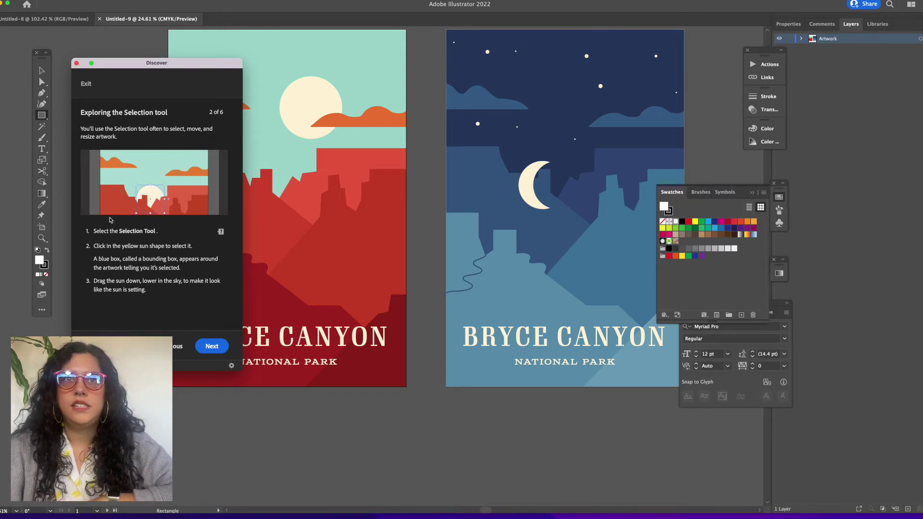
# Step: Move the sun in the red poster down behind the canyon skyline and advance the tutorial to the zooming lesson
pyautogui.click(41, 71)
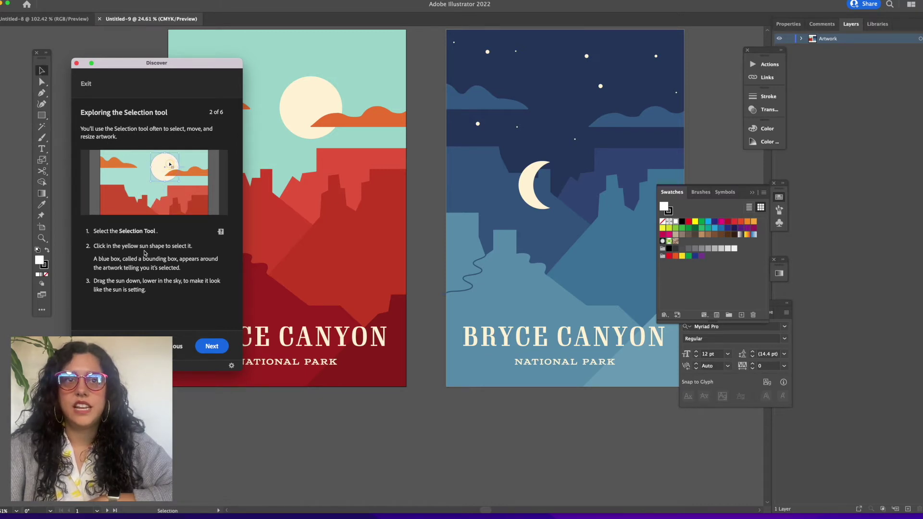
pyautogui.click(311, 102)
pyautogui.moveTo(311, 102); pyautogui.dragTo(293, 175)
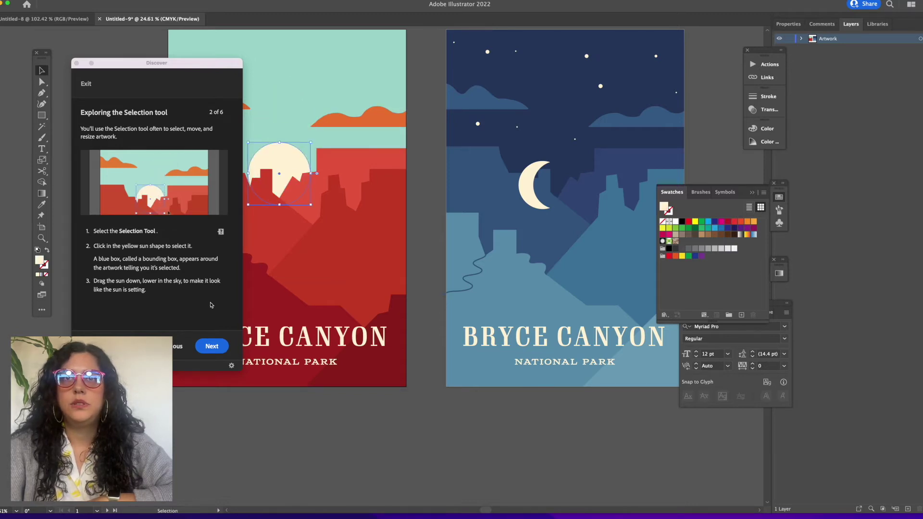
pyautogui.click(212, 347)
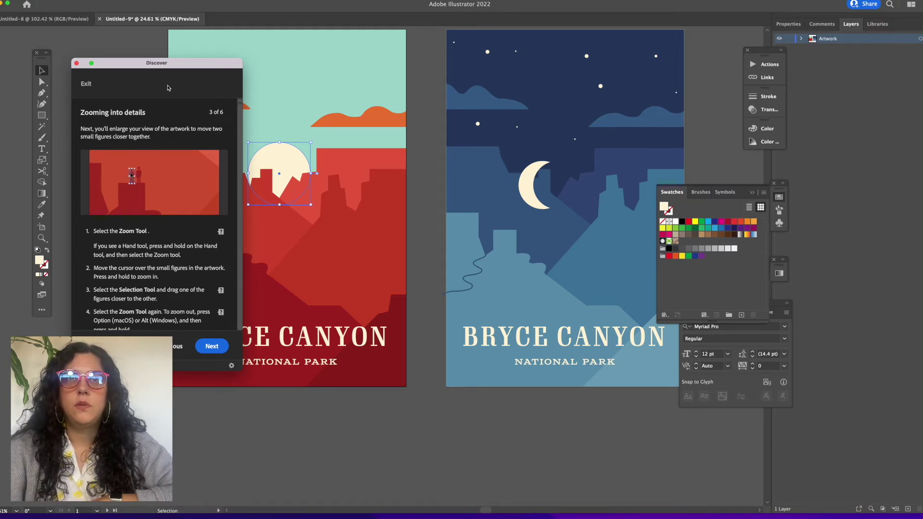
# Step: Shift the tutorial panel off the red poster and move the shorter figure on the rock pillar close beside the taller one
pyautogui.moveTo(166, 70); pyautogui.dragTo(619, 84)
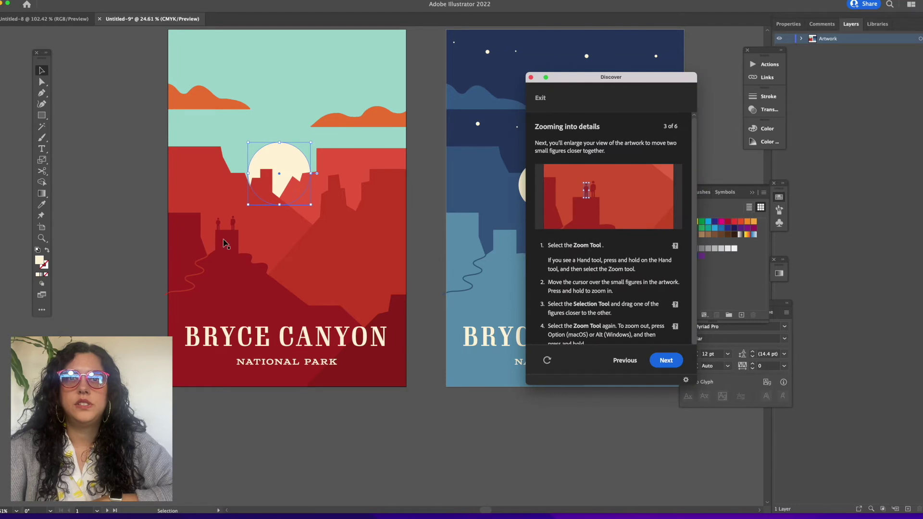
pyautogui.click(42, 238)
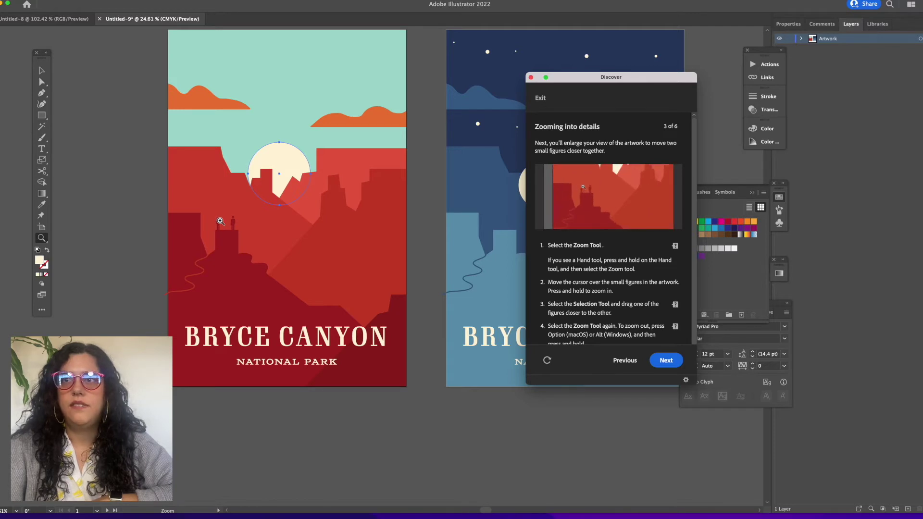
pyautogui.click(220, 222)
pyautogui.moveTo(221, 221); pyautogui.dragTo(418, 325)
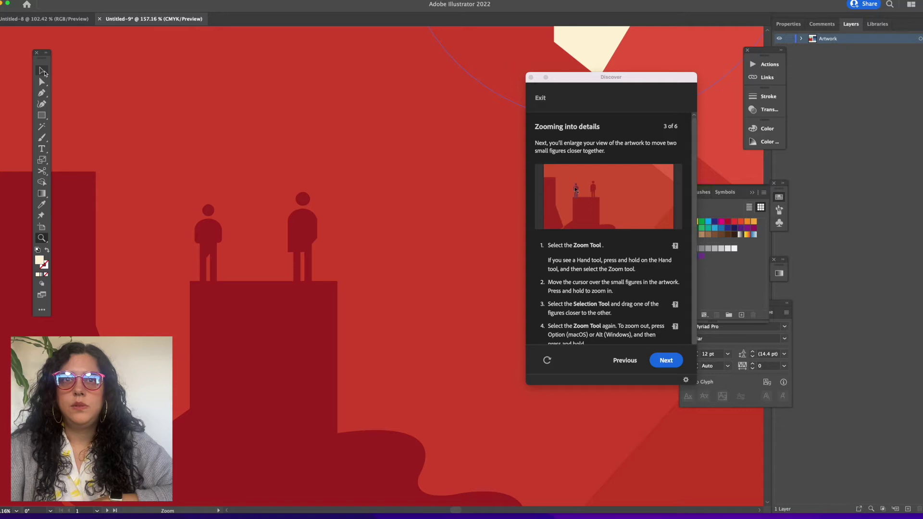
pyautogui.click(42, 71)
pyautogui.click(204, 234)
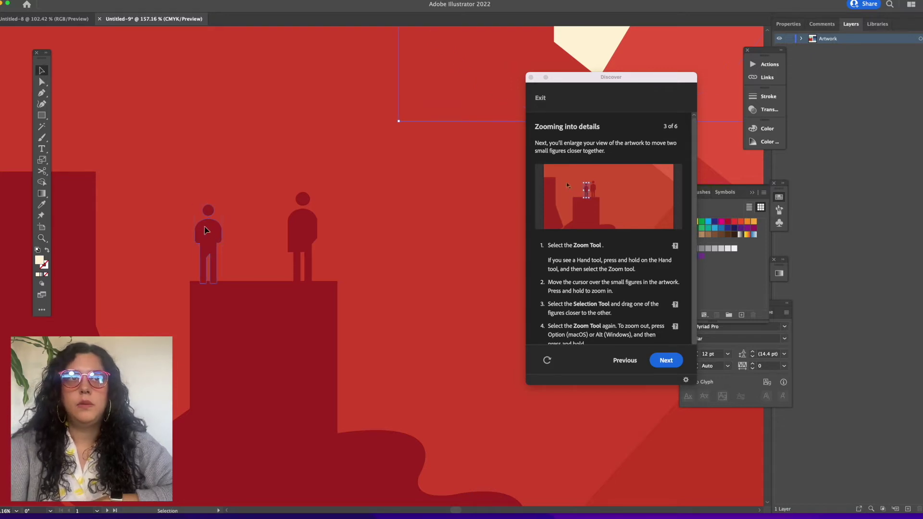
pyautogui.moveTo(202, 234); pyautogui.dragTo(264, 235)
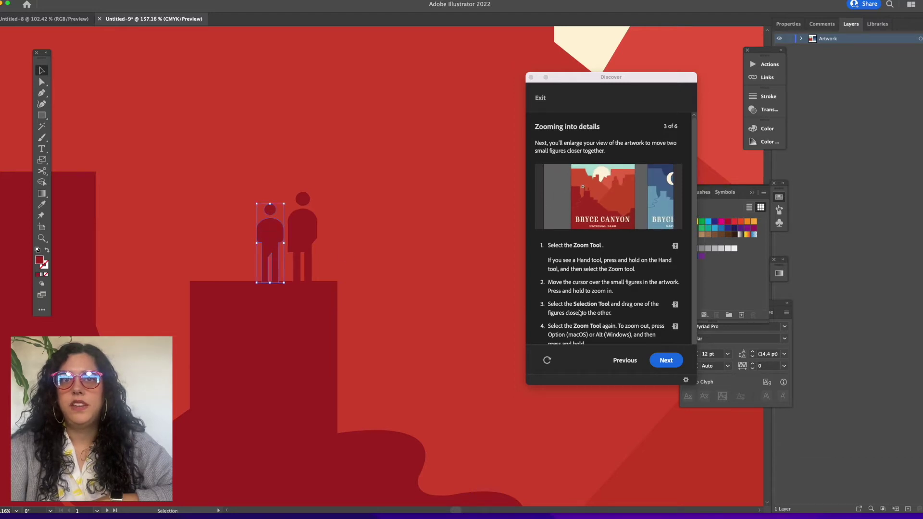
# Step: Read the lesson's last instruction and zoom out from the two figures to about 43% with the Zoom Tool
pyautogui.scroll(-1, 580, 313)
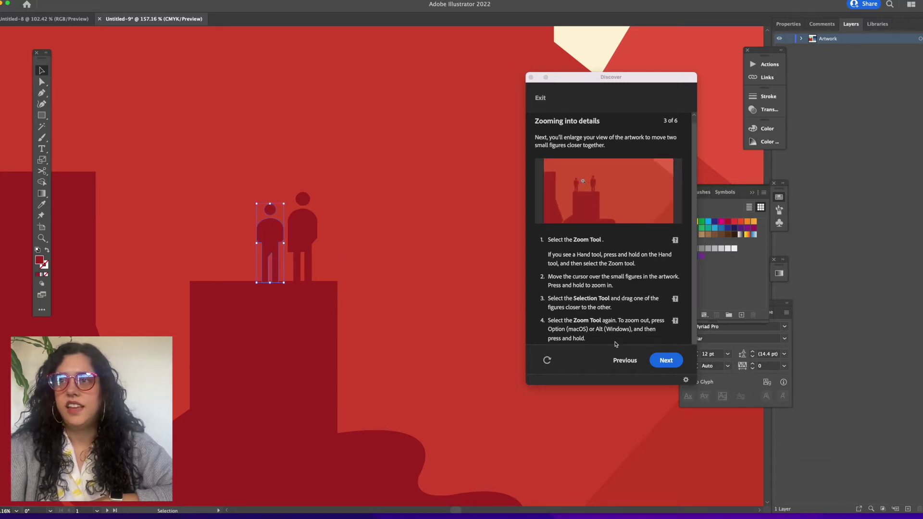
pyautogui.click(42, 239)
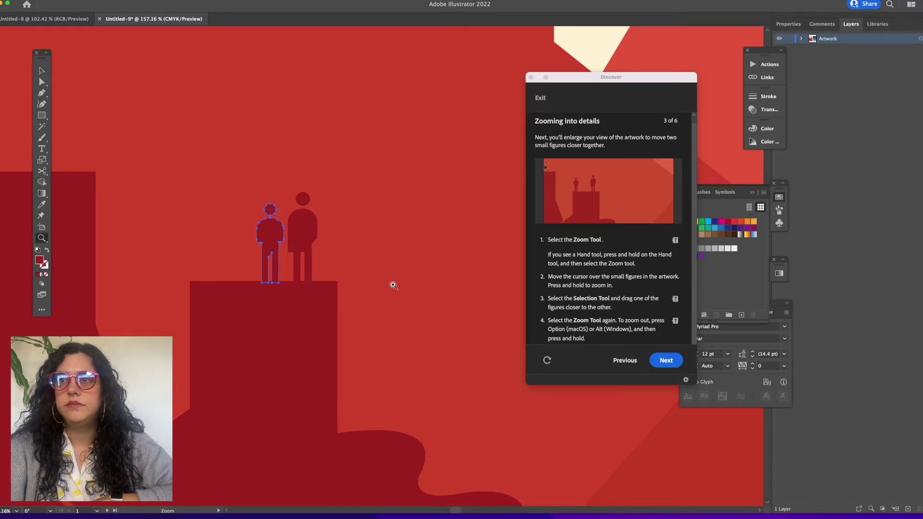
pyautogui.moveTo(392, 285); pyautogui.dragTo(255, 176)
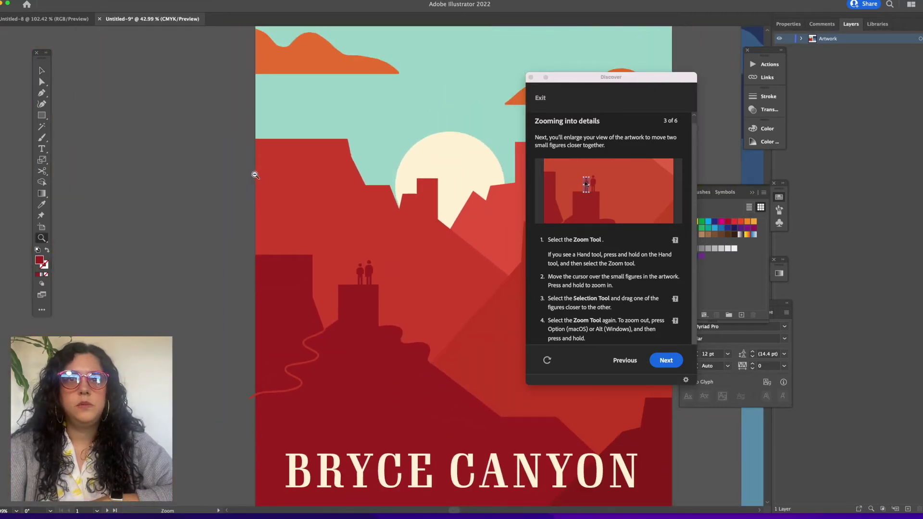
# Step: Pan the red poster slightly with the Hand Tool and switch back to the Zoom Tool
pyautogui.click(42, 238)
pyautogui.click(84, 249)
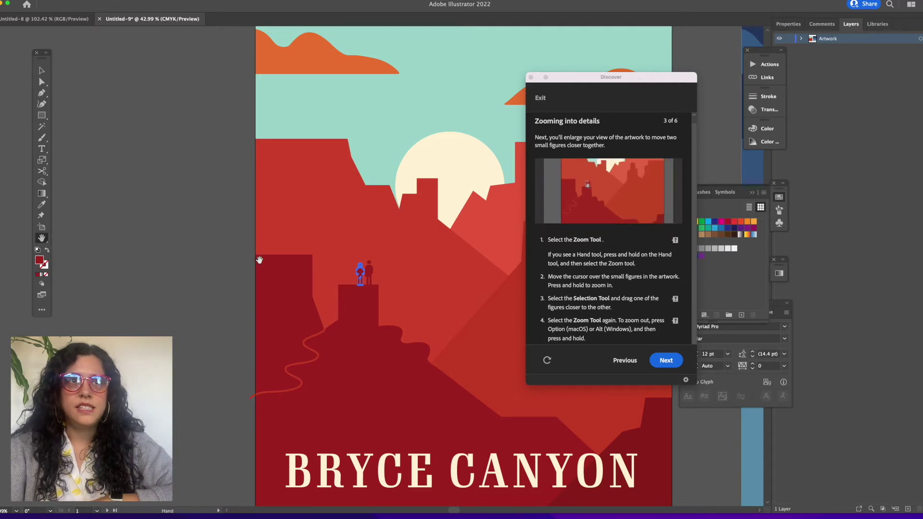
pyautogui.moveTo(338, 256); pyautogui.dragTo(270, 249)
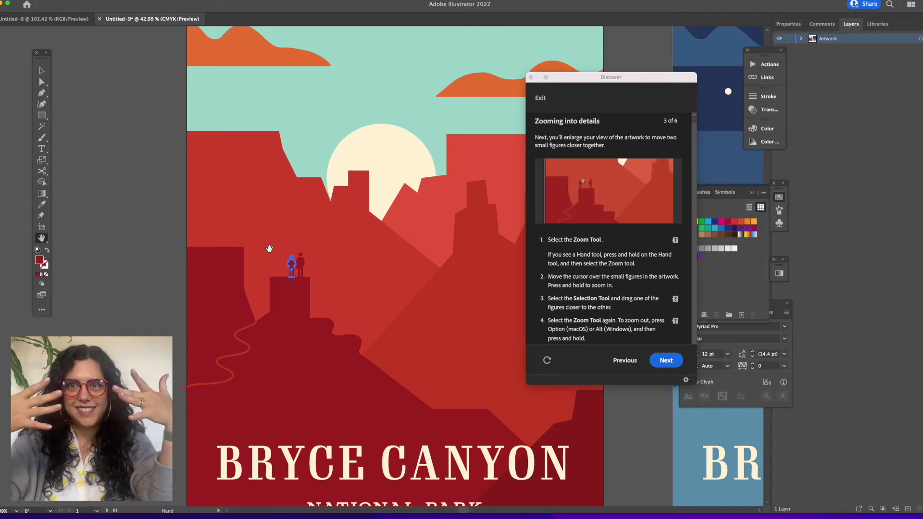
pyautogui.click(42, 238)
pyautogui.click(70, 239)
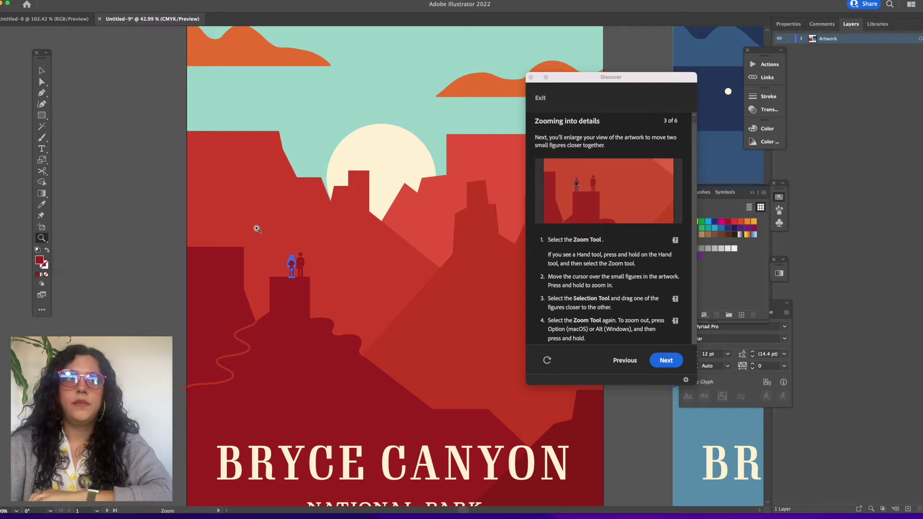
# Step: Deselect the shorter figure and zoom in closely on both figures to about 563%
pyautogui.scroll(1, 276, 236)
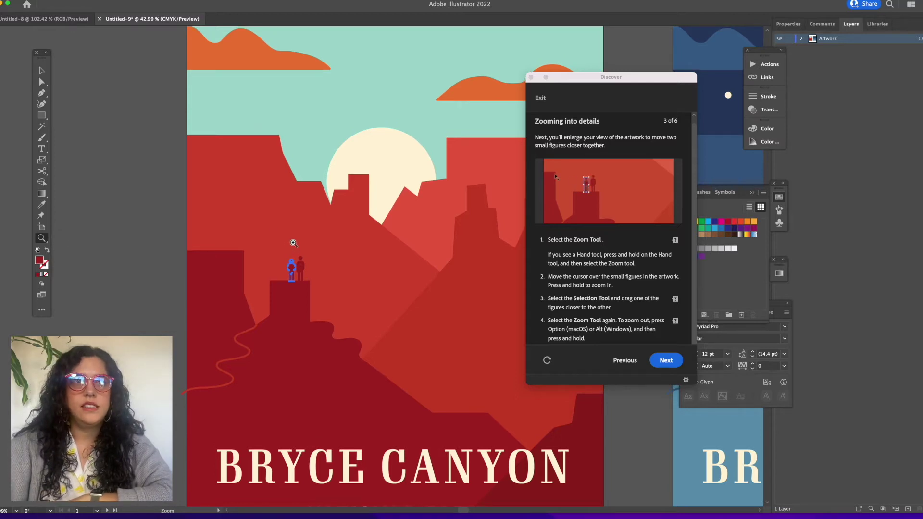
pyautogui.click(42, 71)
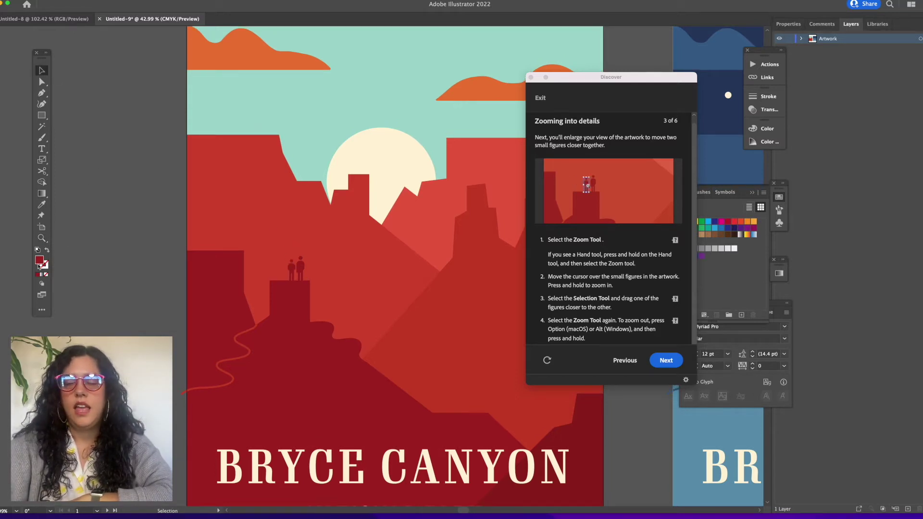
pyautogui.click(42, 238)
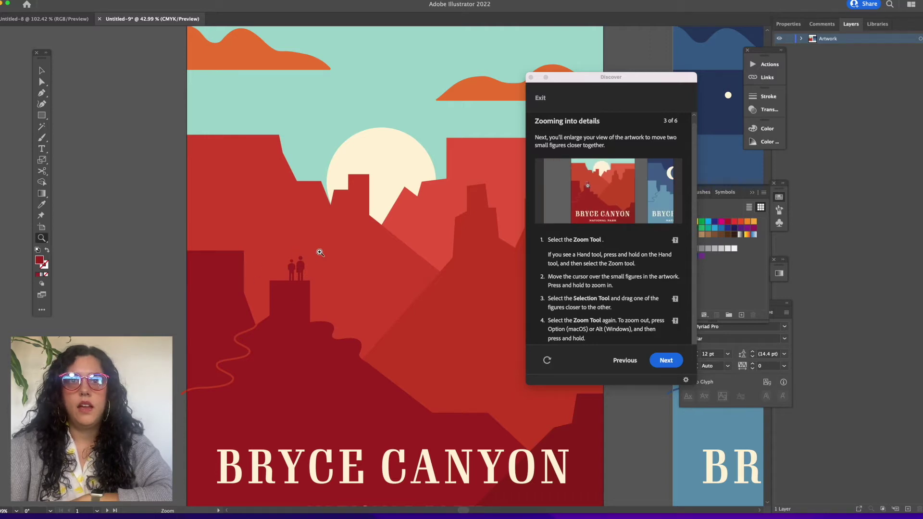
pyautogui.scroll(-1, 296, 271)
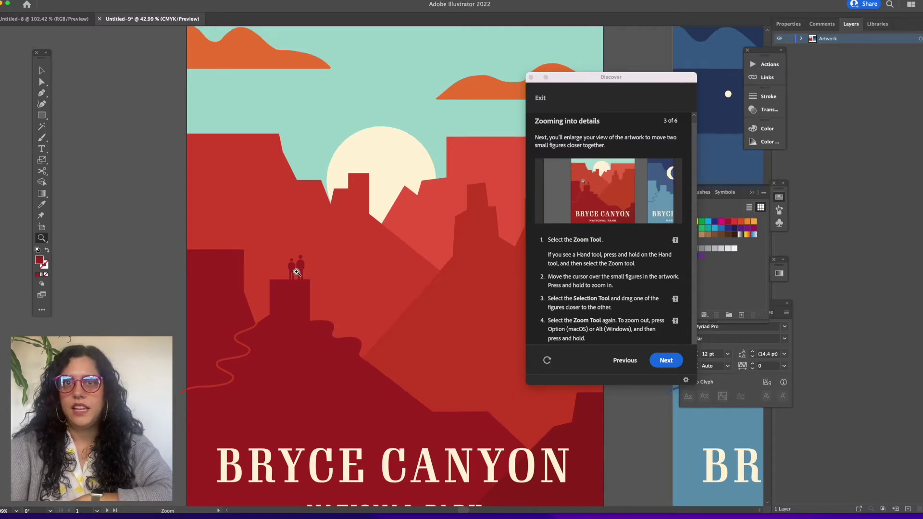
pyautogui.moveTo(296, 272); pyautogui.dragTo(297, 272)
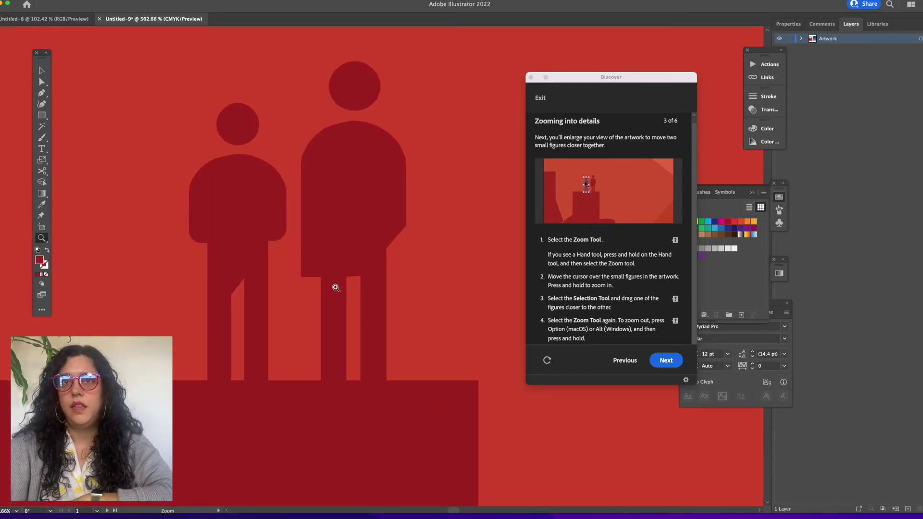
# Step: Zoom out from the two figures to about 43% with the Zoom Tool and advance the tutorial to lesson 4
pyautogui.moveTo(334, 282); pyautogui.dragTo(262, 129)
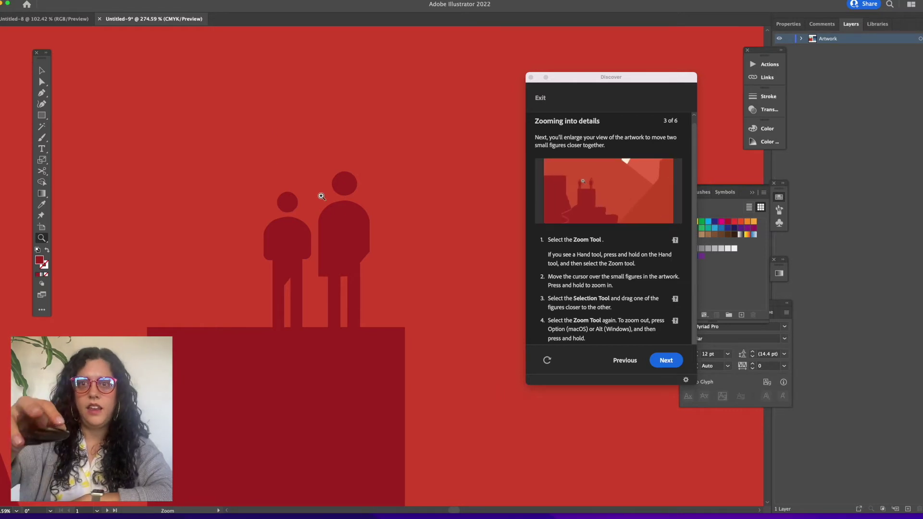
pyautogui.moveTo(320, 196); pyautogui.dragTo(306, 145)
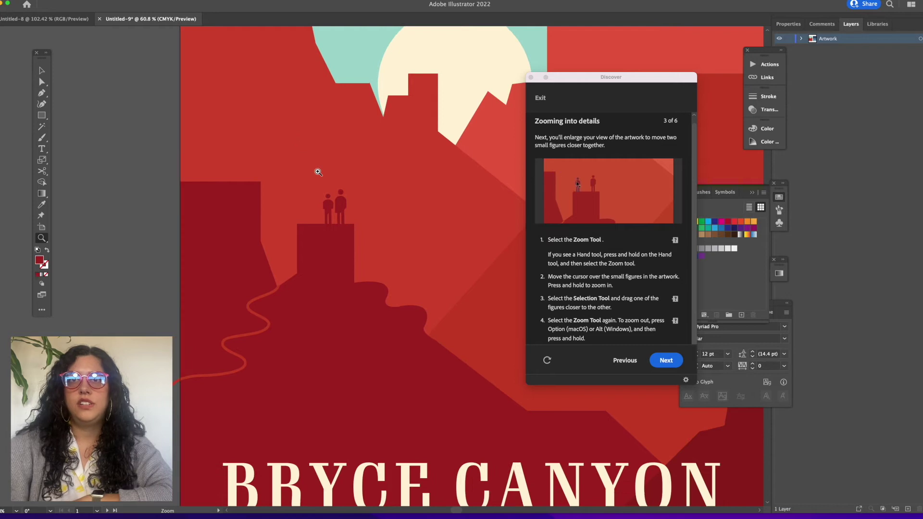
pyautogui.hscroll(3, 318, 172)
pyautogui.keyDown('alt'); pyautogui.click(340, 202); pyautogui.keyUp('alt')
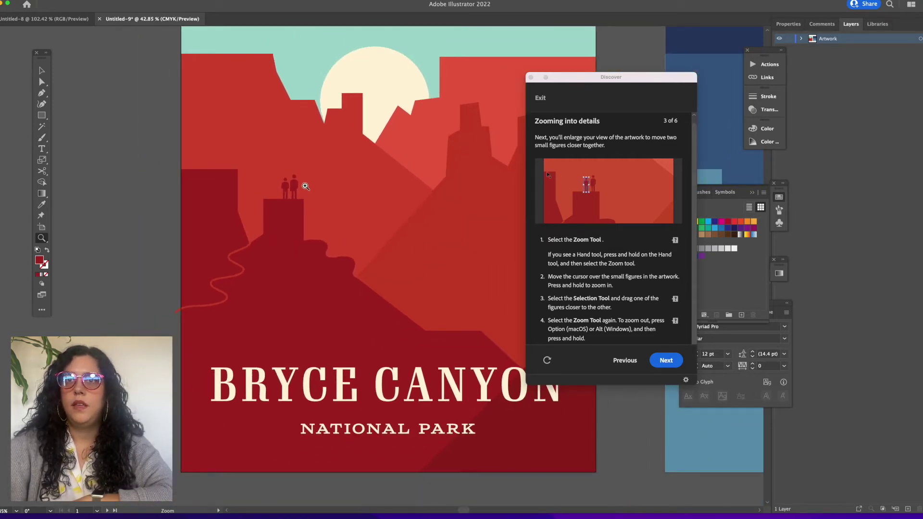
pyautogui.hscroll(5, 306, 186)
pyautogui.hscroll(2, 306, 186)
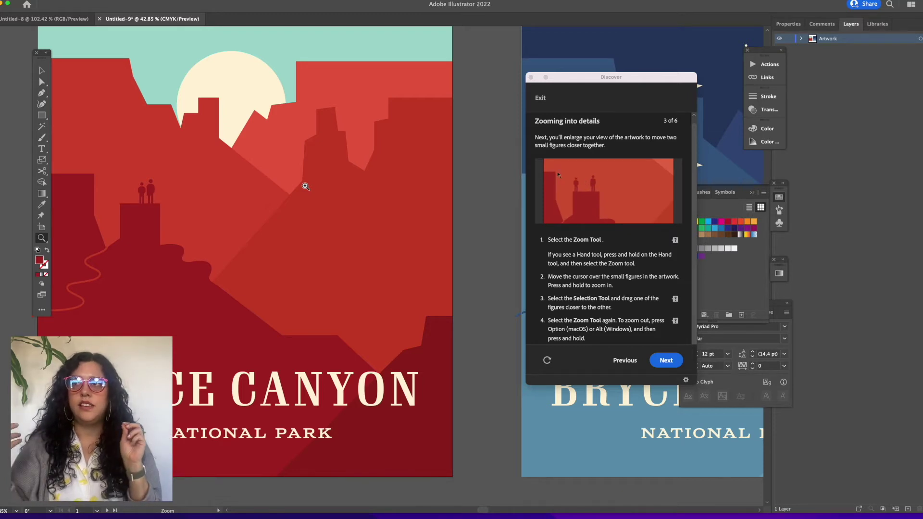
pyautogui.click(42, 70)
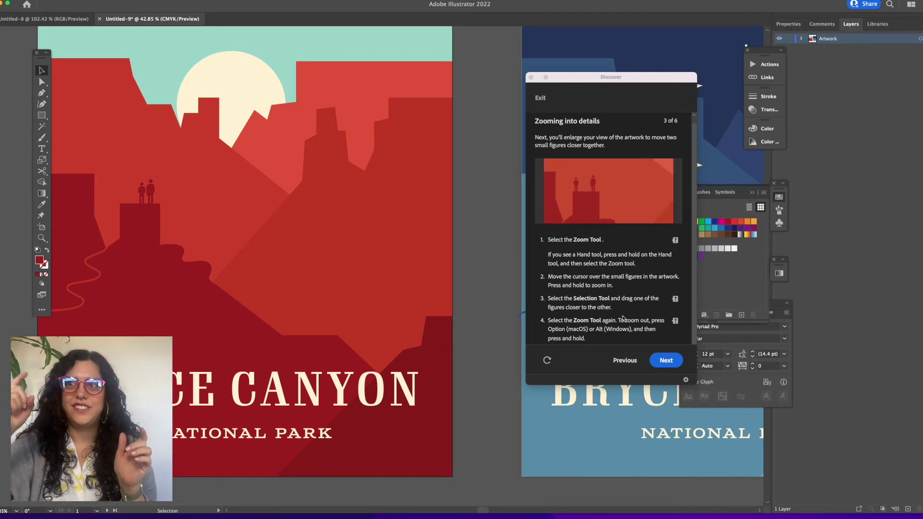
pyautogui.click(665, 364)
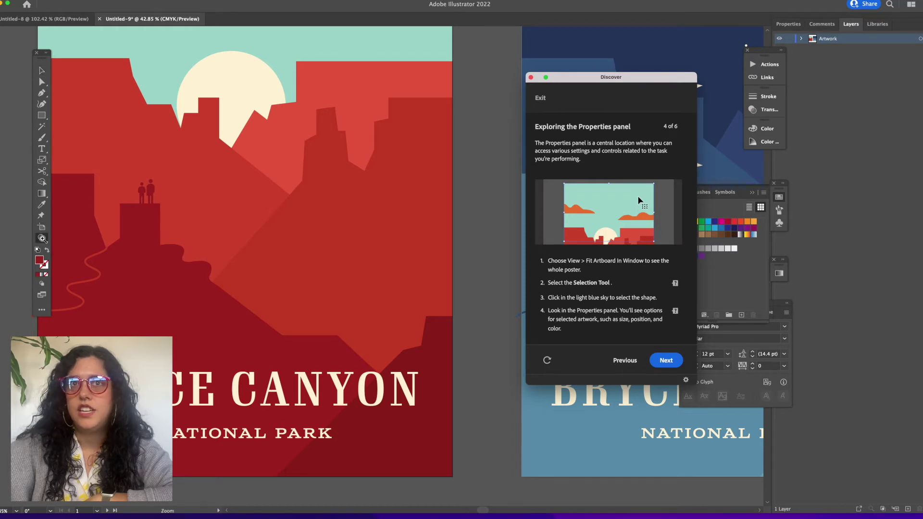
# Step: Reset the view to 100% with the Zoom Tool, then fit the poster in the window and pan it with the Hand Tool
pyautogui.click(42, 239)
pyautogui.doubleClick(42, 239)
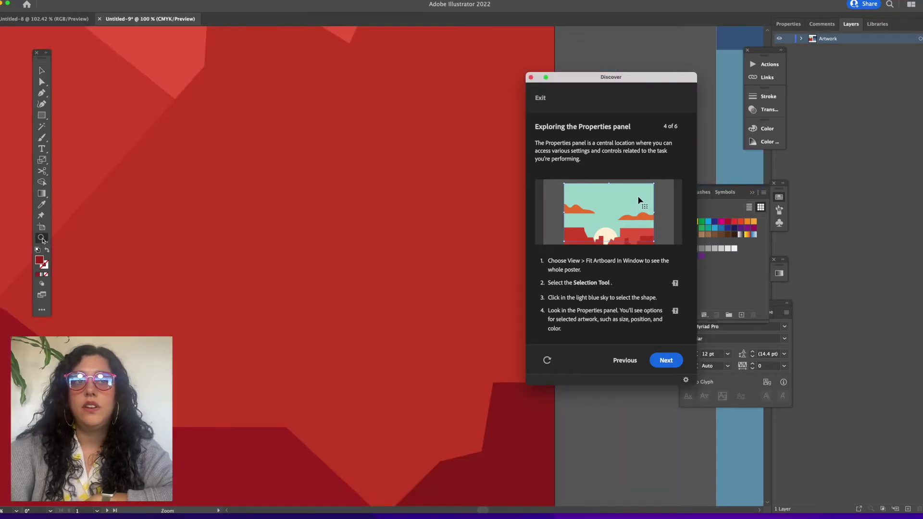
pyautogui.moveTo(47, 246); pyautogui.dragTo(62, 251)
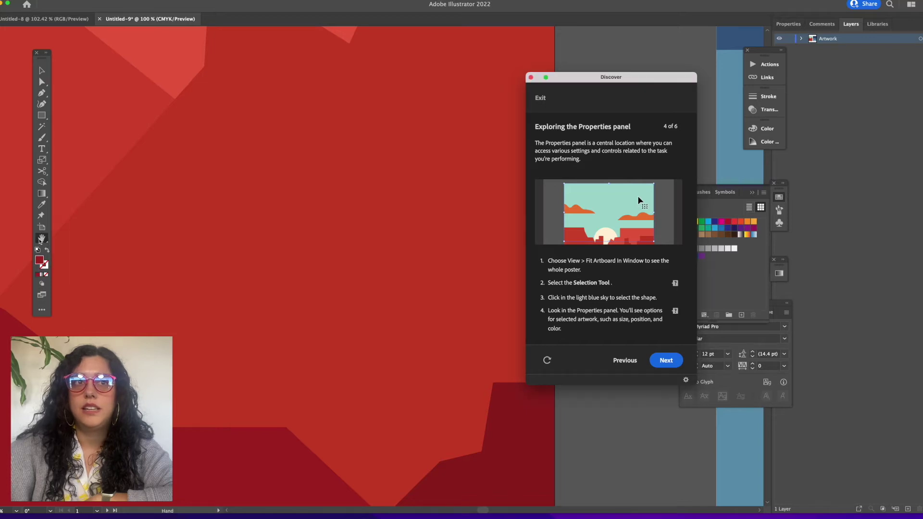
pyautogui.doubleClick(42, 238)
pyautogui.moveTo(290, 225); pyautogui.dragTo(162, 223)
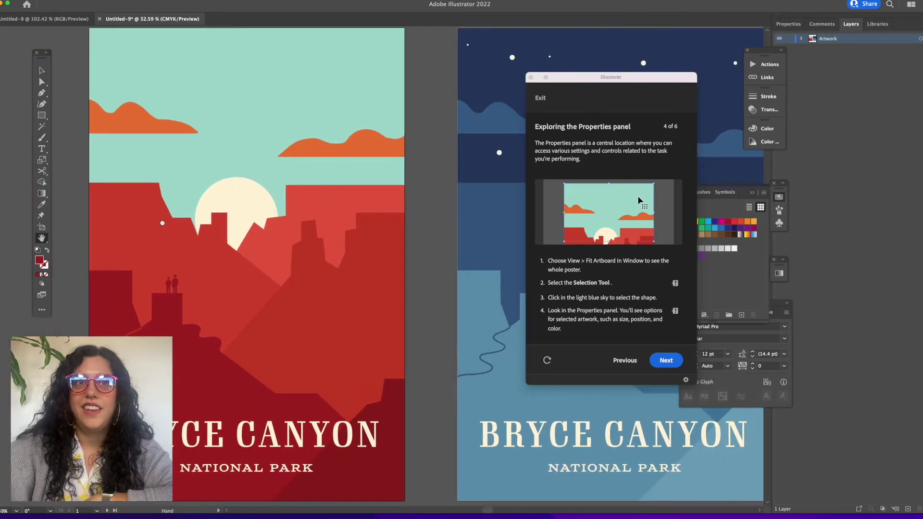
# Step: Complete the Properties panel lesson by fitting the artboard in the window and selecting the light blue sky, up to lesson 5
pyautogui.click(159, 0)
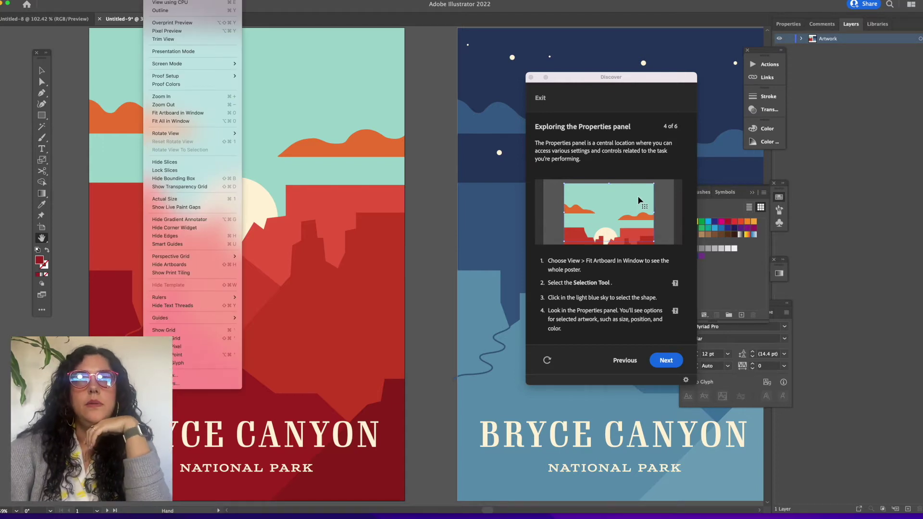
pyautogui.click(178, 114)
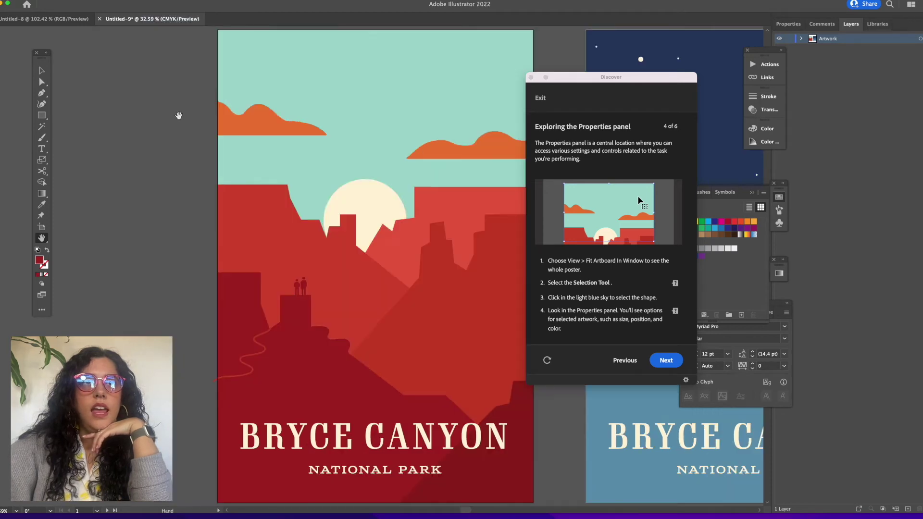
pyautogui.click(42, 70)
pyautogui.click(325, 80)
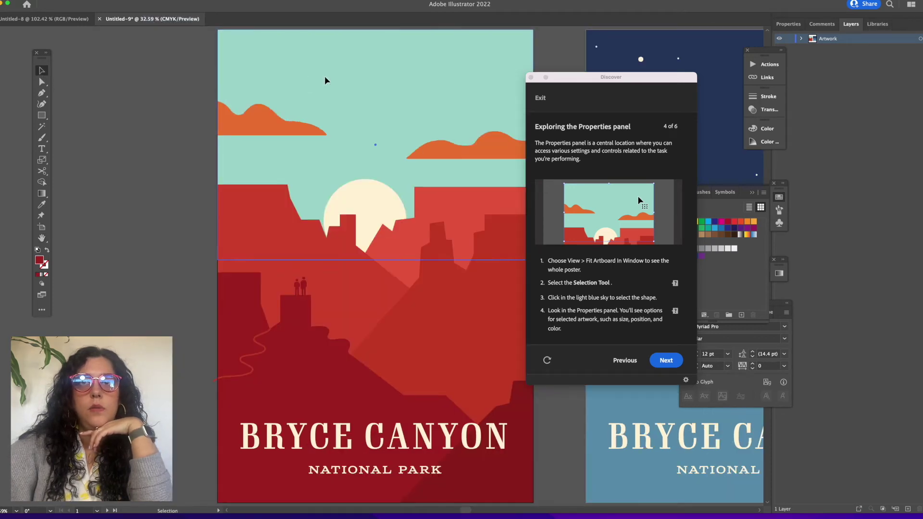
pyautogui.hscroll(3, 268, 197)
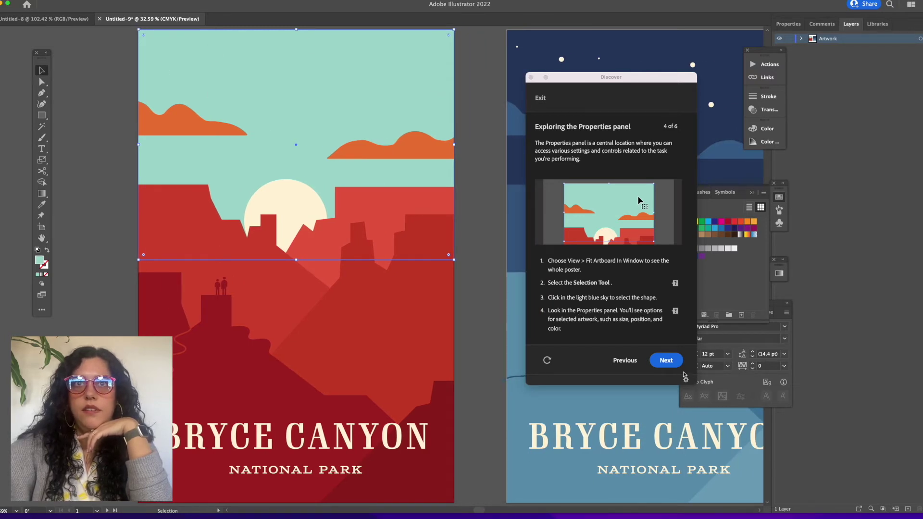
pyautogui.click(678, 367)
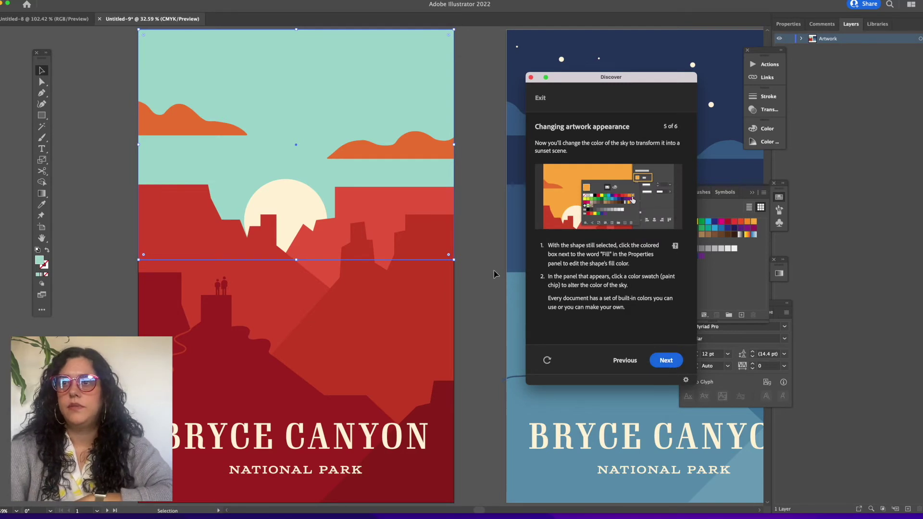
# Step: Fill the selected sky with an orange swatch and move the tutorial panel clear of the Swatches panel
pyautogui.click(748, 223)
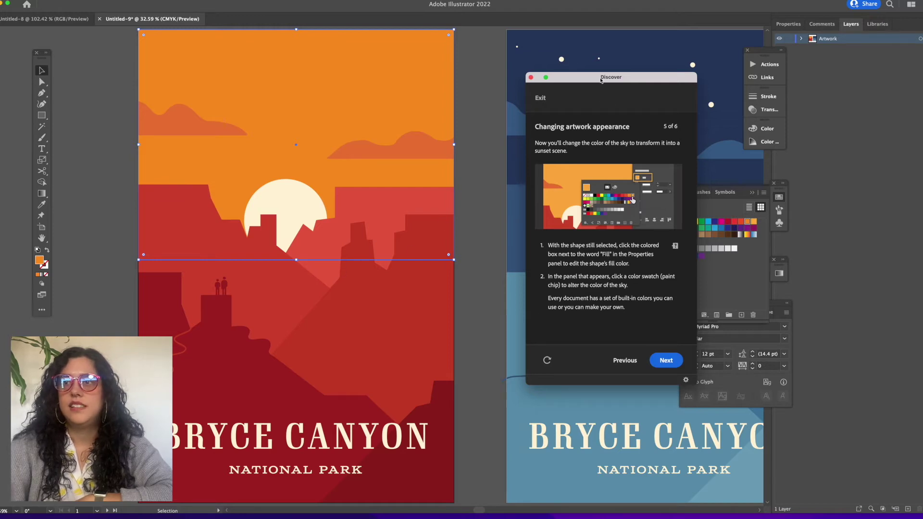
pyautogui.moveTo(602, 79); pyautogui.dragTo(540, 40)
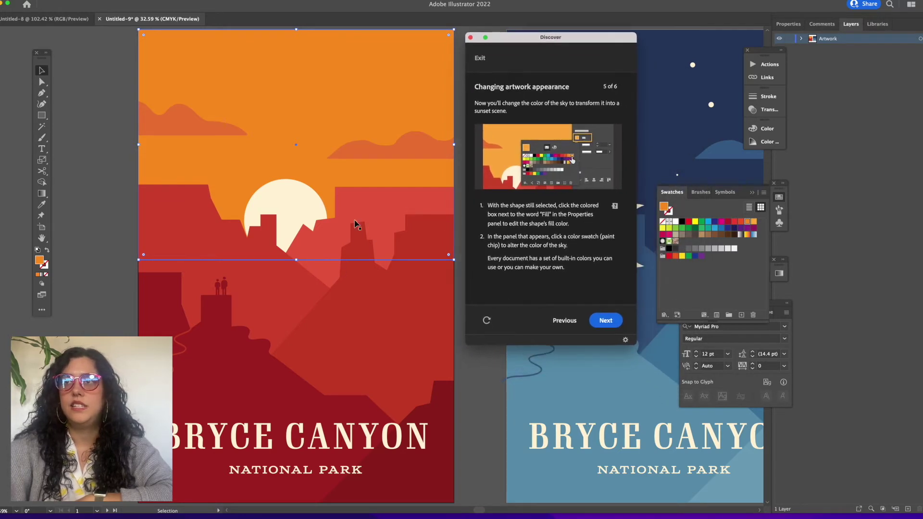
pyautogui.click(165, 70)
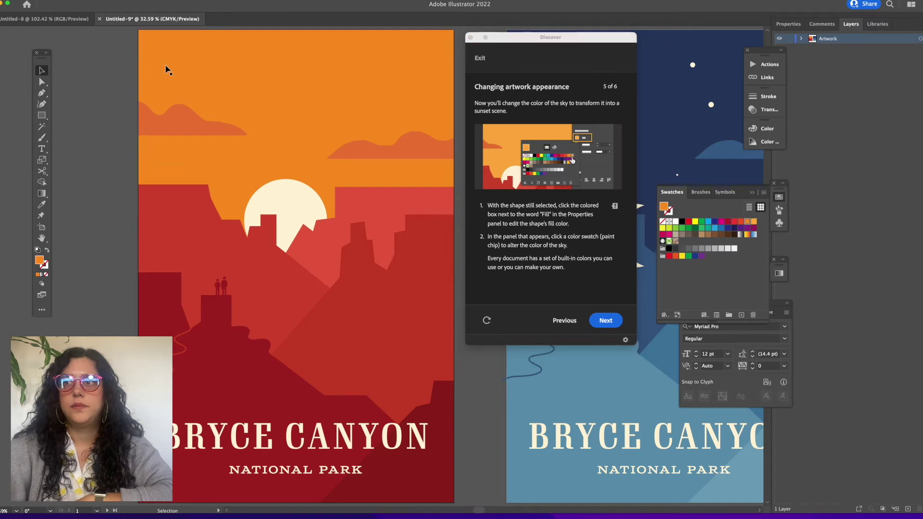
# Step: Undo the sky's orange fill and deselect the shape
pyautogui.hotkey('ctrl', 'z')
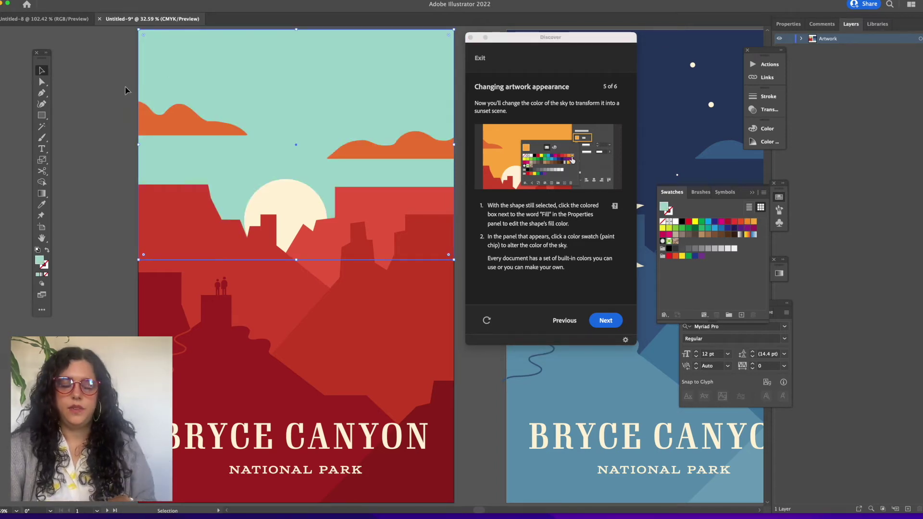
pyautogui.click(123, 90)
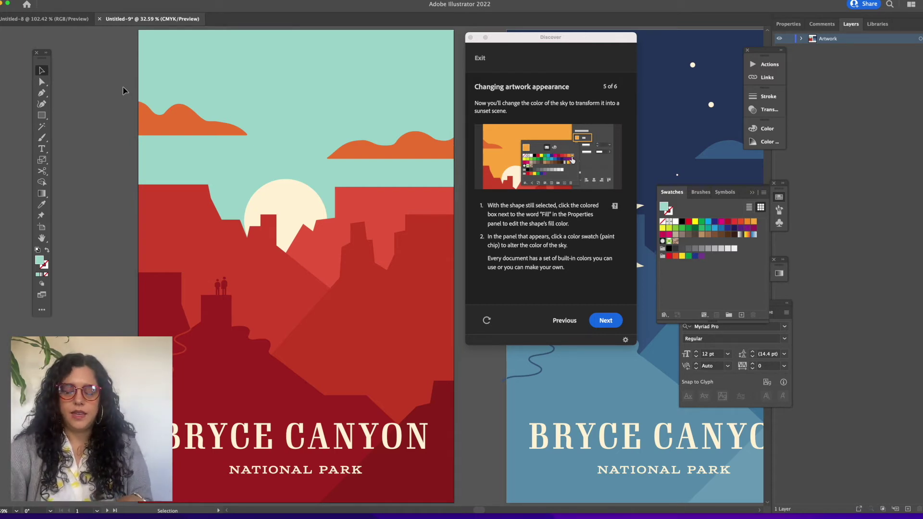
pyautogui.hscroll(-1, 122, 91)
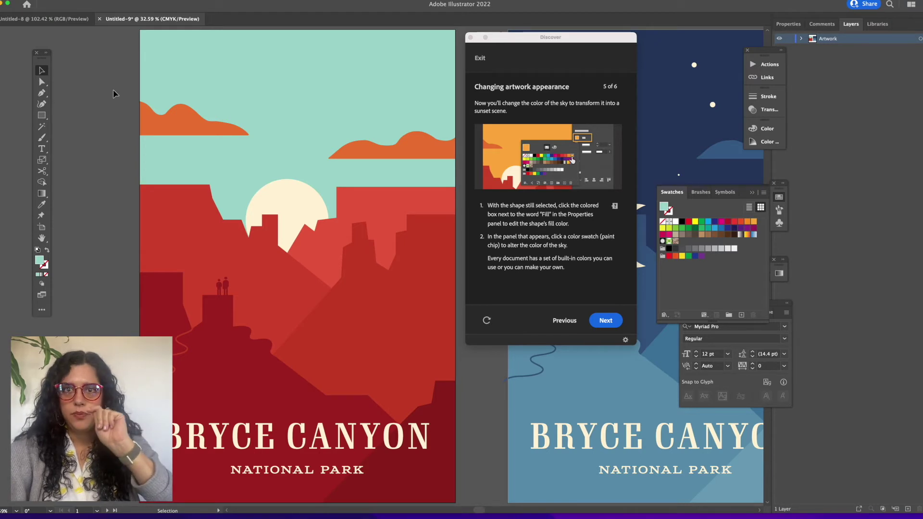
# Step: Recolor the red poster's light blue sky with the orange swatch and advance the tutorial to lesson 6
pyautogui.click(220, 98)
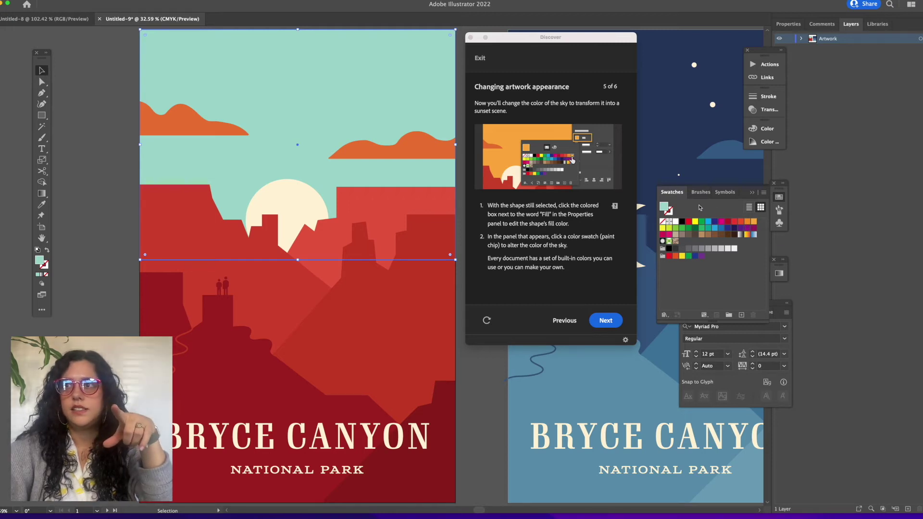
pyautogui.click(748, 223)
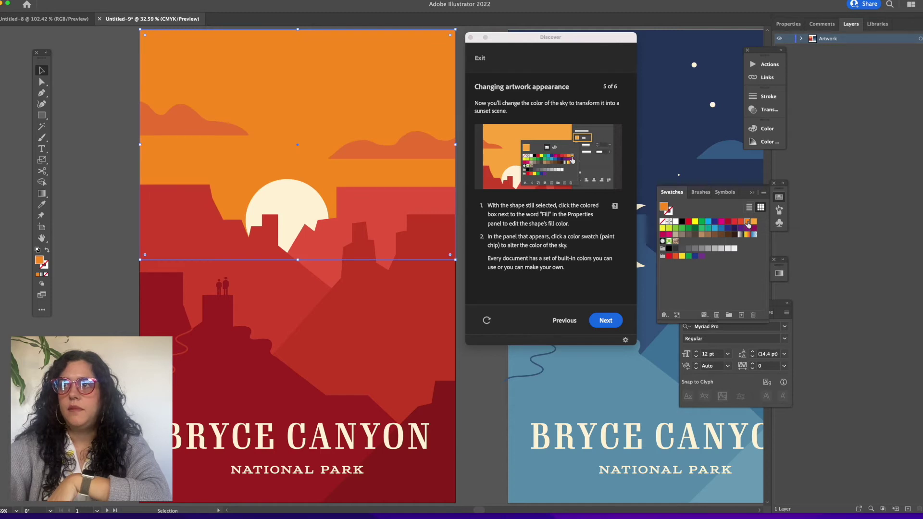
pyautogui.click(464, 224)
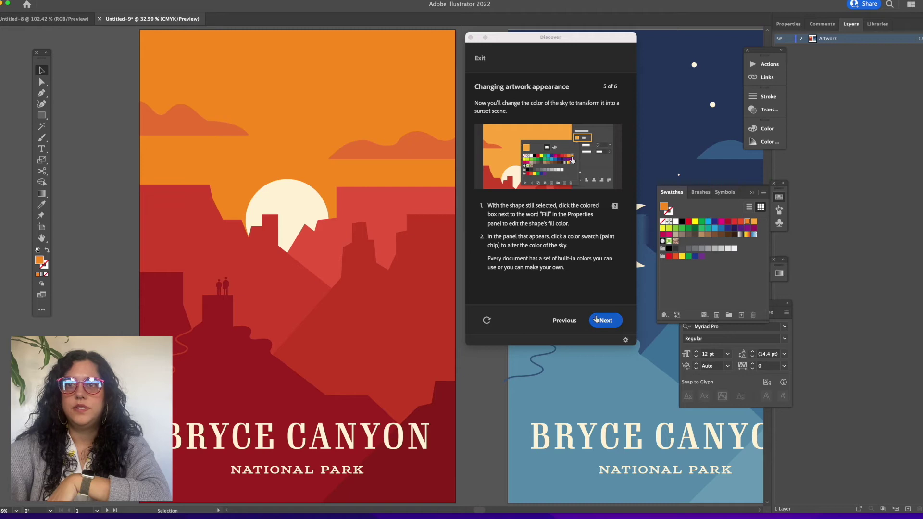
pyautogui.click(608, 323)
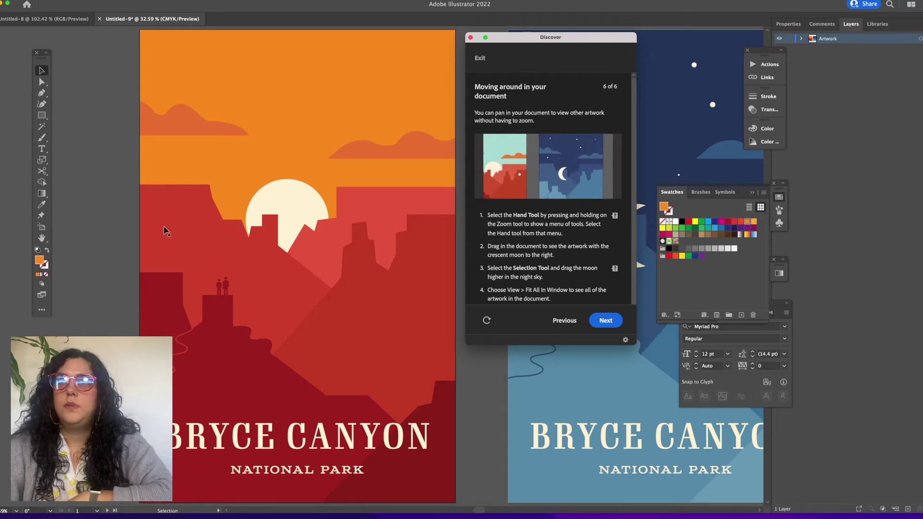
# Step: Pan across the document with the Hand Tool to center the view on the blue crescent moon poster
pyautogui.click(42, 239)
pyautogui.moveTo(452, 240); pyautogui.dragTo(225, 216)
pyautogui.moveTo(342, 211); pyautogui.dragTo(329, 212)
pyautogui.moveTo(378, 162); pyautogui.dragTo(313, 176)
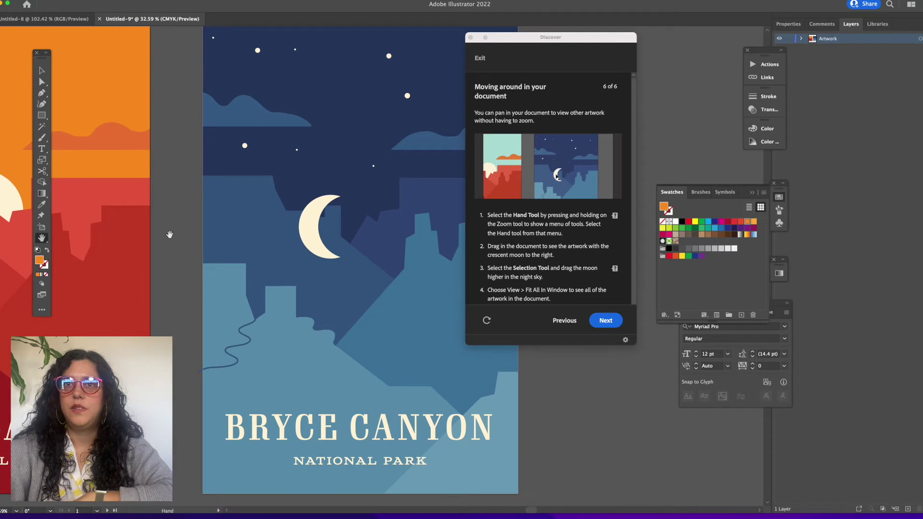
pyautogui.moveTo(44, 240); pyautogui.dragTo(73, 238)
pyautogui.moveTo(317, 239); pyautogui.dragTo(267, 245)
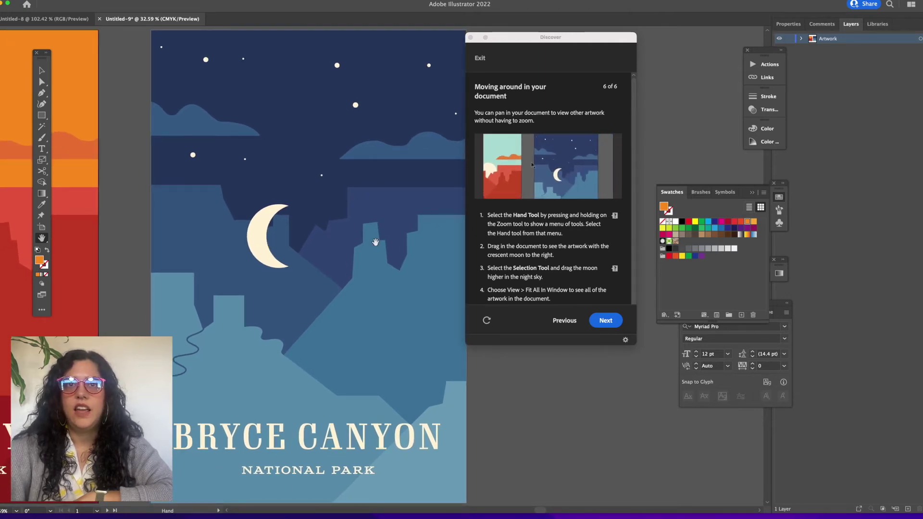
# Step: Move the crescent moon higher into the night sky, between the stars, with the Selection Tool
pyautogui.click(41, 69)
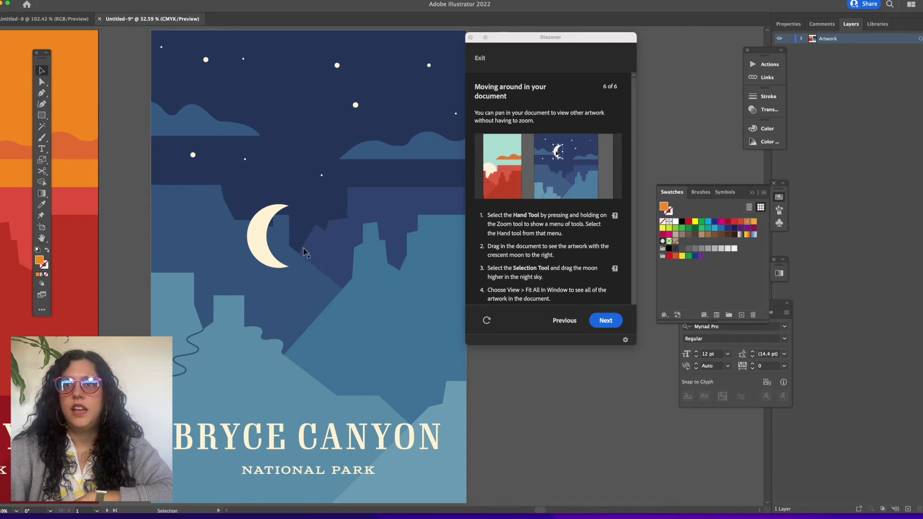
pyautogui.click(264, 252)
pyautogui.moveTo(264, 254); pyautogui.dragTo(292, 129)
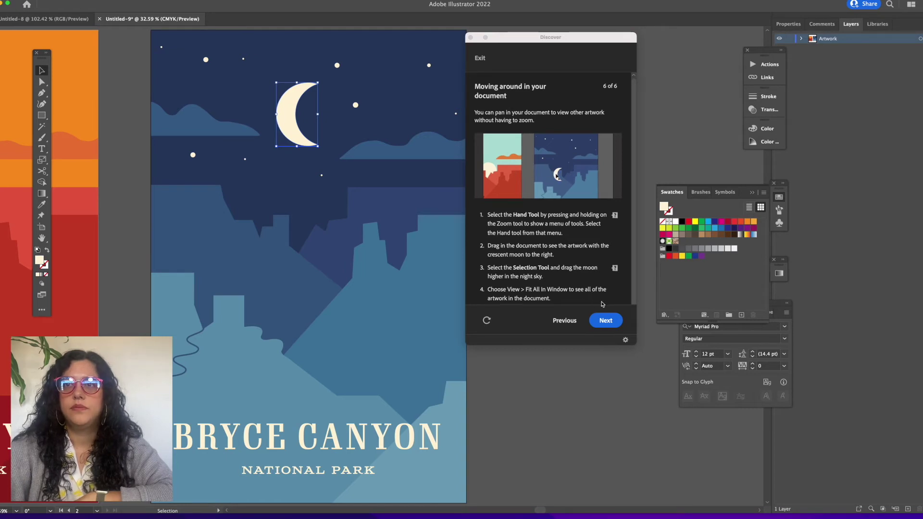
# Step: Finish the app tour tutorial and close both its Discover panel and the Bryce Canyon poster document
pyautogui.click(603, 323)
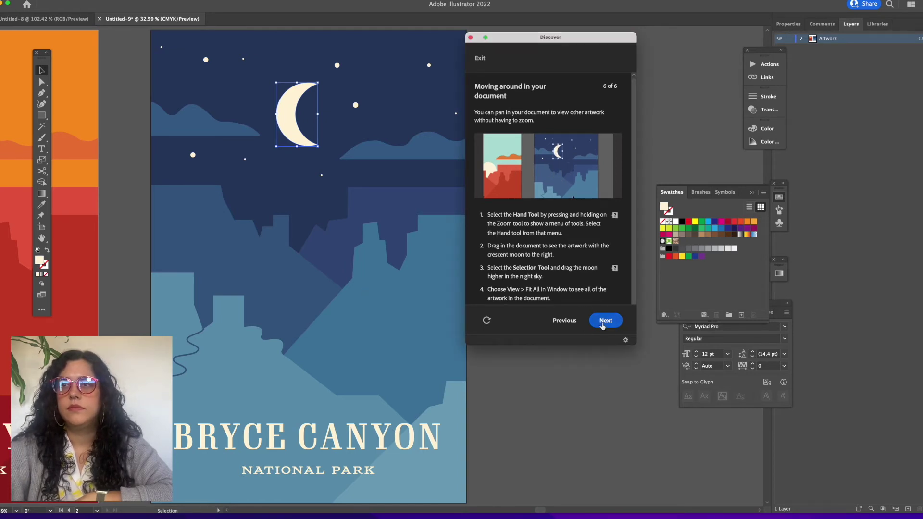
pyautogui.click(603, 322)
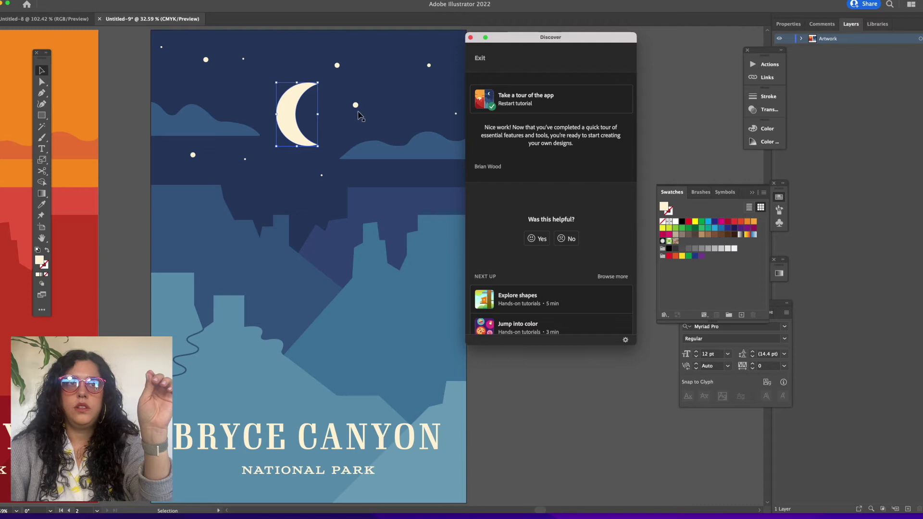
pyautogui.click(470, 38)
pyautogui.click(467, 278)
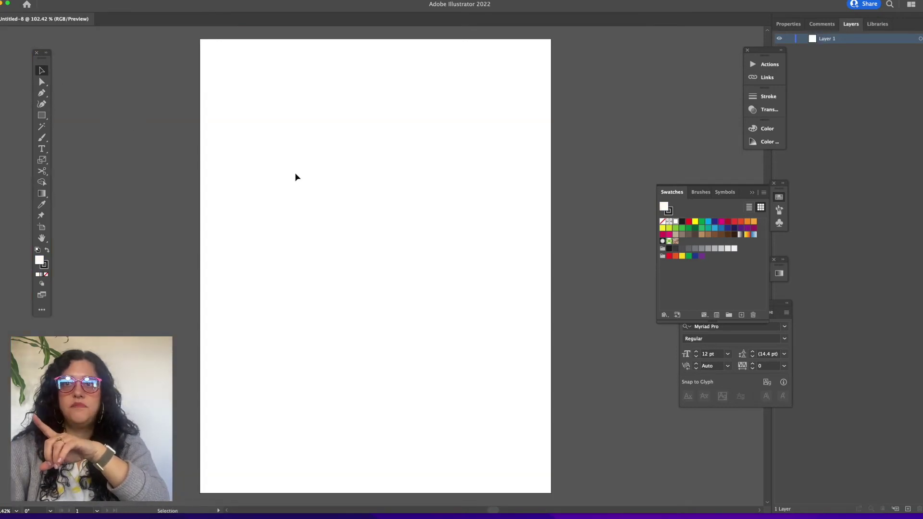
# Step: Draw a square in the upper part of the blank artboard and duplicate it into an evenly spaced two-by-two grid
pyautogui.click(42, 116)
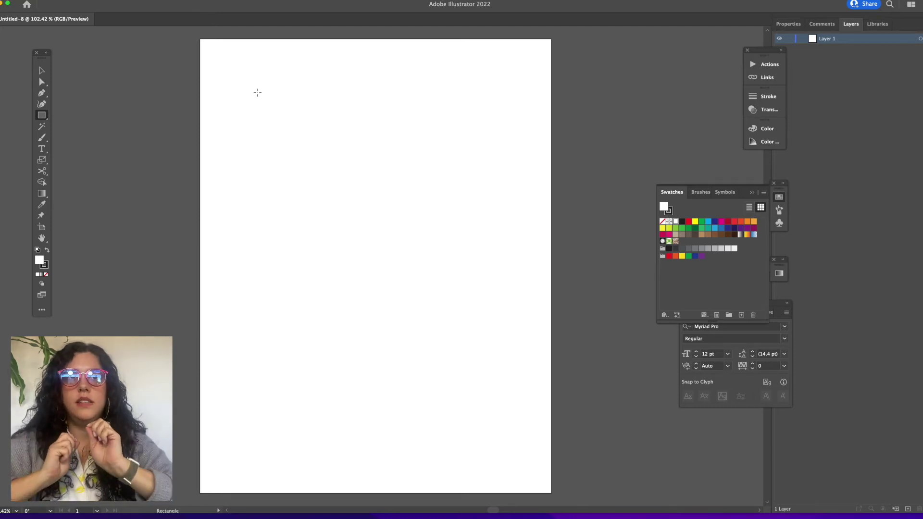
pyautogui.moveTo(257, 92)
pyautogui.mouseDown()
pyautogui.moveTo(373, 208)
pyautogui.moveTo(355, 209)
pyautogui.mouseUp()
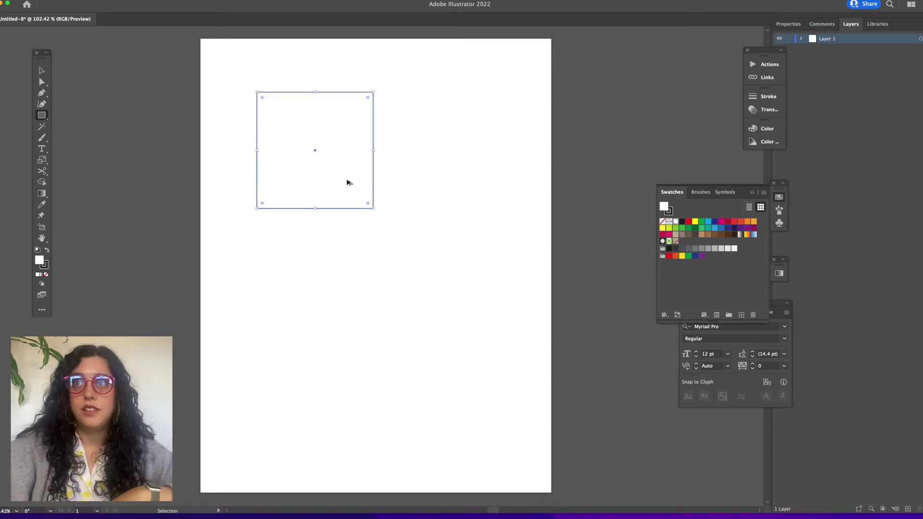
pyautogui.moveTo(316, 152); pyautogui.dragTo(314, 274)
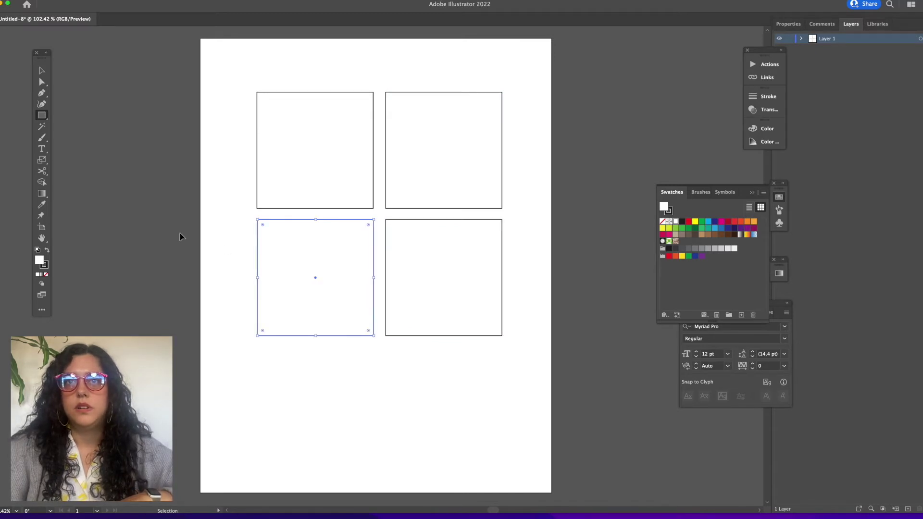
pyautogui.keyDown('ctrl'); pyautogui.click(181, 234); pyautogui.keyUp('ctrl')
pyautogui.click(41, 71)
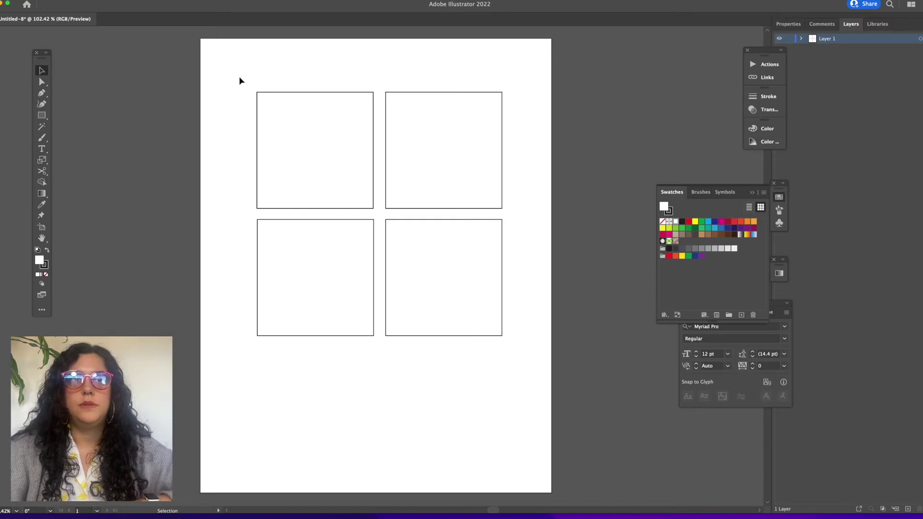
# Step: Try rounding the corners of the upper-left square with its live corner widgets, and return them to sharp corners
pyautogui.click(278, 114)
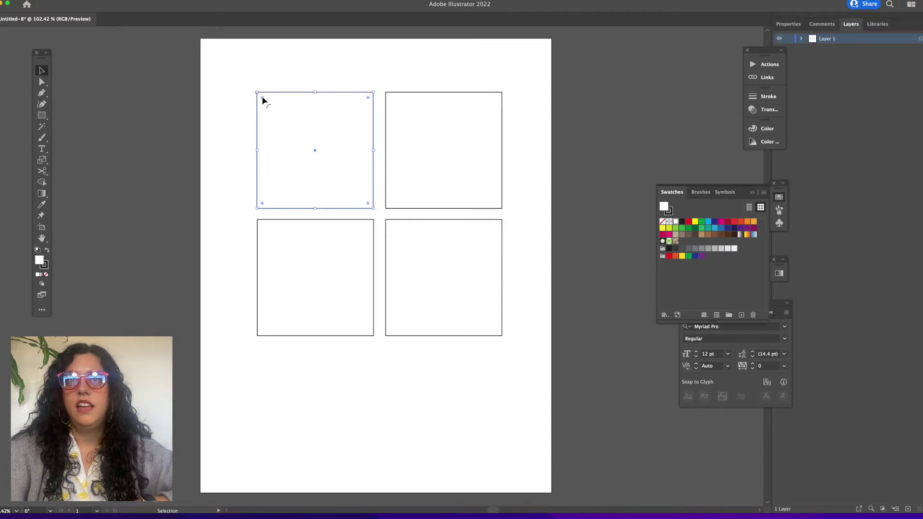
pyautogui.moveTo(263, 100); pyautogui.dragTo(264, 101)
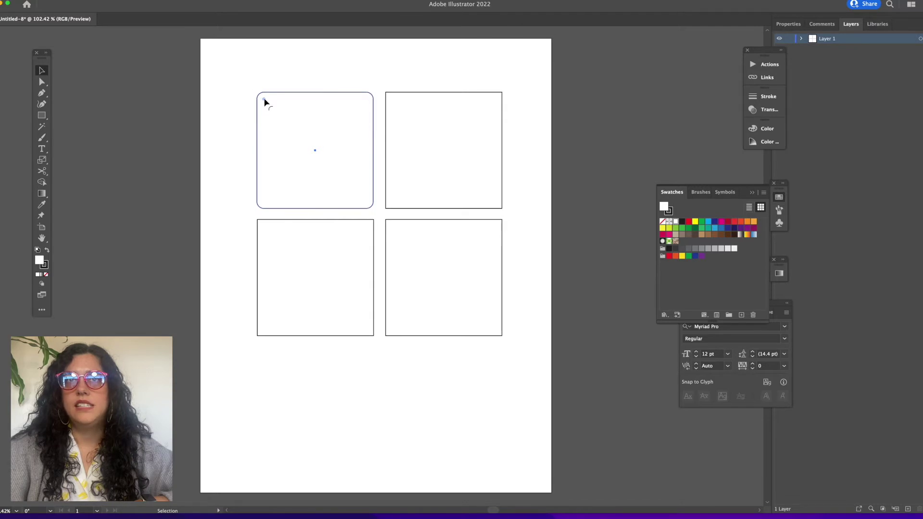
pyautogui.press('a')
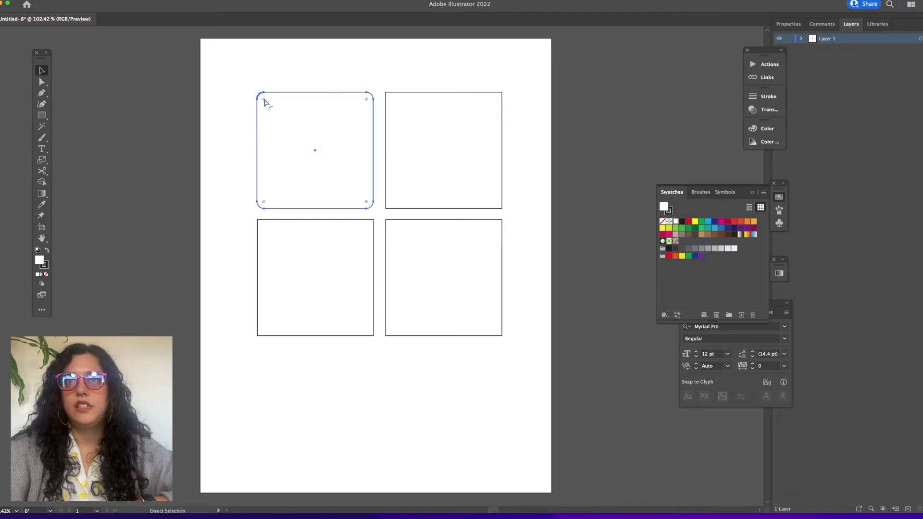
pyautogui.moveTo(264, 99); pyautogui.dragTo(267, 104)
pyautogui.click(236, 89)
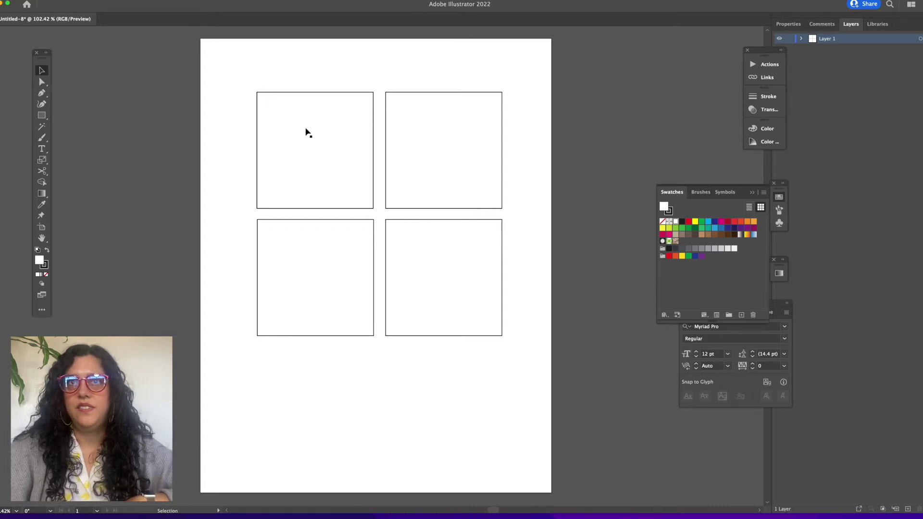
pyautogui.click(329, 95)
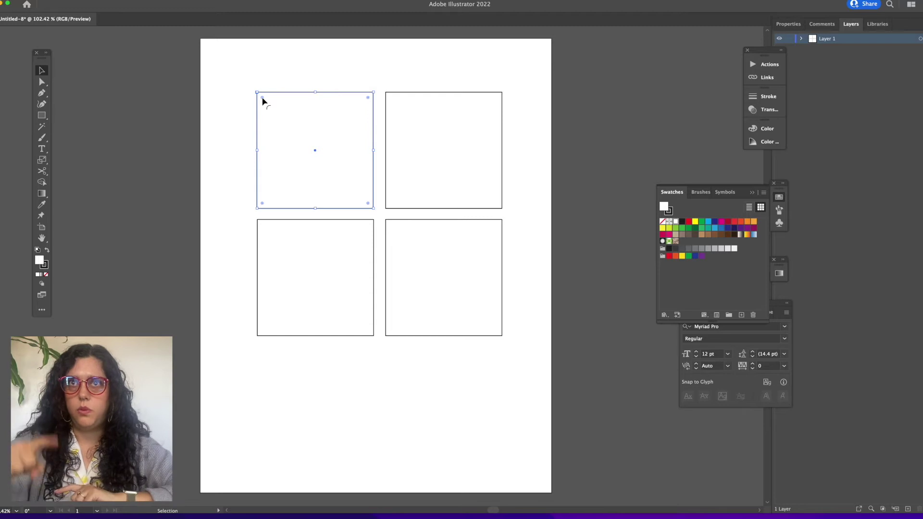
pyautogui.moveTo(262, 98)
pyautogui.mouseDown()
pyautogui.moveTo(284, 123)
pyautogui.moveTo(248, 94)
pyautogui.mouseUp()
pyautogui.click(222, 114)
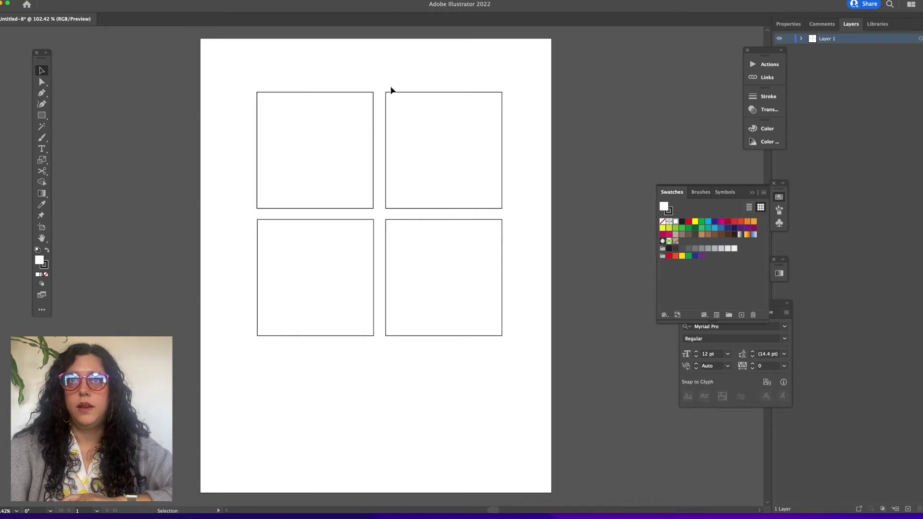
# Step: Fill the upper-right square with red, remove its stroke and deselect it
pyautogui.moveTo(409, 103); pyautogui.dragTo(410, 106)
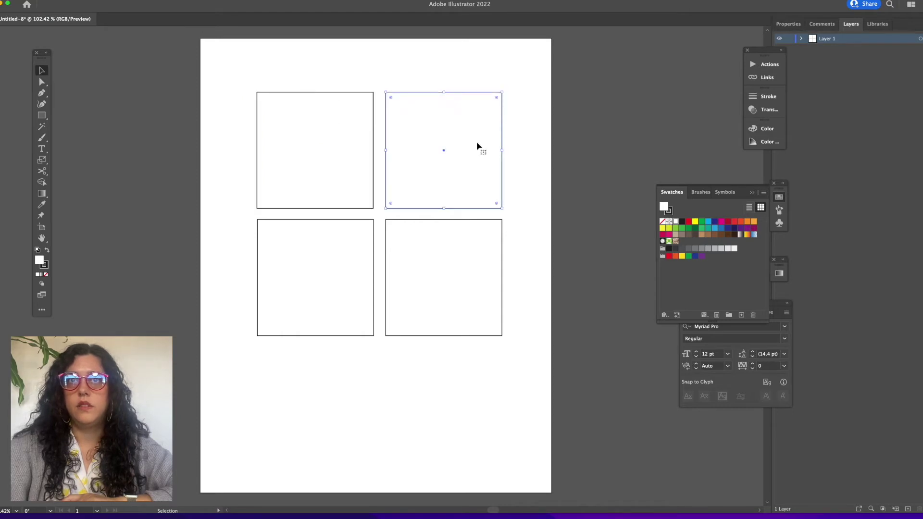
pyautogui.click(689, 221)
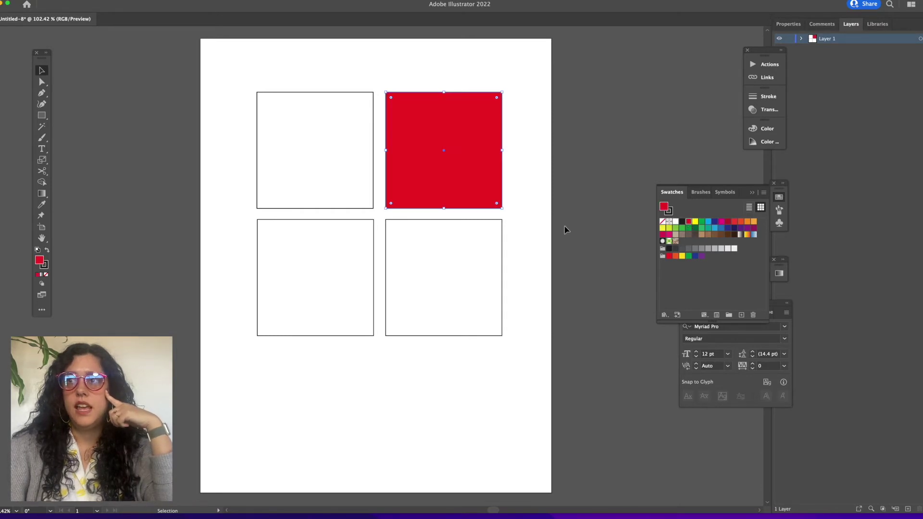
pyautogui.click(669, 213)
pyautogui.click(663, 221)
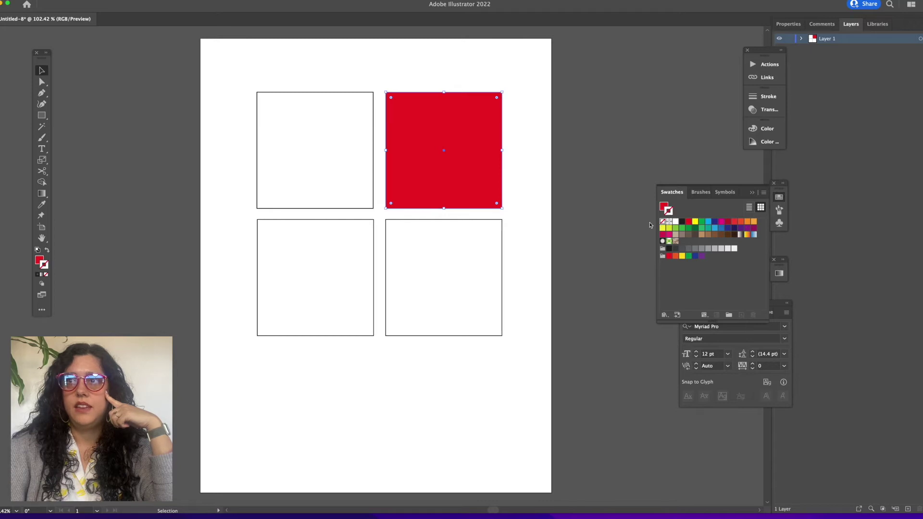
pyautogui.click(563, 221)
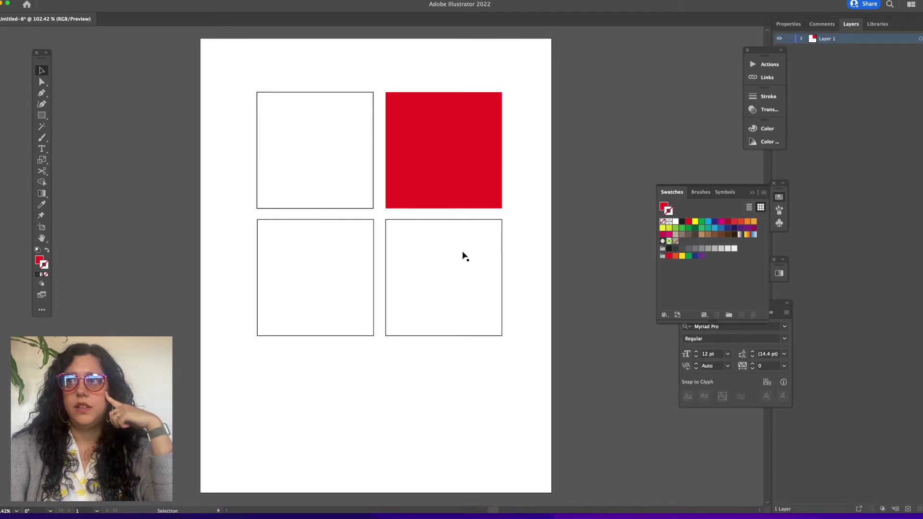
# Step: Replace the lower-left square with a red, strokeless circle of the same size using the Ellipse Tool
pyautogui.click(44, 120)
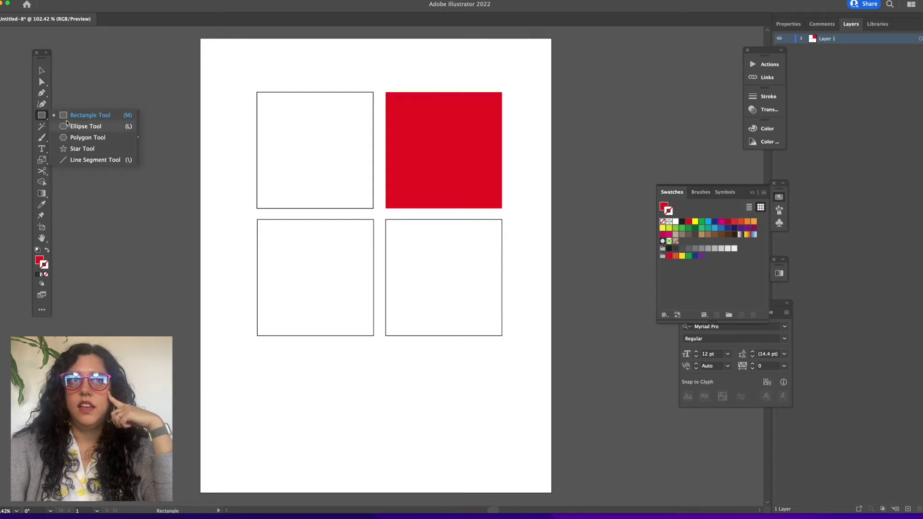
pyautogui.click(65, 126)
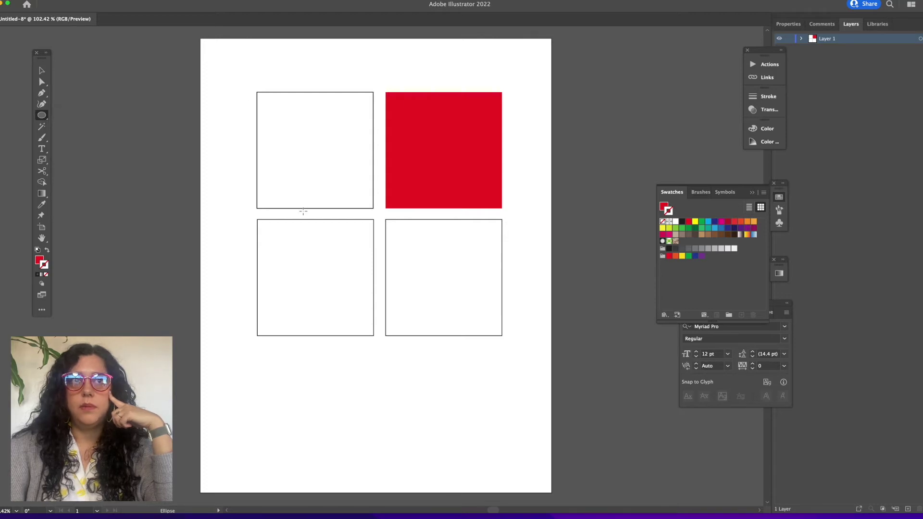
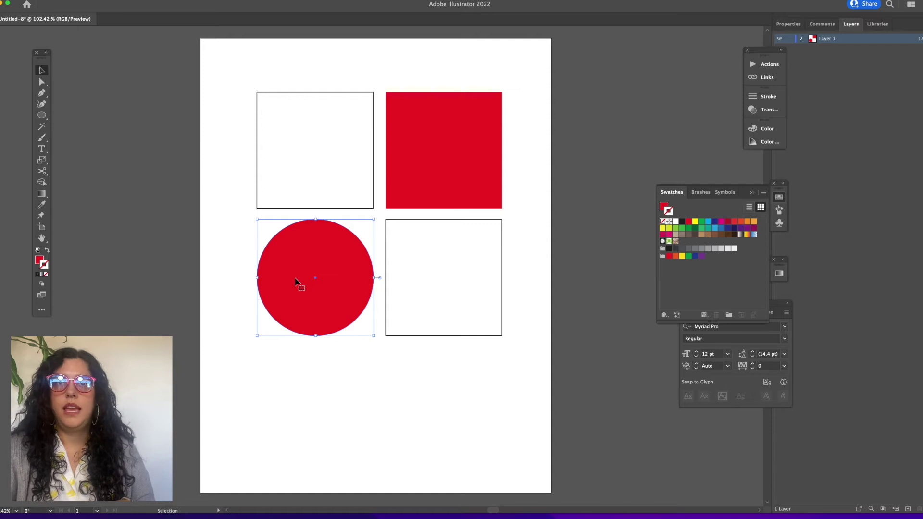
# Step: Duplicate the red circle onto the lower-right square, undo the copy and deselect the circle
pyautogui.press('a')
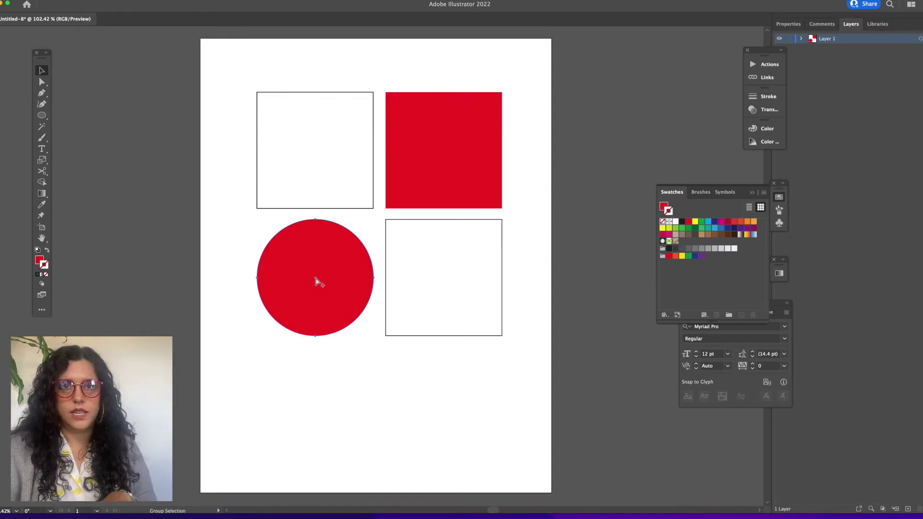
pyautogui.moveTo(315, 281); pyautogui.dragTo(443, 281)
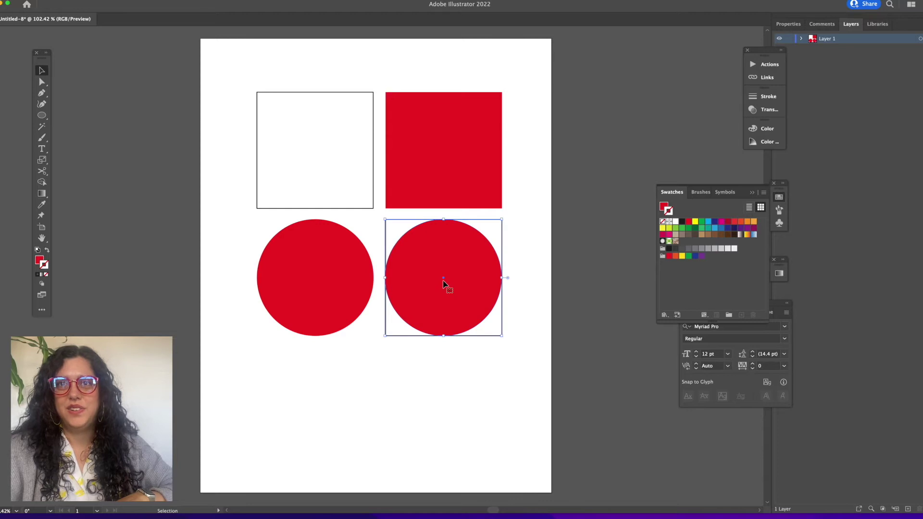
pyautogui.press('super+z')
pyautogui.click(204, 287)
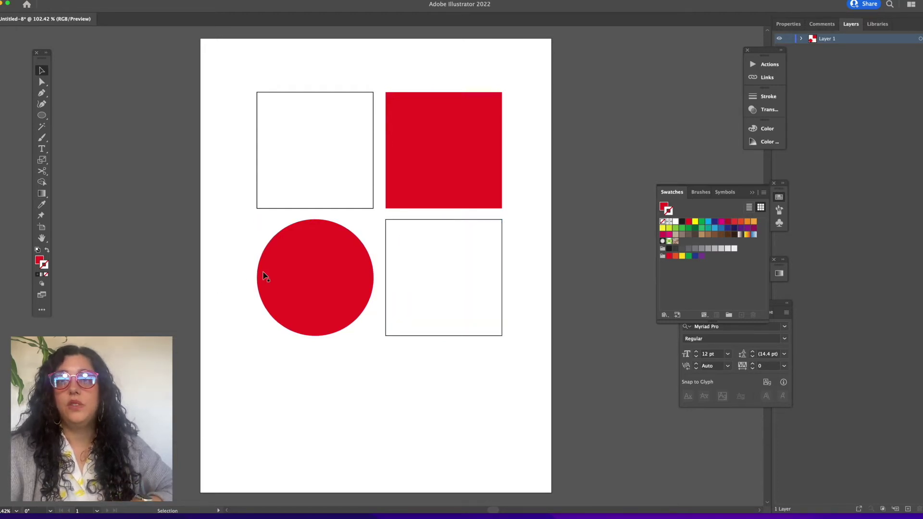
# Step: Try duplicating the red circle leftward off the artboard in a straight line and moving copies freely, and undo the copies
pyautogui.click(278, 274)
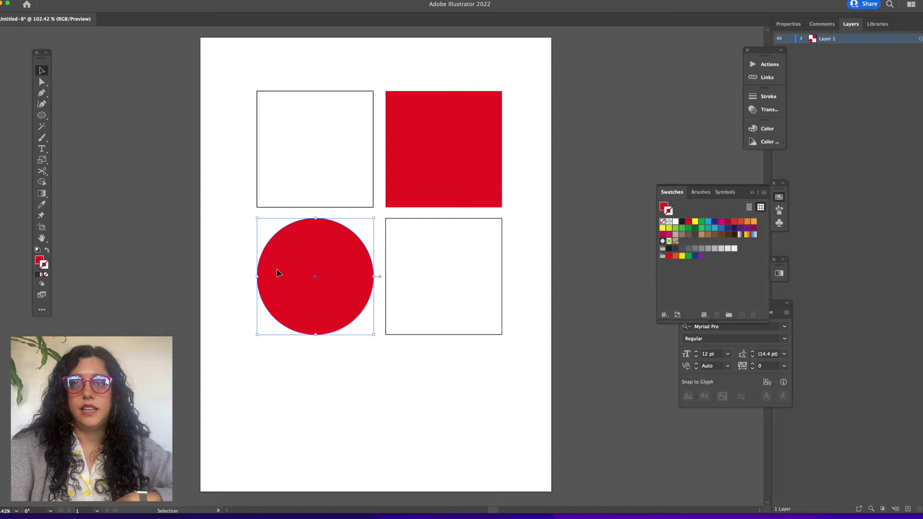
pyautogui.moveTo(278, 273); pyautogui.dragTo(150, 272)
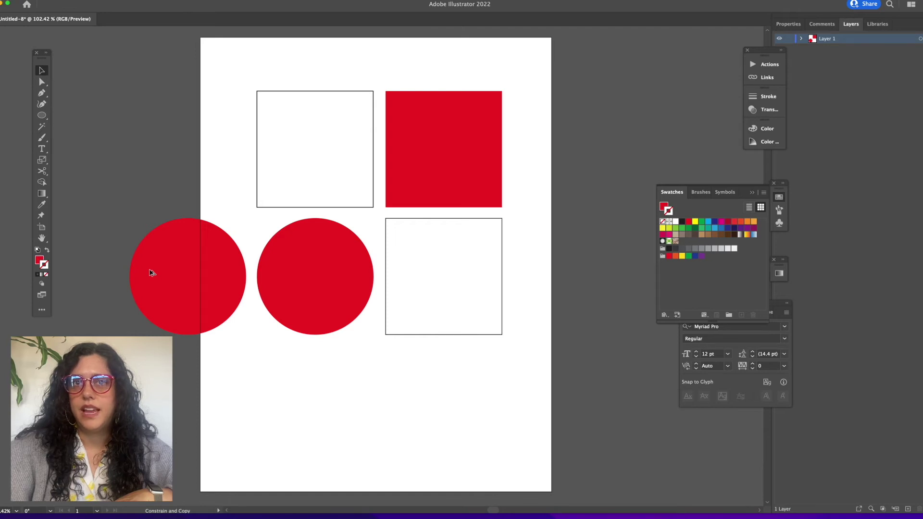
pyautogui.moveTo(151, 272)
pyautogui.mouseDown()
pyautogui.moveTo(273, 268)
pyautogui.moveTo(212, 269)
pyautogui.moveTo(270, 385)
pyautogui.moveTo(357, 376)
pyautogui.moveTo(166, 269)
pyautogui.moveTo(254, 187)
pyautogui.moveTo(369, 354)
pyautogui.moveTo(296, 324)
pyautogui.moveTo(163, 374)
pyautogui.moveTo(213, 310)
pyautogui.moveTo(91, 233)
pyautogui.moveTo(259, 341)
pyautogui.moveTo(260, 283)
pyautogui.moveTo(132, 266)
pyautogui.moveTo(154, 269)
pyautogui.mouseUp()
pyautogui.press('shift')
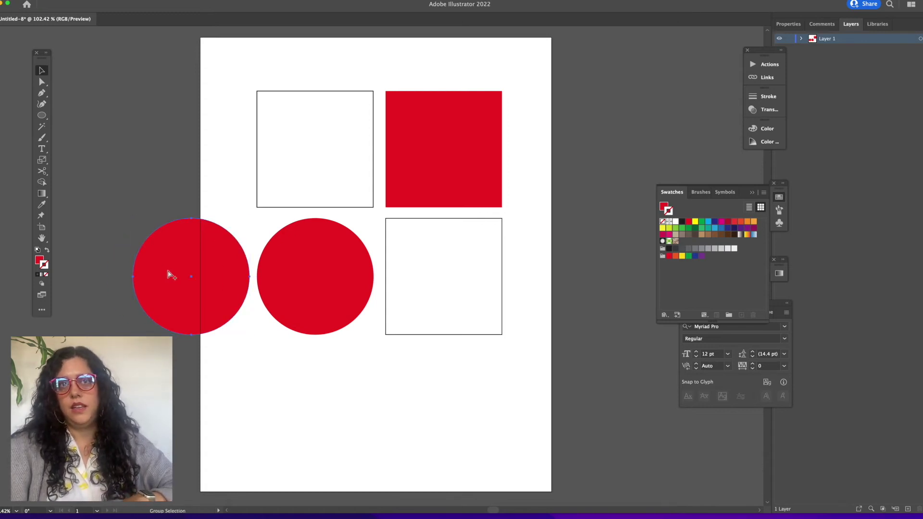
pyautogui.moveTo(168, 274); pyautogui.dragTo(45, 274)
pyautogui.moveTo(219, 272); pyautogui.dragTo(115, 187)
pyautogui.press('super+z')
pyautogui.press('super+z')
pyautogui.press('super+z')
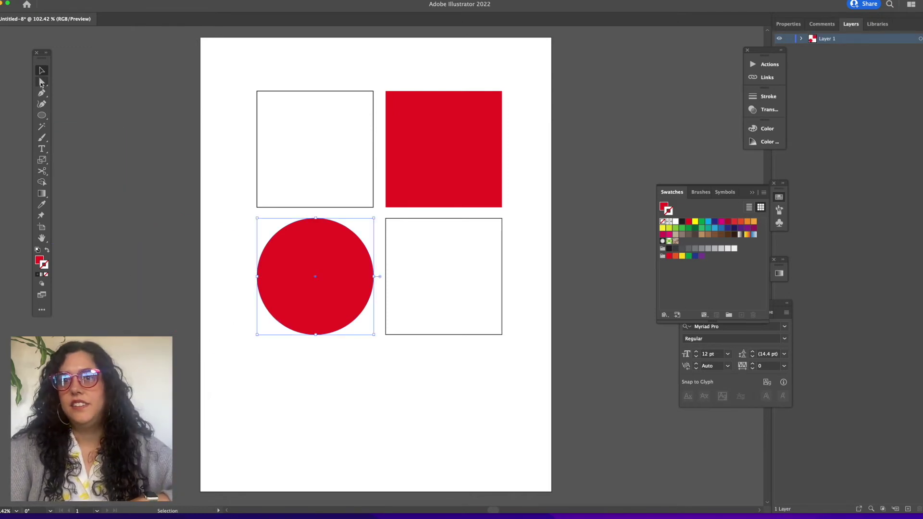
pyautogui.click(185, 133)
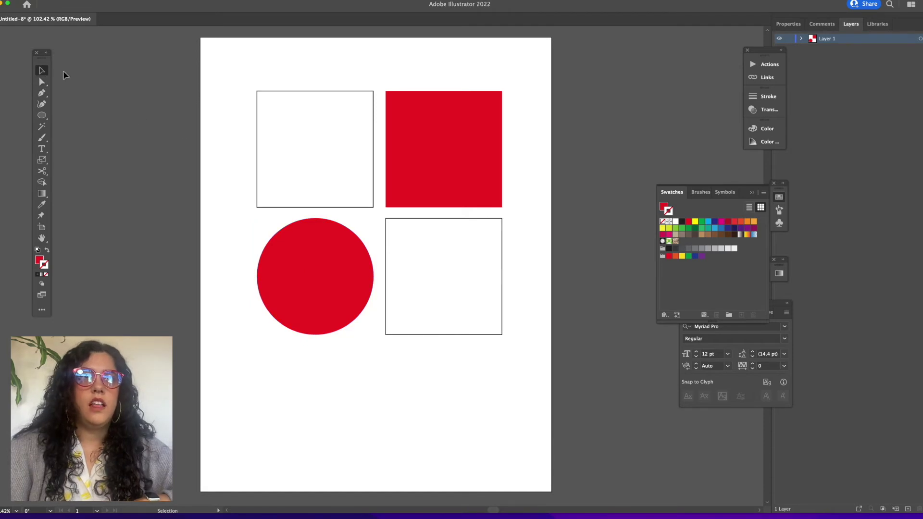
# Step: Use the Direct Selection Tool to select single corner anchor points of the upper-left square, and select the red circle
pyautogui.click(313, 92)
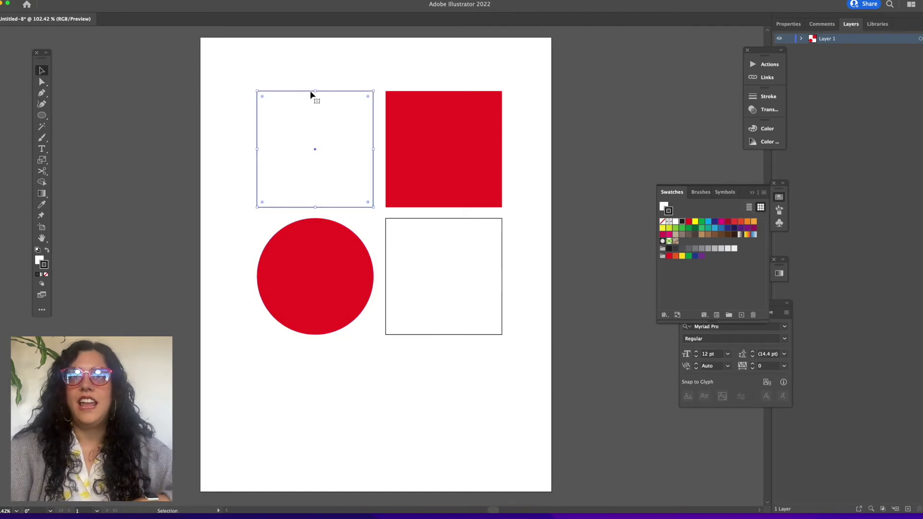
pyautogui.click(42, 83)
pyautogui.hscroll(-1, 222, 78)
pyautogui.click(223, 78)
pyautogui.click(263, 89)
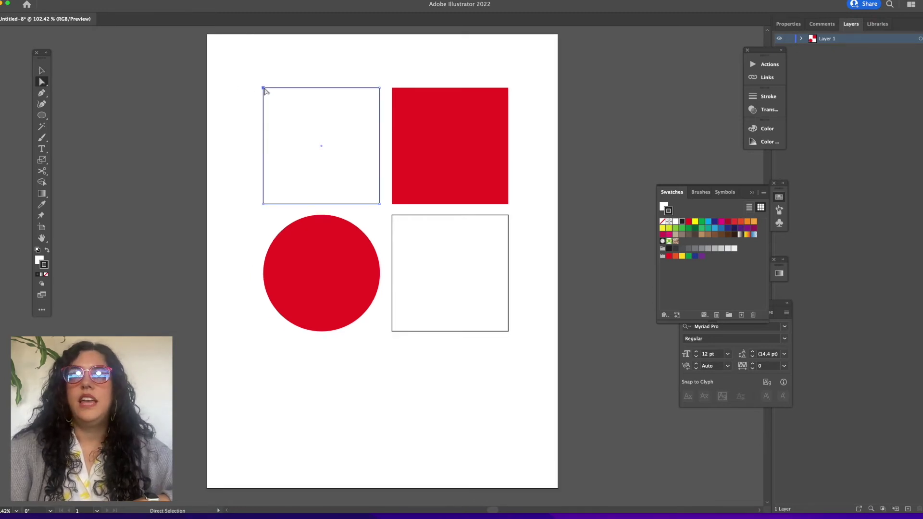
pyautogui.click(380, 205)
pyautogui.click(264, 205)
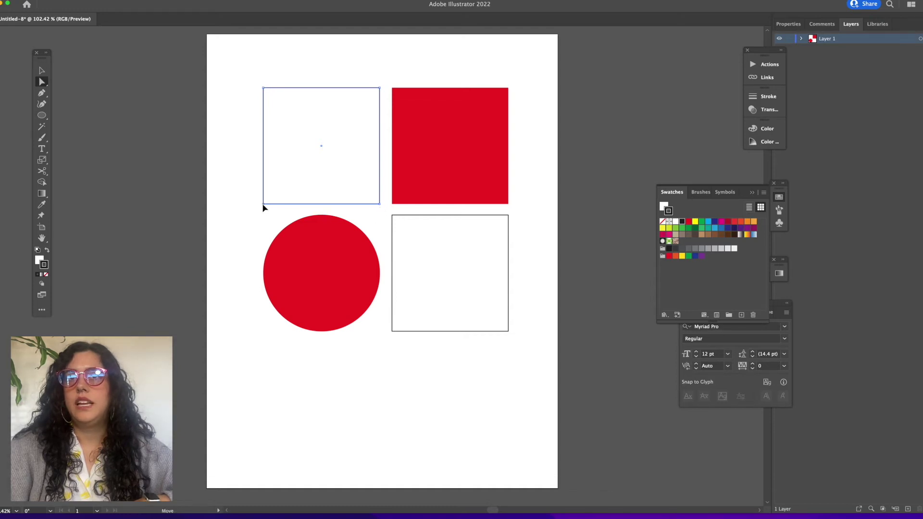
pyautogui.click(327, 252)
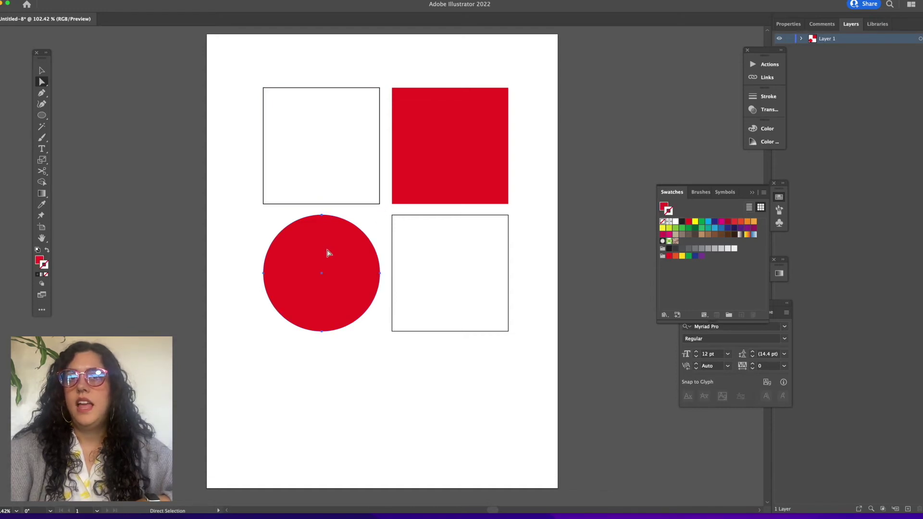
# Step: Try moving the upper-left square's top-left anchor point over to its top-right corner, and undo the move
pyautogui.click(272, 89)
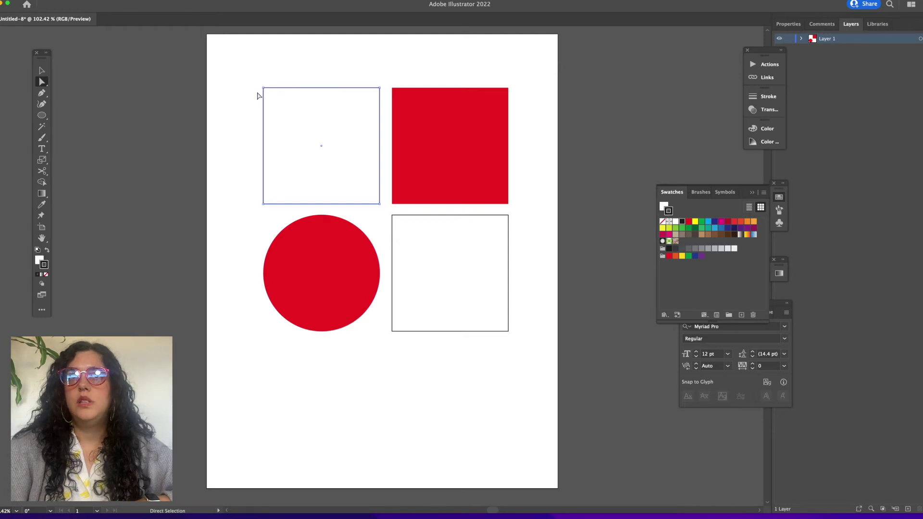
pyautogui.moveTo(264, 89); pyautogui.dragTo(379, 88)
pyautogui.press('super+z')
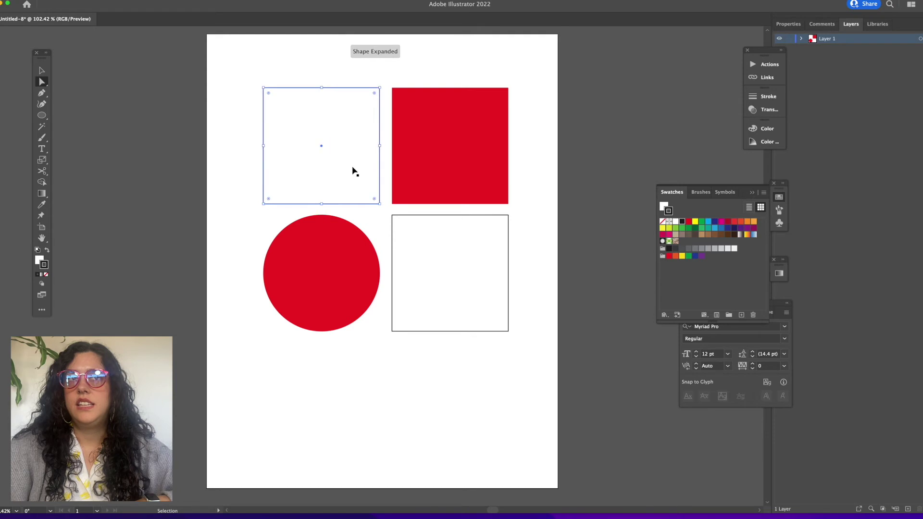
# Step: Marquee-select both top anchor points of the upper-left square, and clear the selection
pyautogui.click(204, 81)
pyautogui.moveTo(252, 77); pyautogui.dragTo(271, 98)
pyautogui.moveTo(369, 76); pyautogui.dragTo(388, 98)
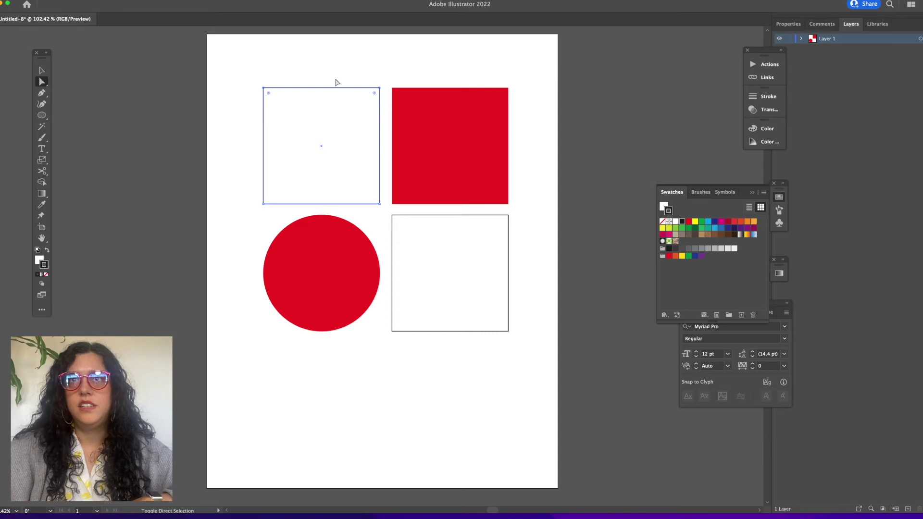
pyautogui.moveTo(265, 92)
pyautogui.mouseDown()
pyautogui.moveTo(268, 142)
pyautogui.moveTo(263, 88)
pyautogui.mouseUp()
pyautogui.click(256, 83)
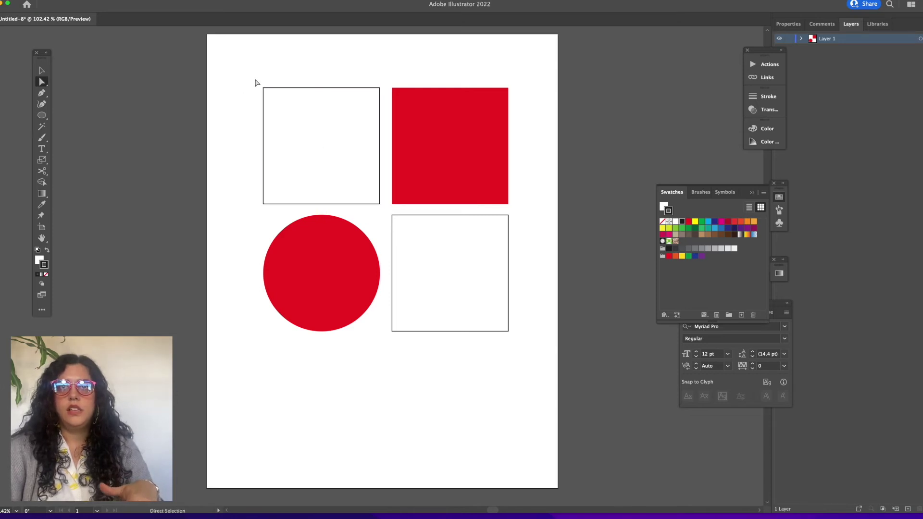
# Step: Select the top-left anchor point of the upper-left square with a marquee and add its top-right anchor point to the selection
pyautogui.click(272, 99)
pyautogui.click(255, 83)
pyautogui.moveTo(255, 80); pyautogui.dragTo(273, 101)
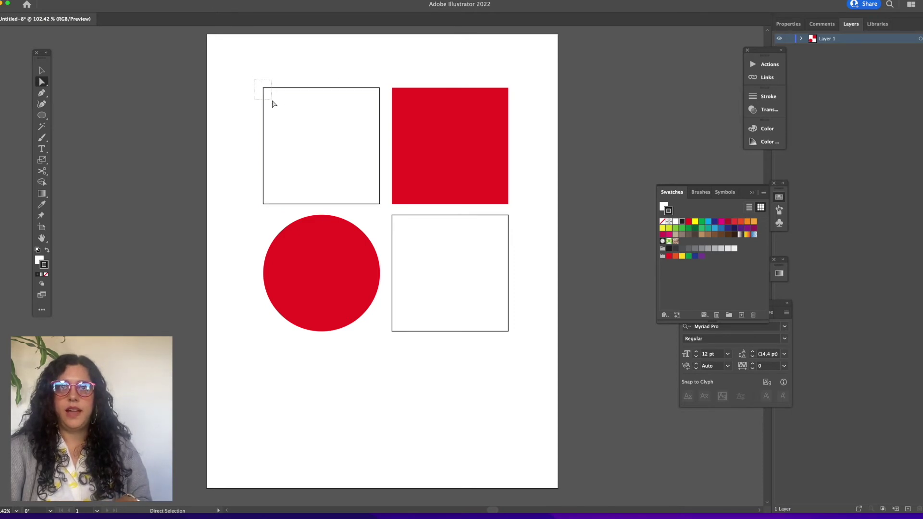
pyautogui.moveTo(272, 101); pyautogui.dragTo(272, 102)
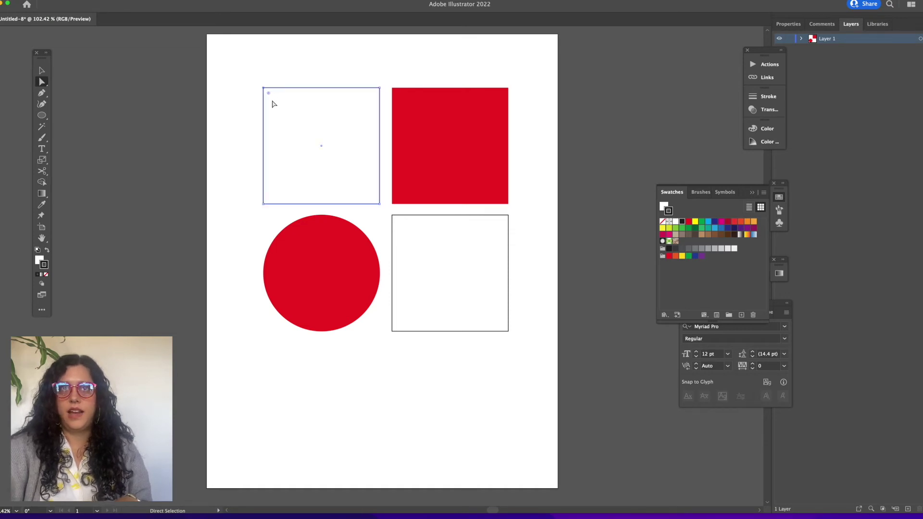
pyautogui.moveTo(364, 77); pyautogui.dragTo(384, 100)
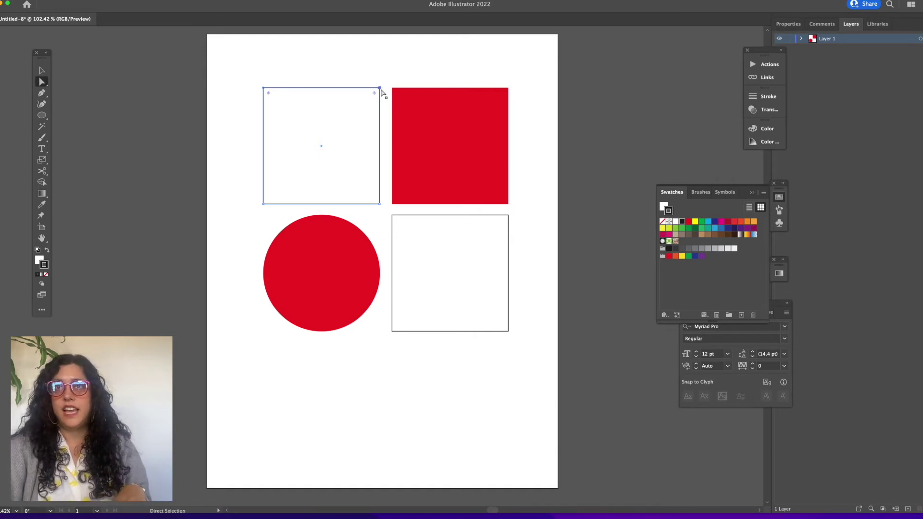
# Step: Move the two selected top anchor points straight down to about half the square's height, and undo the change
pyautogui.moveTo(381, 90); pyautogui.dragTo(380, 152)
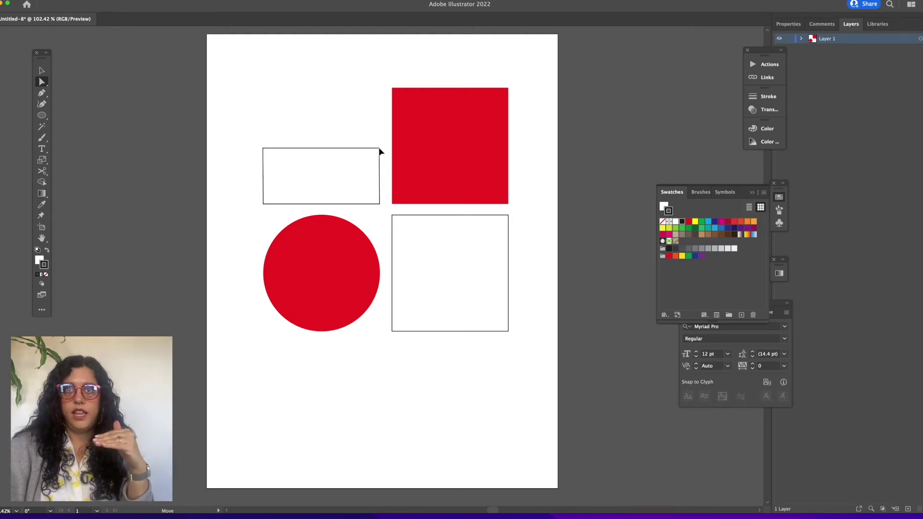
pyautogui.moveTo(380, 152); pyautogui.dragTo(381, 152)
pyautogui.press('shift')
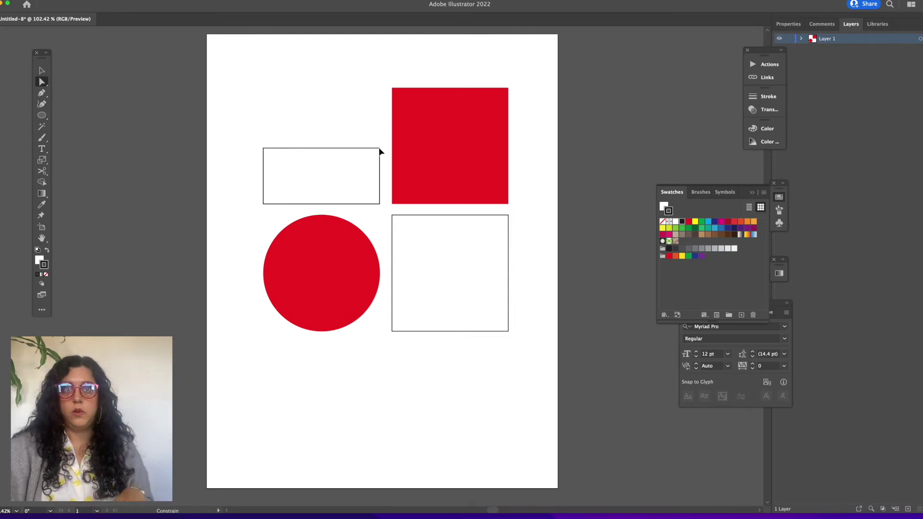
pyautogui.moveTo(381, 152)
pyautogui.mouseDown()
pyautogui.moveTo(382, 188)
pyautogui.moveTo(379, 91)
pyautogui.moveTo(377, 162)
pyautogui.mouseUp()
pyautogui.press('super+z')
pyautogui.press('super+z')
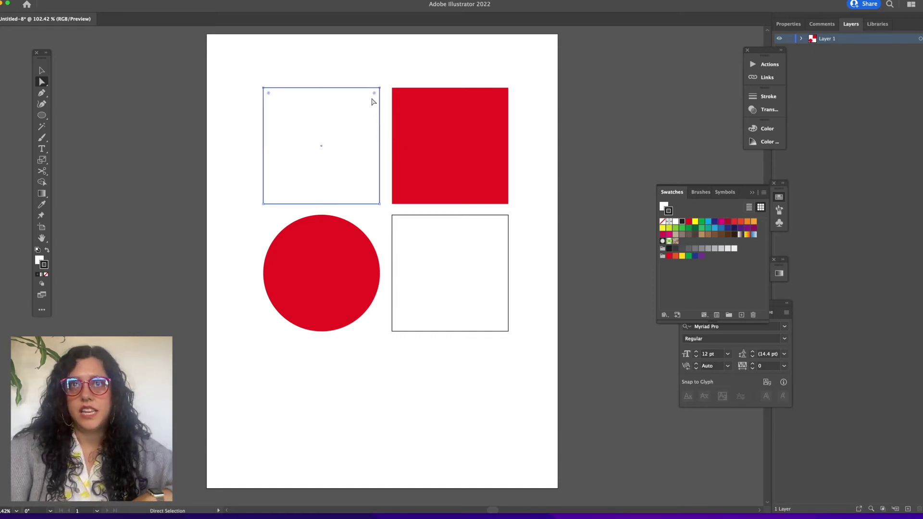
# Step: Try rounding both top corners of the upper-left square into a full arch, and undo the rounding
pyautogui.click(247, 76)
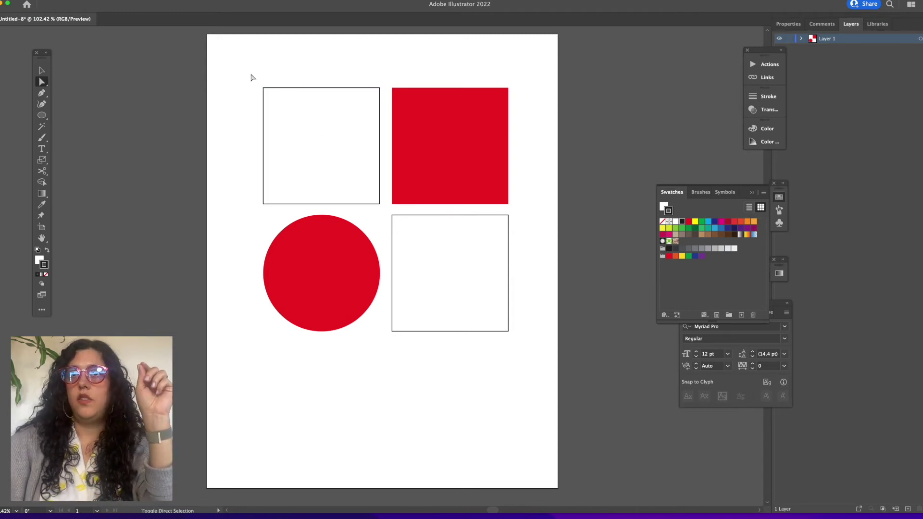
pyautogui.moveTo(255, 82); pyautogui.dragTo(280, 106)
pyautogui.moveTo(368, 80); pyautogui.dragTo(388, 100)
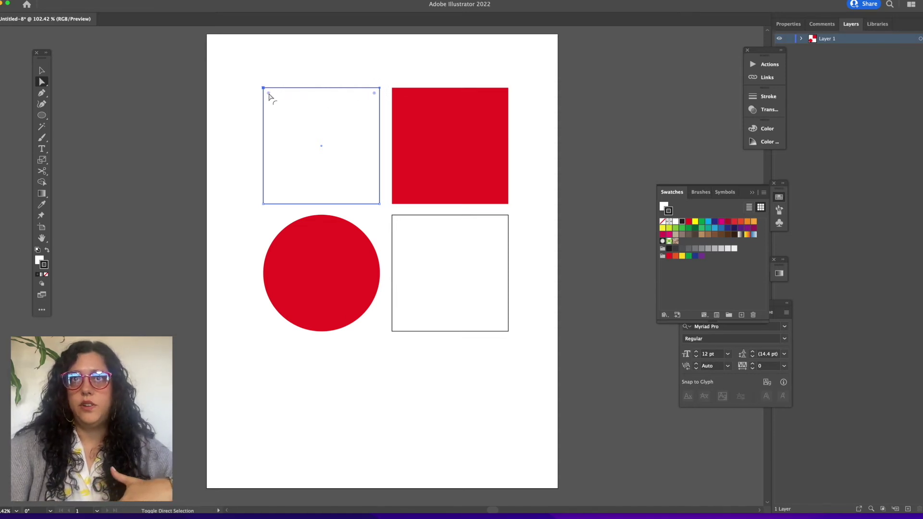
pyautogui.moveTo(269, 94); pyautogui.dragTo(311, 164)
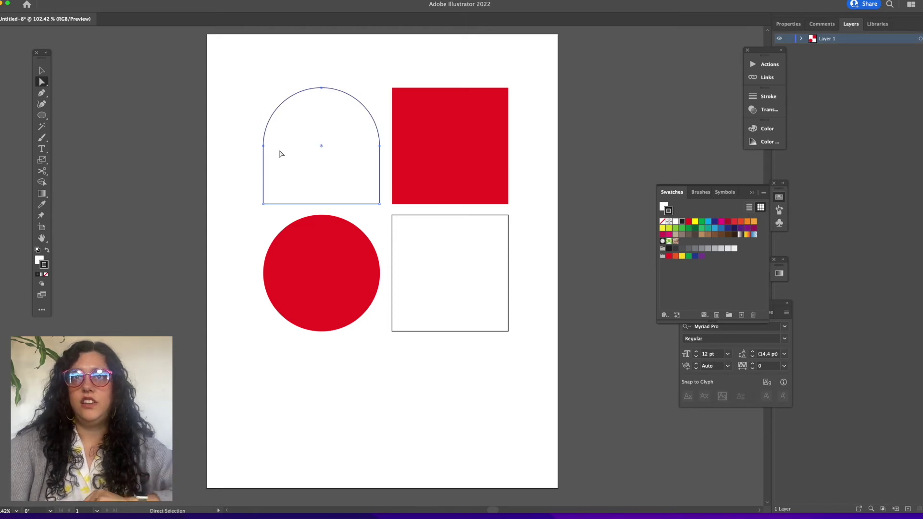
pyautogui.press('super')
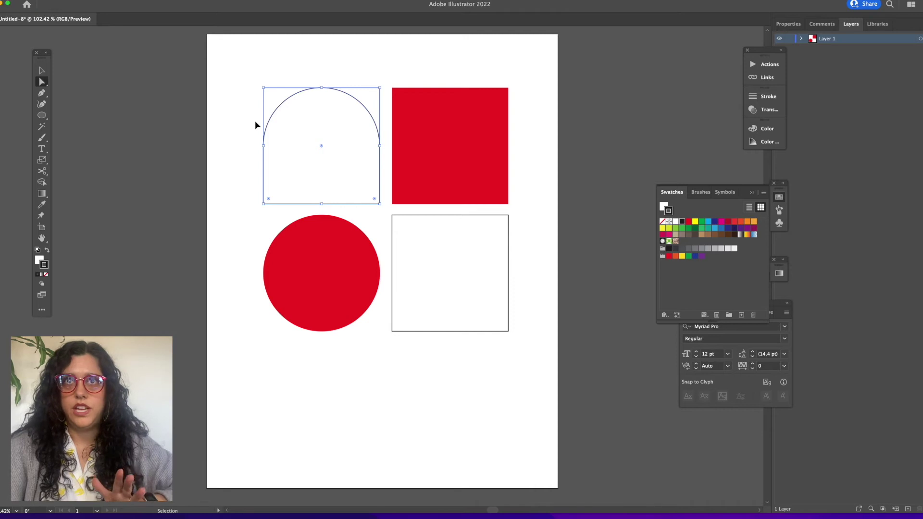
pyautogui.press('super+z')
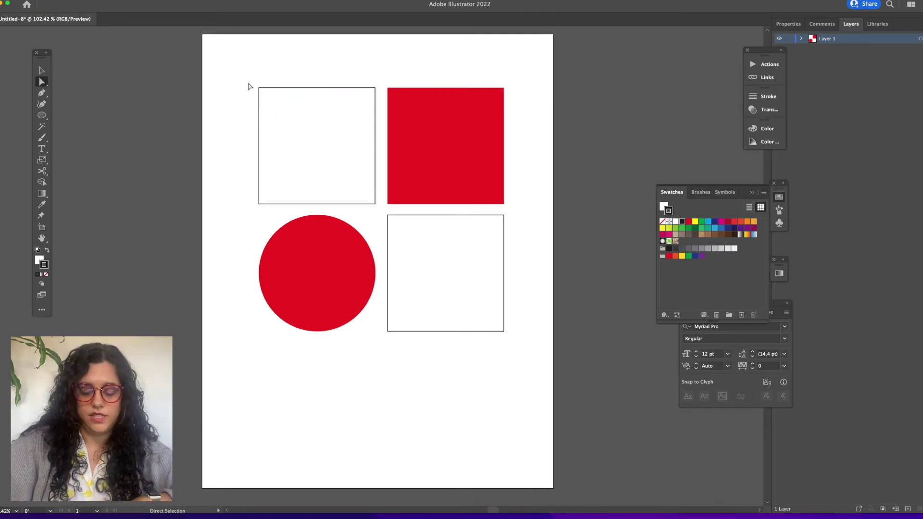
# Step: Round the upper-left square's top-left and bottom-right corners as far as they go to form a leaf shape
pyautogui.click(274, 111)
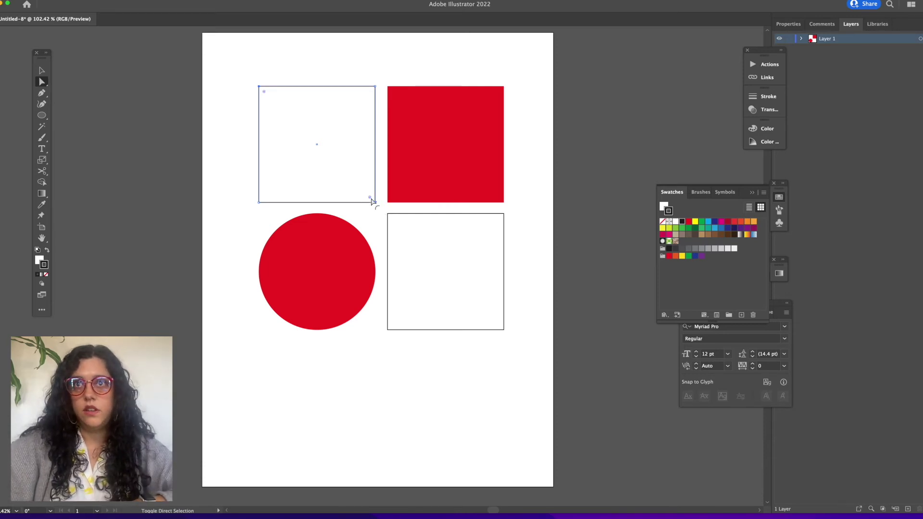
pyautogui.moveTo(371, 200); pyautogui.dragTo(305, 153)
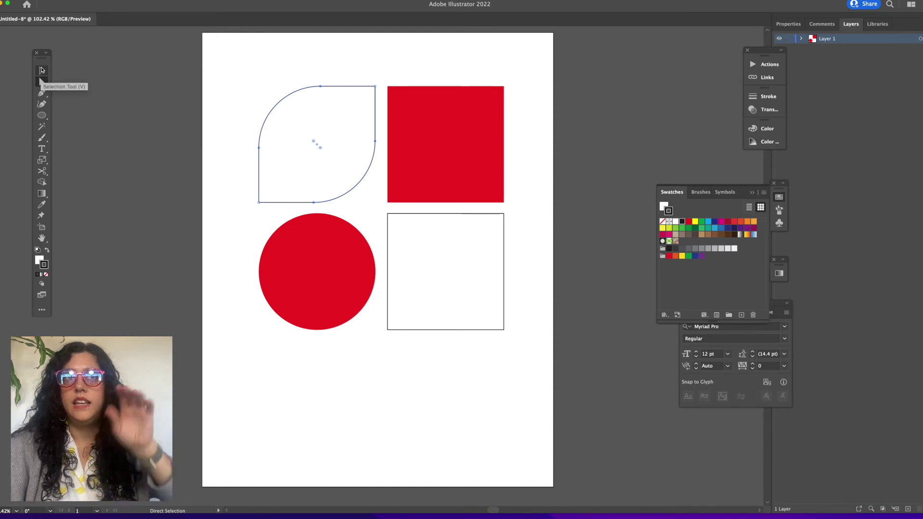
pyautogui.click(41, 70)
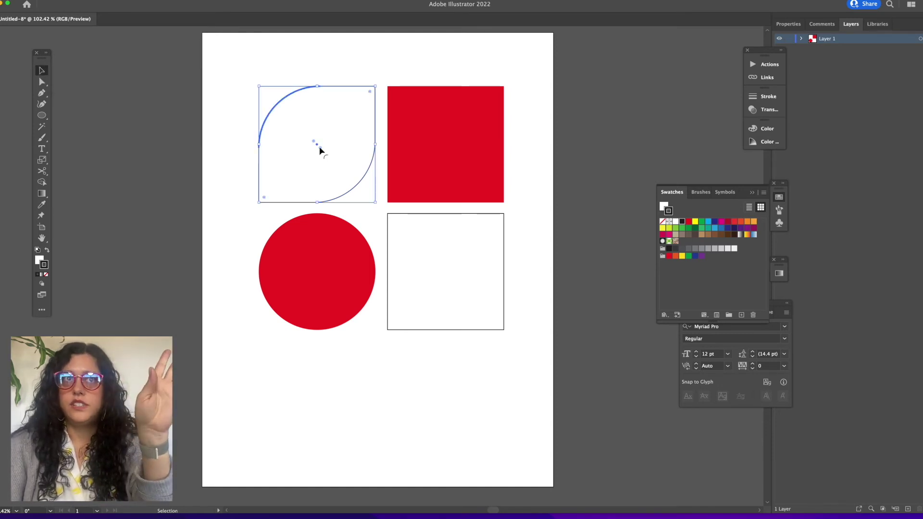
# Step: Select the whole red square, and pick individual corner points and the curved corner of the leaf shape with Direct Selection
pyautogui.click(462, 143)
pyautogui.click(42, 82)
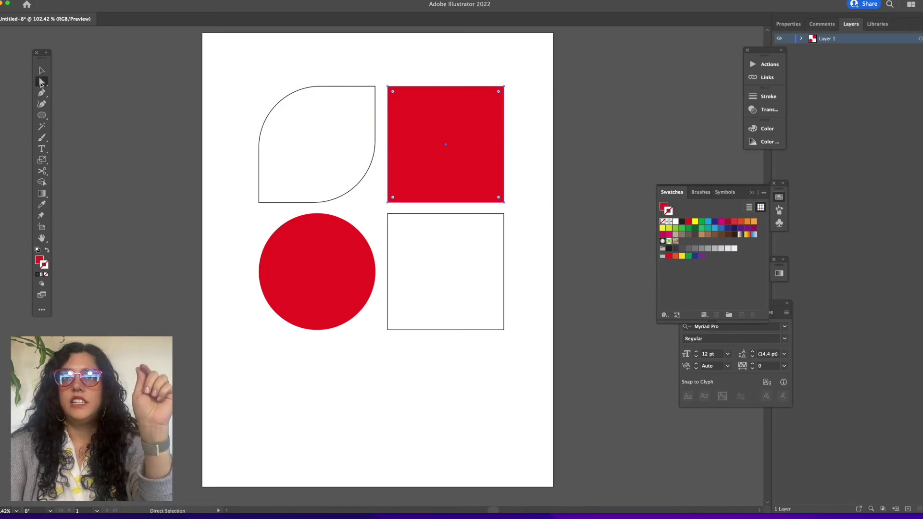
pyautogui.click(283, 191)
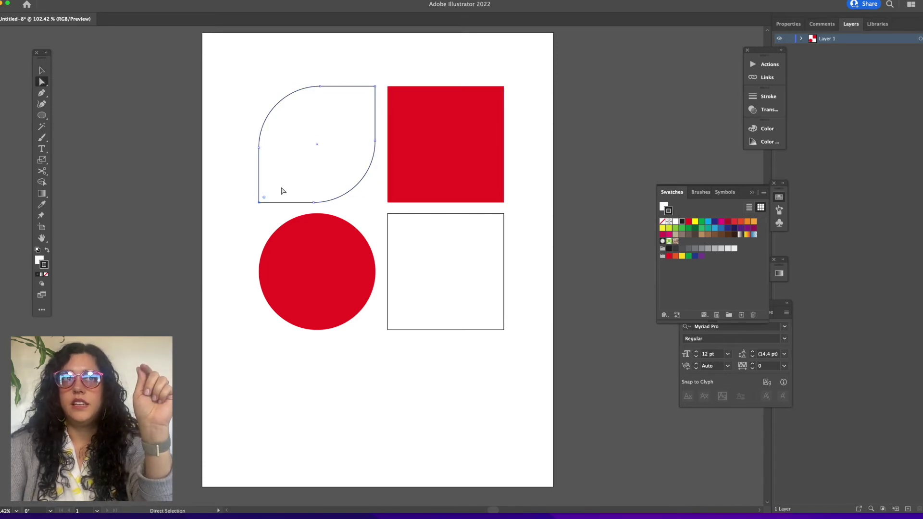
pyautogui.moveTo(375, 79); pyautogui.dragTo(368, 97)
pyautogui.click(314, 86)
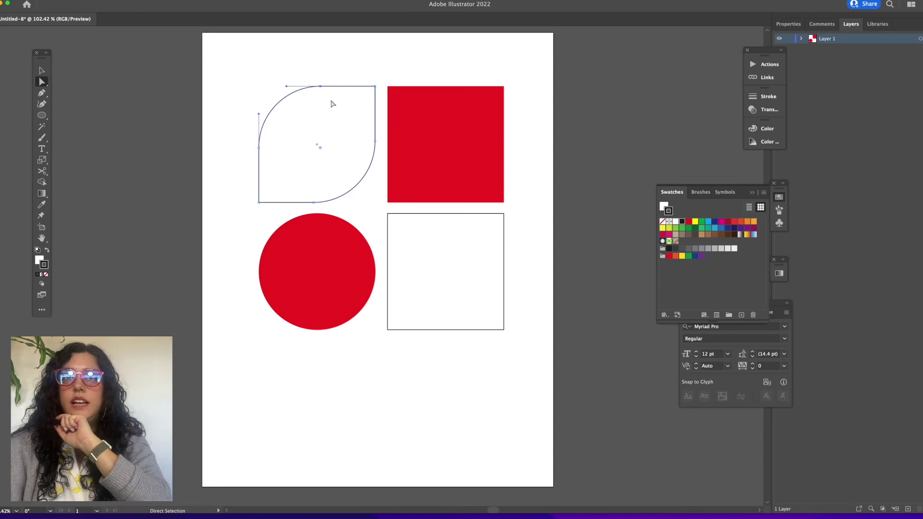
# Step: Examine the leaf shape's anchor points and curve handles up close, and return to the full artboard view
pyautogui.moveTo(42, 239); pyautogui.dragTo(77, 238)
pyautogui.moveTo(294, 161); pyautogui.dragTo(381, 241)
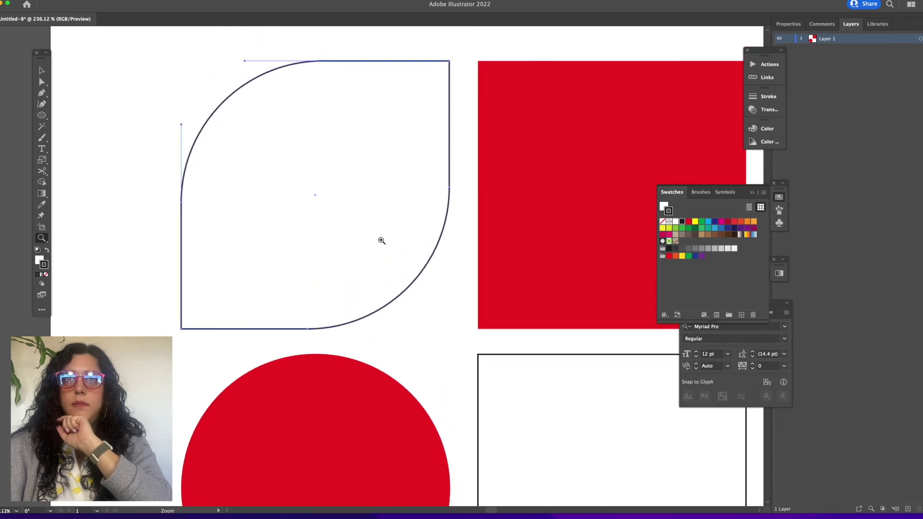
pyautogui.moveTo(437, 99); pyautogui.dragTo(461, 140)
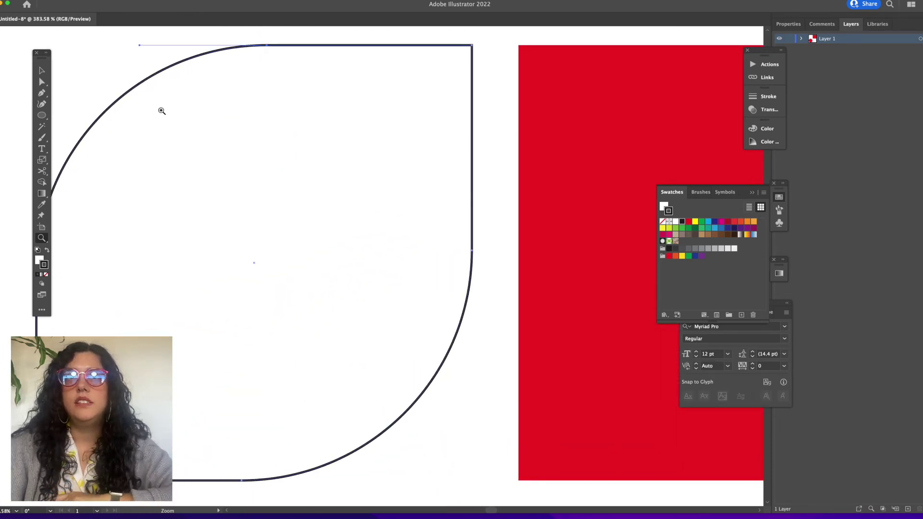
pyautogui.click(42, 81)
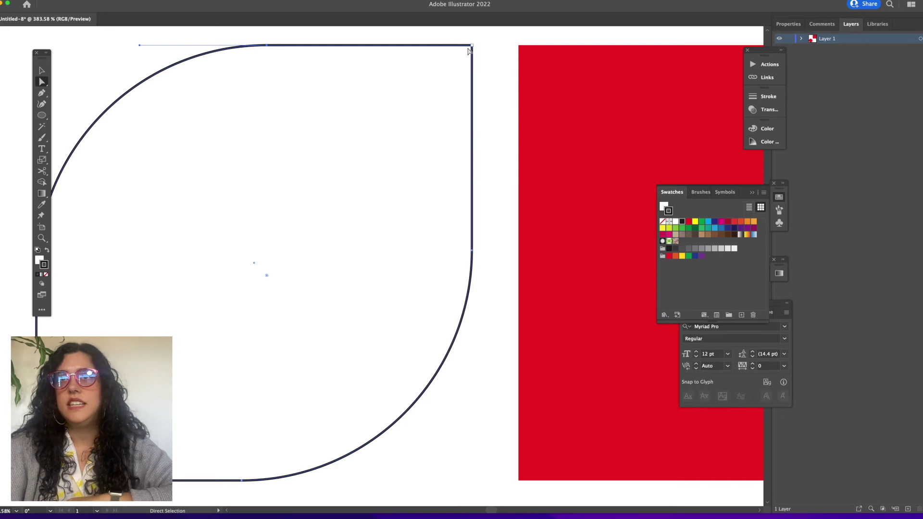
pyautogui.scroll(-6, 347, 111)
pyautogui.hscroll(-2, 346, 112)
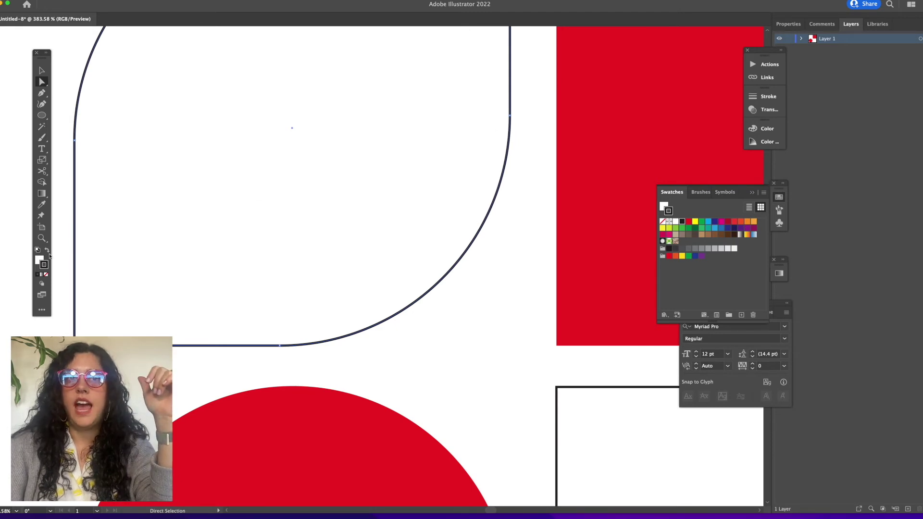
pyautogui.moveTo(42, 239); pyautogui.dragTo(116, 250)
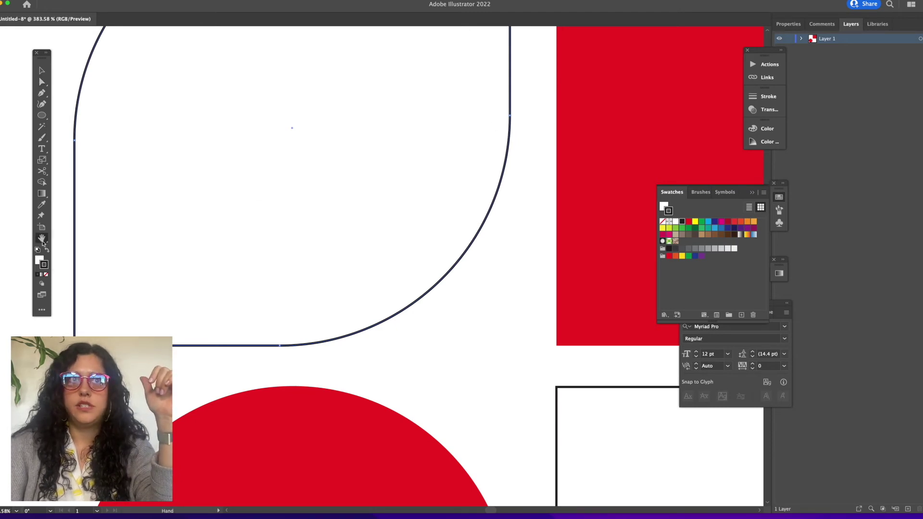
pyautogui.doubleClick(41, 239)
pyautogui.press('v')
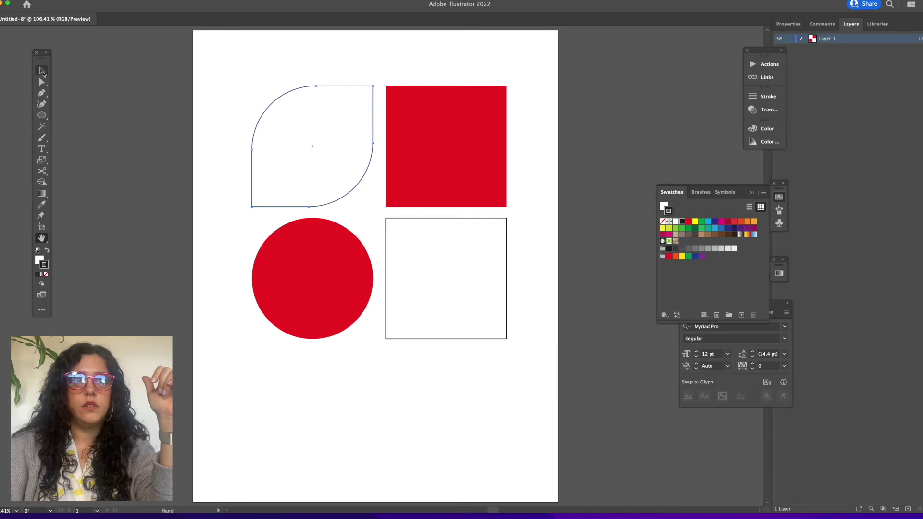
# Step: Set up the Pen tool with no stroke and a green fill
pyautogui.click(41, 93)
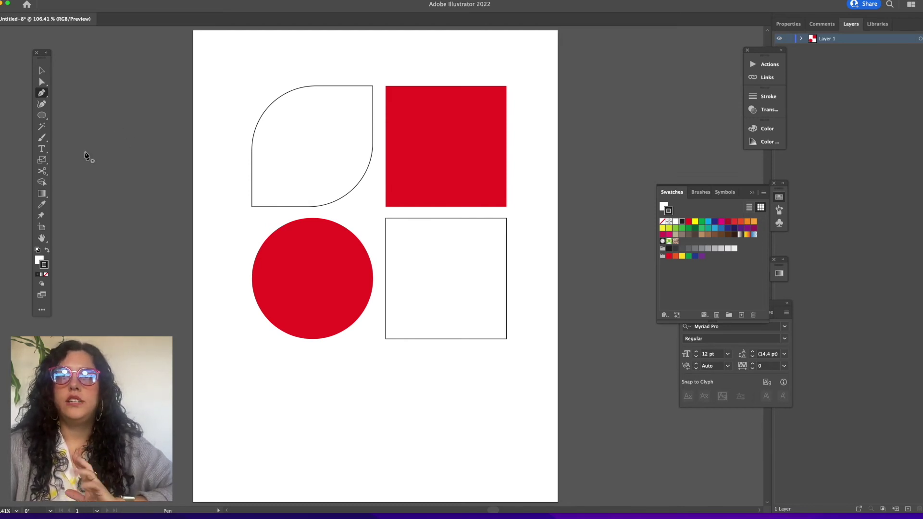
pyautogui.click(45, 140)
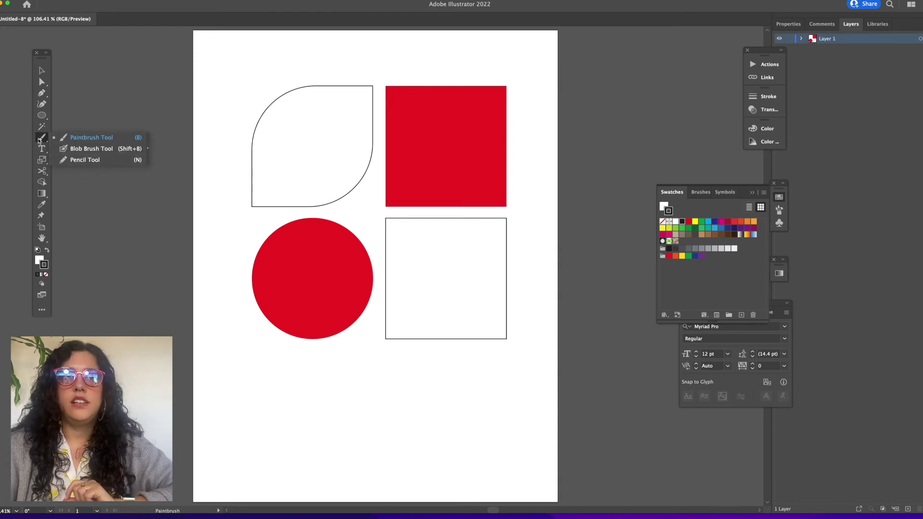
pyautogui.click(42, 96)
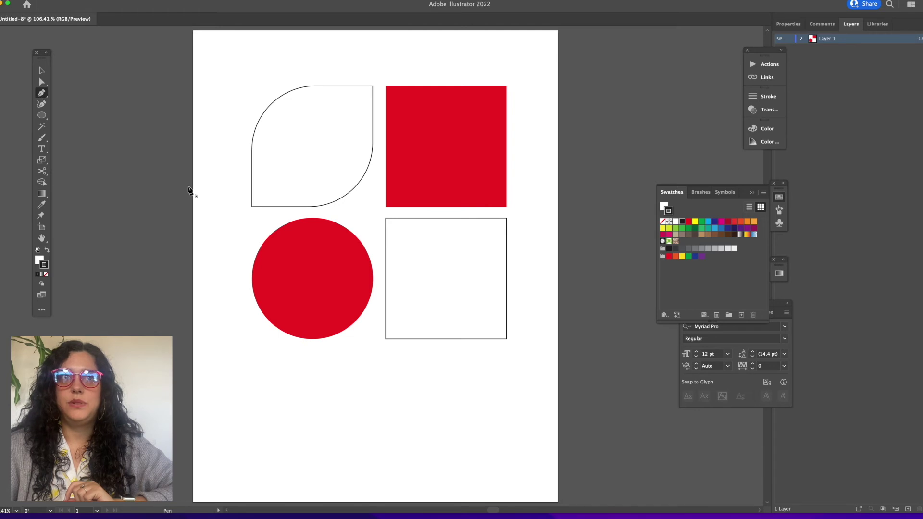
pyautogui.scroll(-1, 233, 218)
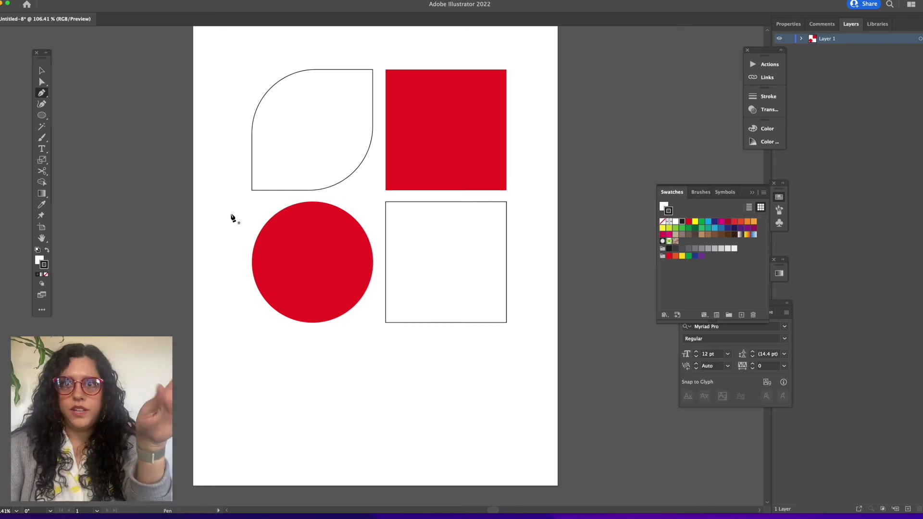
pyautogui.hscroll(1, 233, 222)
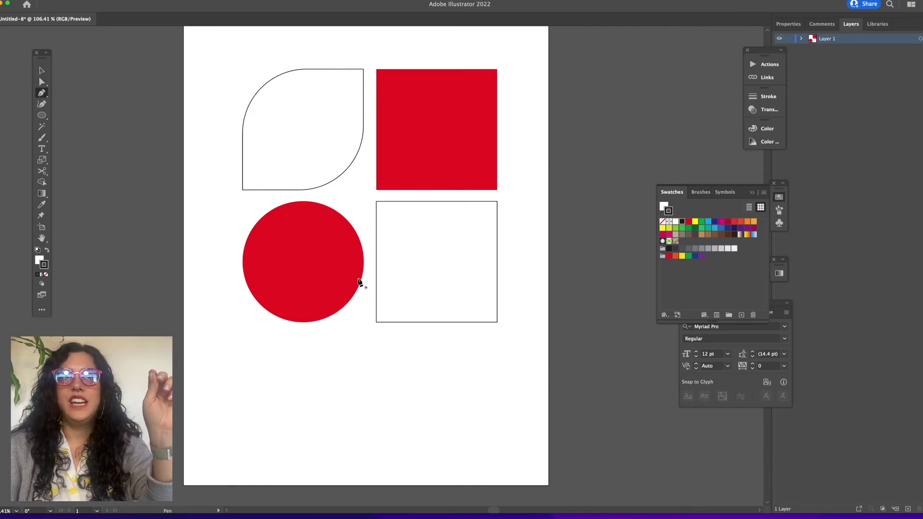
pyautogui.scroll(-5, 267, 243)
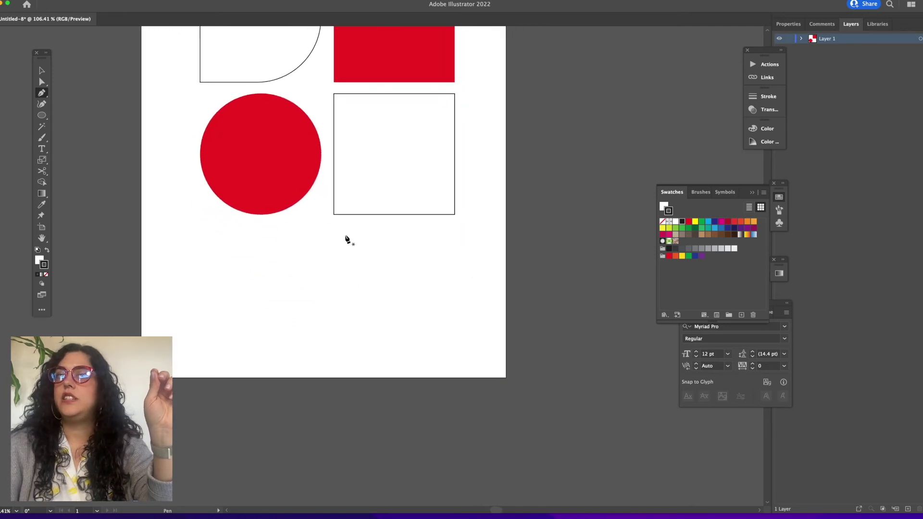
pyautogui.click(662, 221)
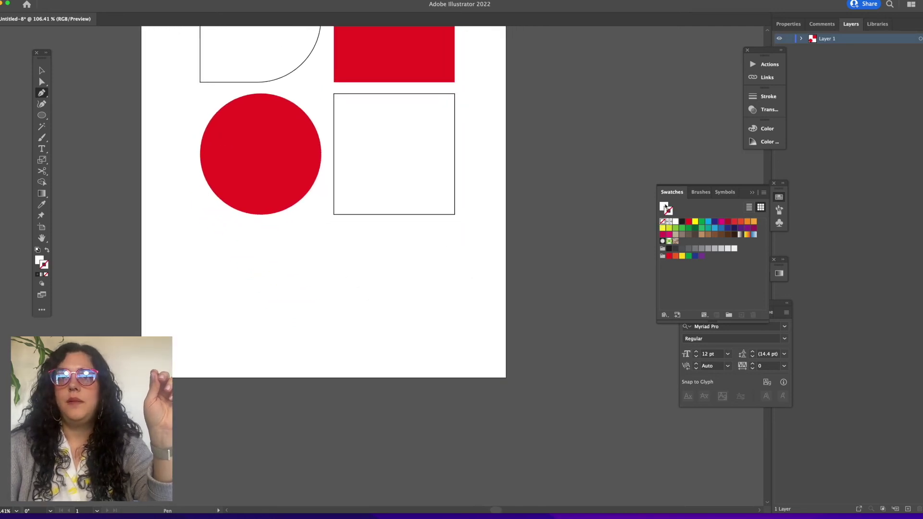
pyautogui.click(683, 230)
# Step: Try drawing a green rectangle below the red circle with the Pen tool, straighten its bottom-left corner, and remove it
pyautogui.click(237, 262)
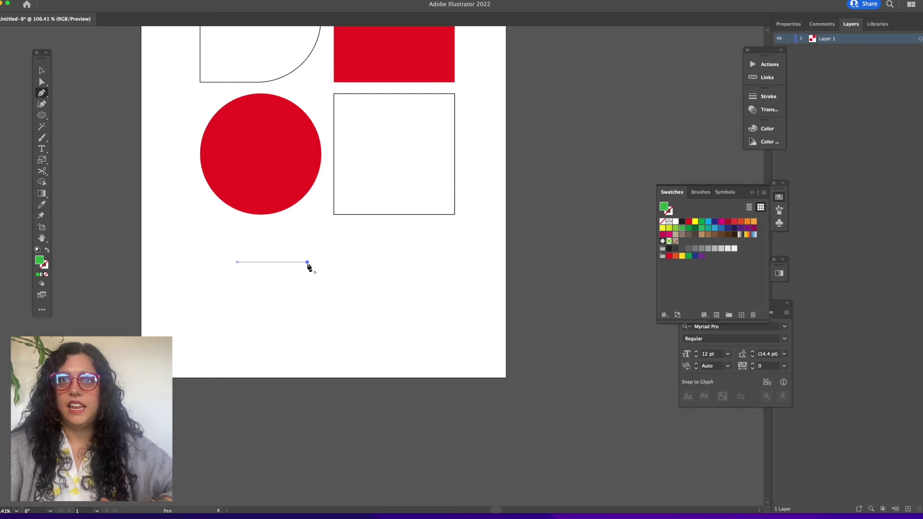
pyautogui.click(307, 307)
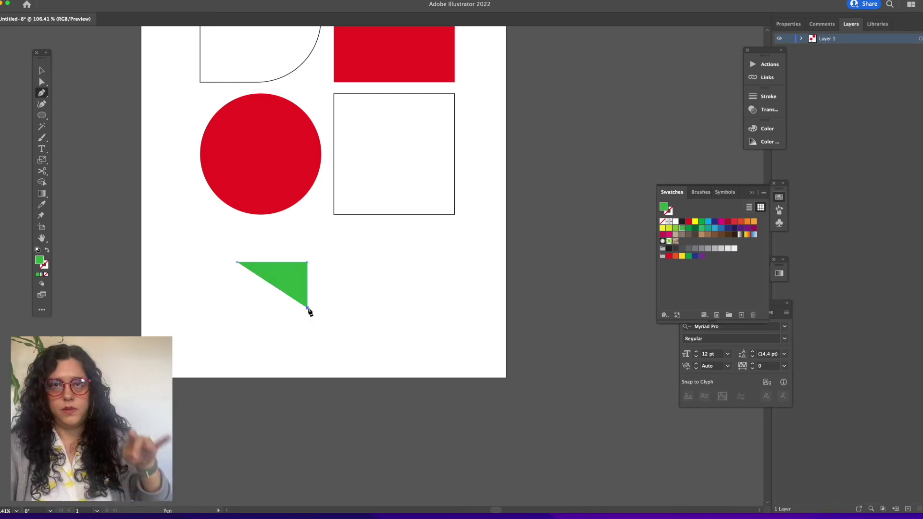
pyautogui.click(240, 308)
pyautogui.click(238, 263)
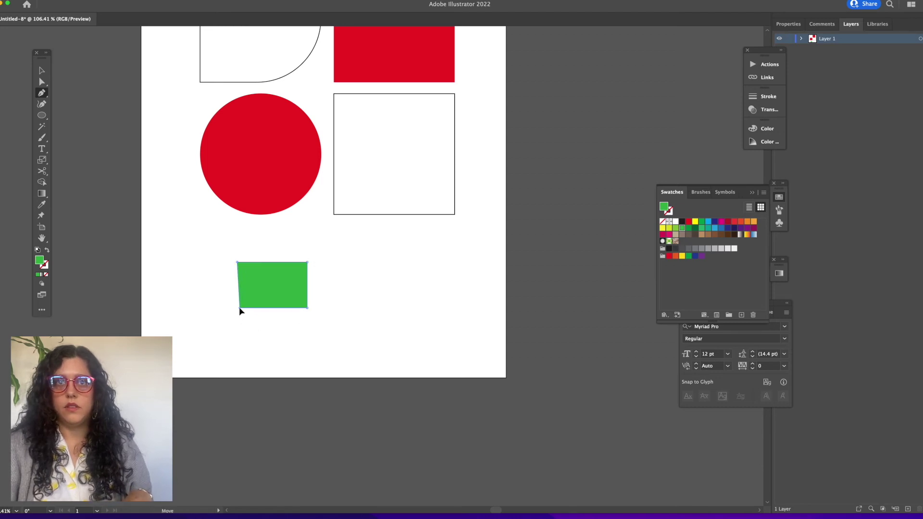
pyautogui.moveTo(240, 308); pyautogui.dragTo(237, 307)
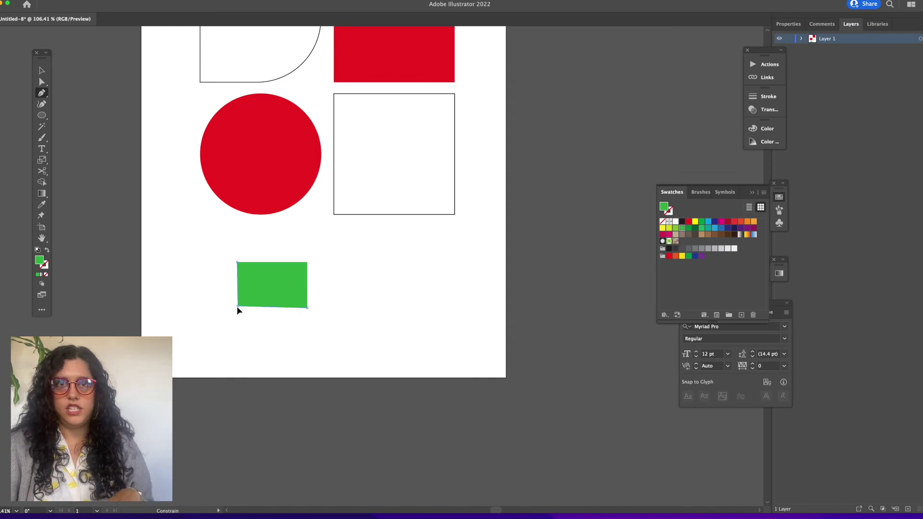
pyautogui.keyDown('super'); pyautogui.click(288, 322); pyautogui.keyUp('super')
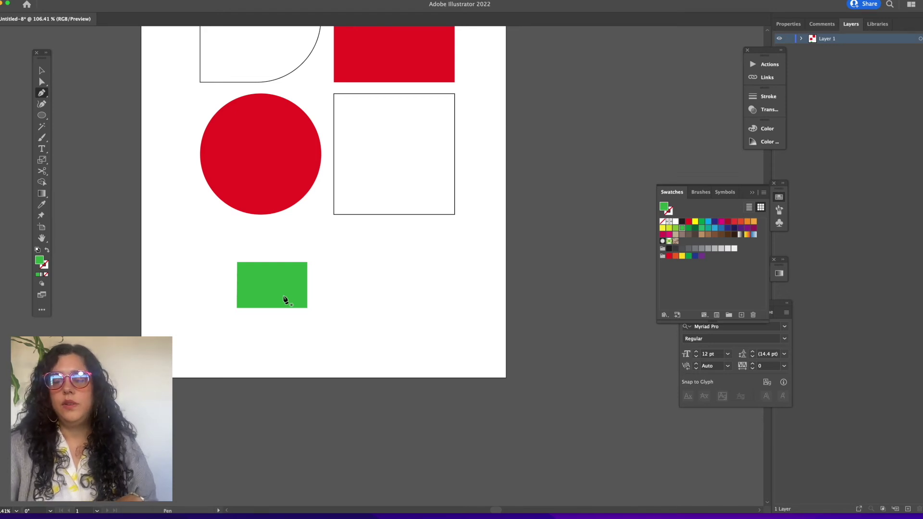
pyautogui.press('super+z')
# Step: Try drawing a wavy closed green shape with curved Pen segments across the area below the circle and square, and delete it
pyautogui.click(274, 277)
pyautogui.moveTo(326, 268); pyautogui.dragTo(451, 276)
pyautogui.moveTo(450, 315); pyautogui.dragTo(411, 321)
pyautogui.moveTo(272, 323)
pyautogui.mouseDown()
pyautogui.moveTo(240, 291)
pyautogui.moveTo(268, 278)
pyautogui.moveTo(274, 309)
pyautogui.mouseUp()
pyautogui.moveTo(330, 303); pyautogui.dragTo(301, 295)
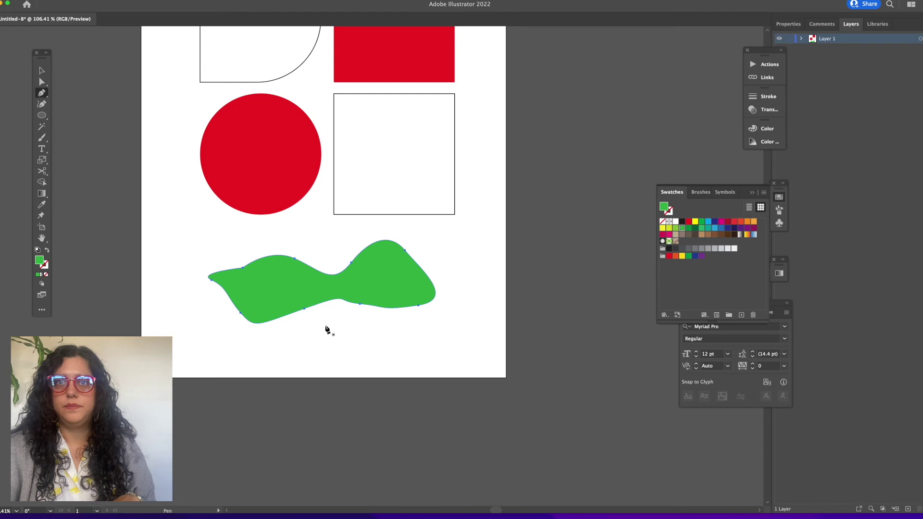
pyautogui.press('Delete')
# Step: Draw a closed, irregular six-sided green polygon with straight Pen segments below the red circle
pyautogui.click(230, 246)
pyautogui.click(283, 244)
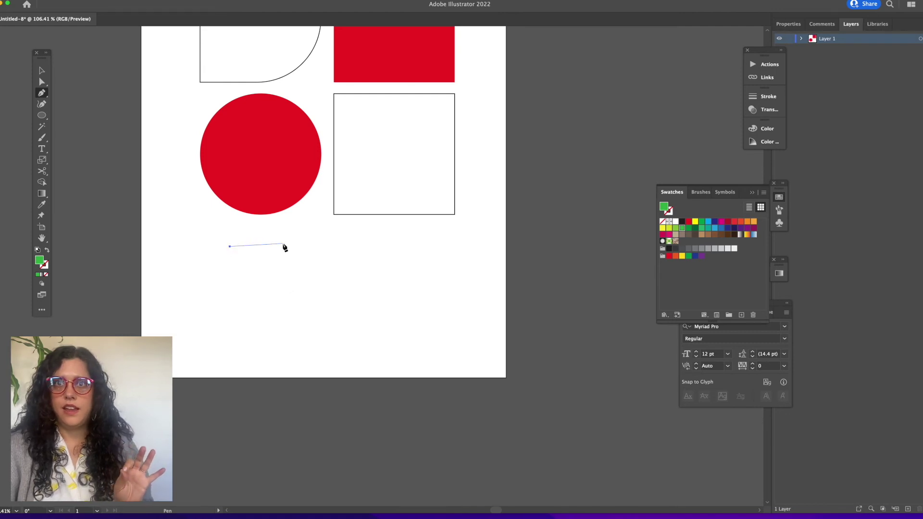
pyautogui.click(313, 288)
pyautogui.click(284, 297)
pyautogui.click(247, 291)
pyautogui.click(238, 272)
pyautogui.click(230, 247)
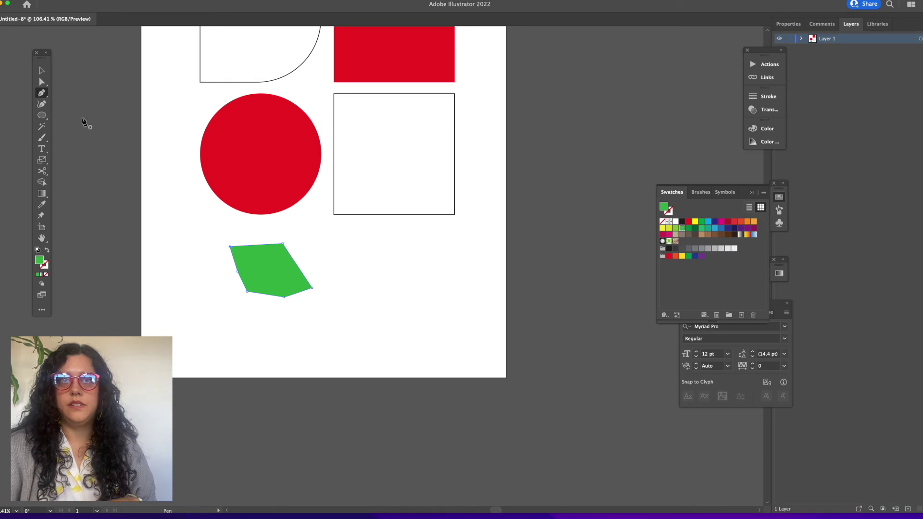
# Step: Draw a small four-sided green shape with a slanted top edge below the lower-right square using the Pen tool
pyautogui.press('super')
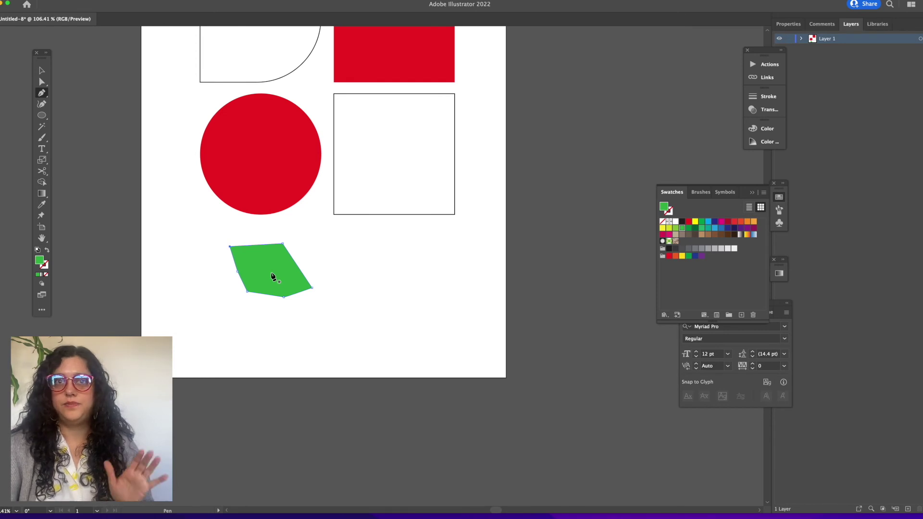
pyautogui.click(372, 261)
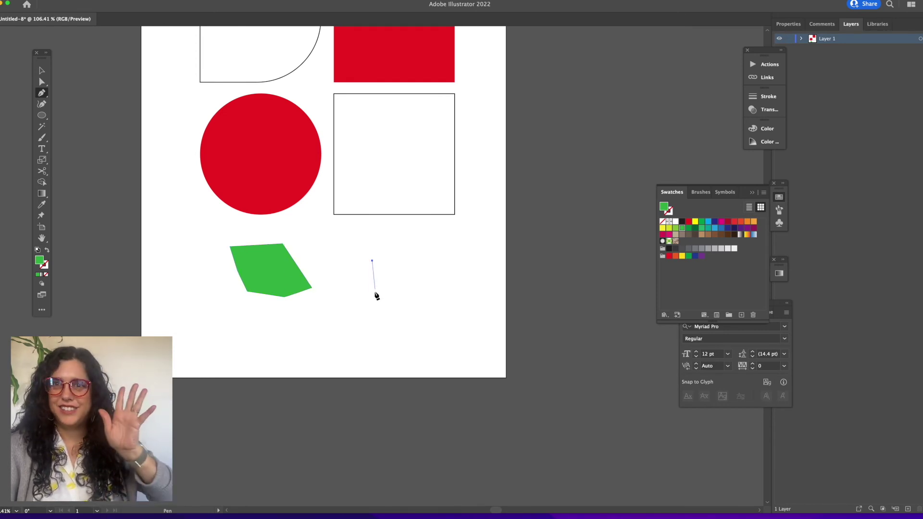
pyautogui.click(373, 292)
pyautogui.click(410, 293)
pyautogui.keyDown('shift'); pyautogui.click(418, 258); pyautogui.keyUp('shift')
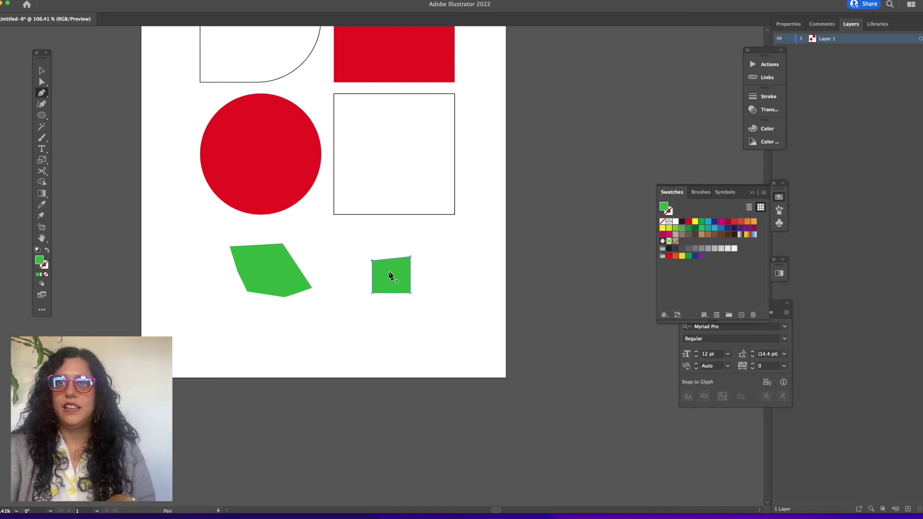
# Step: Draw a five-sided green shape beside the repositioned small four-sided one and place it just below the lower-right square
pyautogui.moveTo(391, 276); pyautogui.dragTo(358, 292)
pyautogui.click(408, 260)
pyautogui.click(407, 305)
pyautogui.click(448, 304)
pyautogui.click(453, 273)
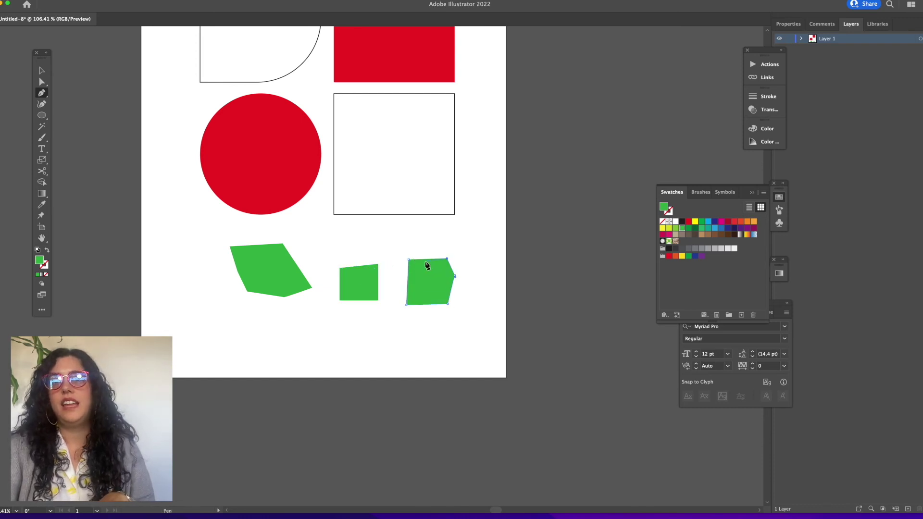
pyautogui.moveTo(433, 283); pyautogui.dragTo(449, 249)
# Step: Draw a slanted five-sided green shape with straight Pen segments below the other pentagon and shift it slightly up
pyautogui.click(396, 308)
pyautogui.click(386, 343)
pyautogui.click(429, 342)
pyautogui.click(453, 302)
pyautogui.click(438, 293)
pyautogui.click(397, 308)
pyautogui.moveTo(417, 319); pyautogui.dragTo(417, 308)
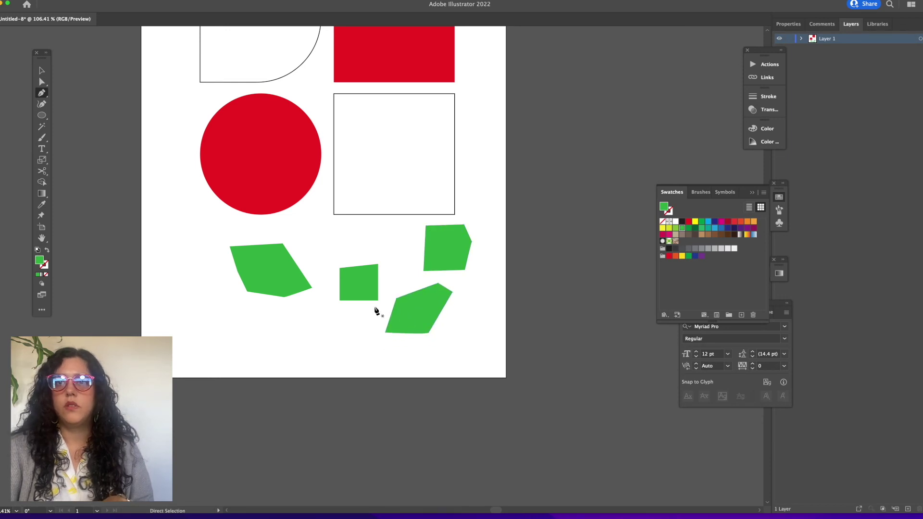
# Step: Activate the Magic Wand tool and browse the complete collection of available tools
pyautogui.click(42, 116)
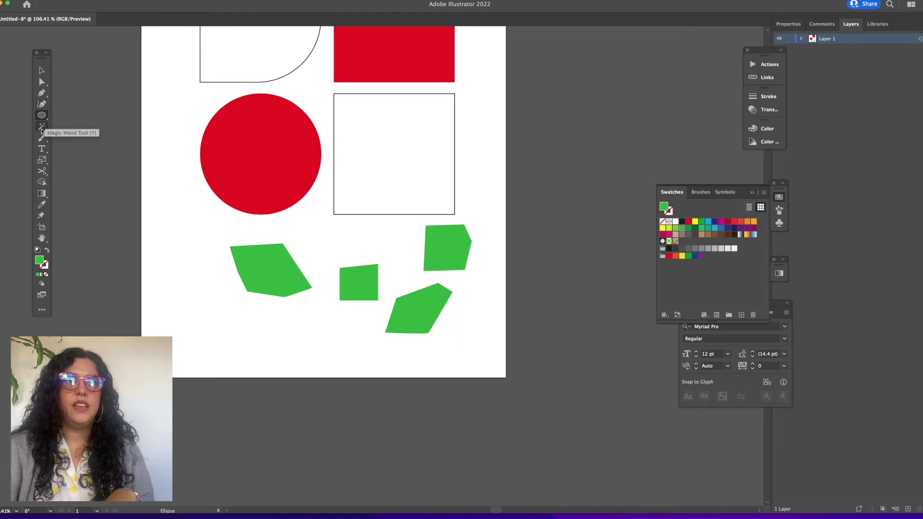
pyautogui.click(41, 129)
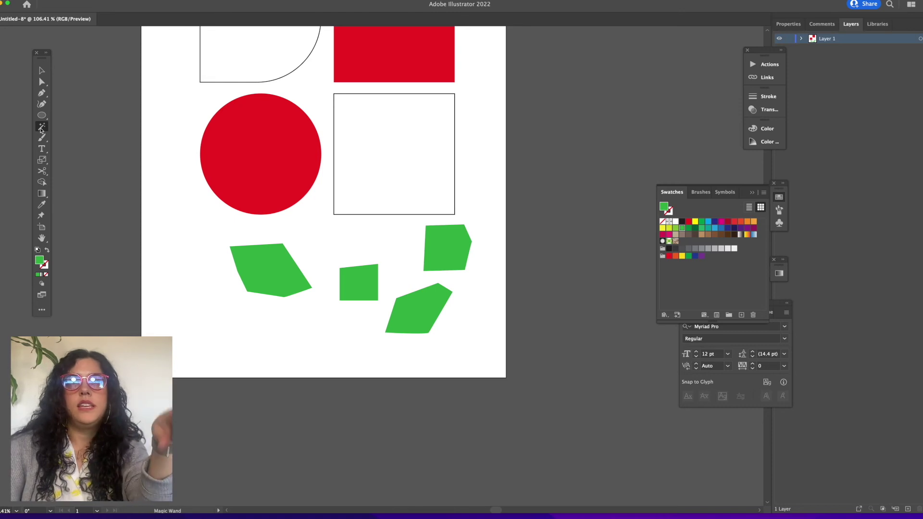
pyautogui.click(42, 312)
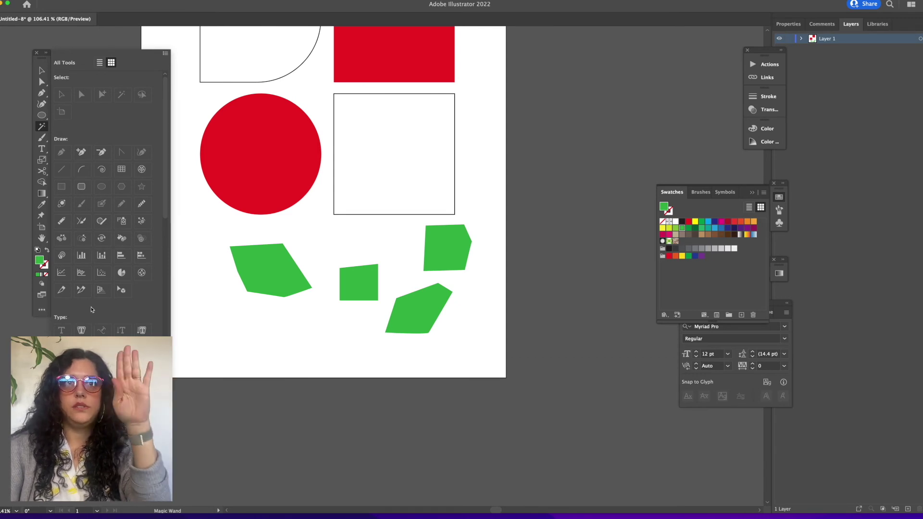
pyautogui.scroll(-10, 91, 310)
pyautogui.click(42, 310)
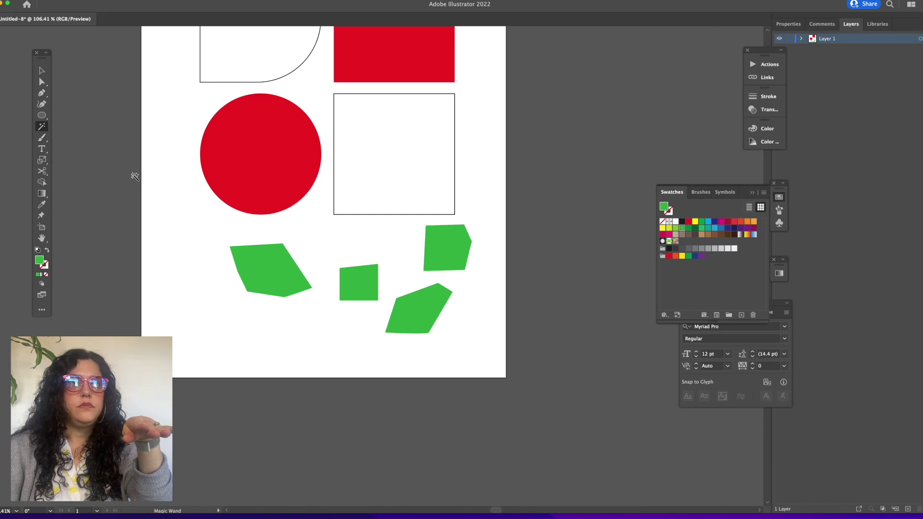
# Step: Select same-colored objects with the Magic Wand: the green shapes, the red shapes, the green ones again, and finally the white outlined shapes
pyautogui.click(278, 273)
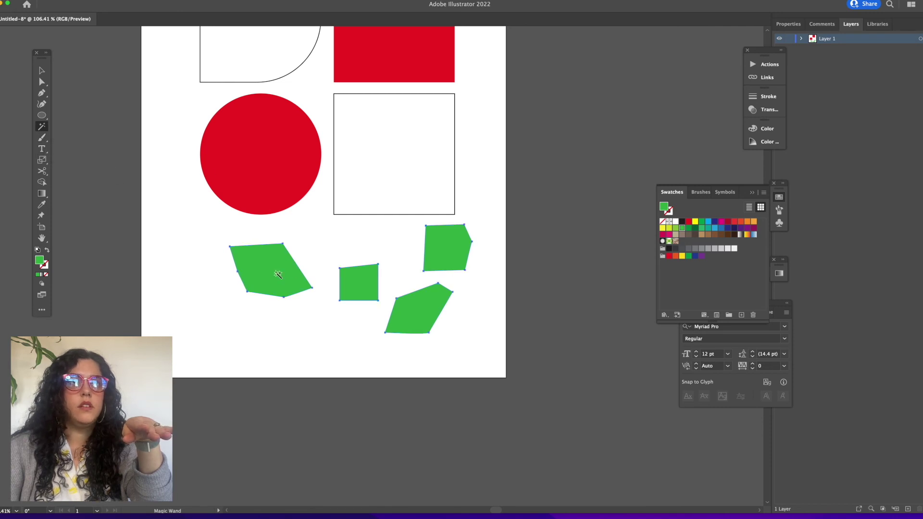
pyautogui.click(298, 174)
pyautogui.scroll(2, 303, 173)
pyautogui.scroll(4, 303, 173)
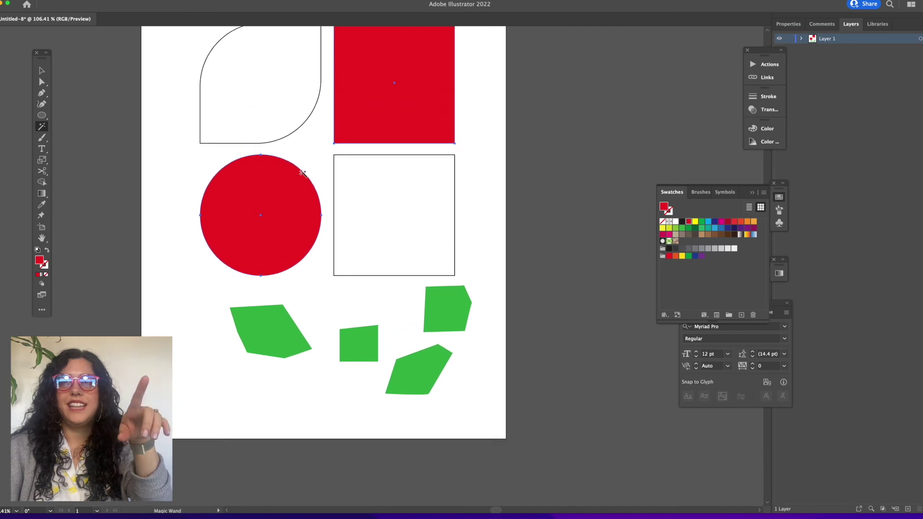
pyautogui.click(442, 328)
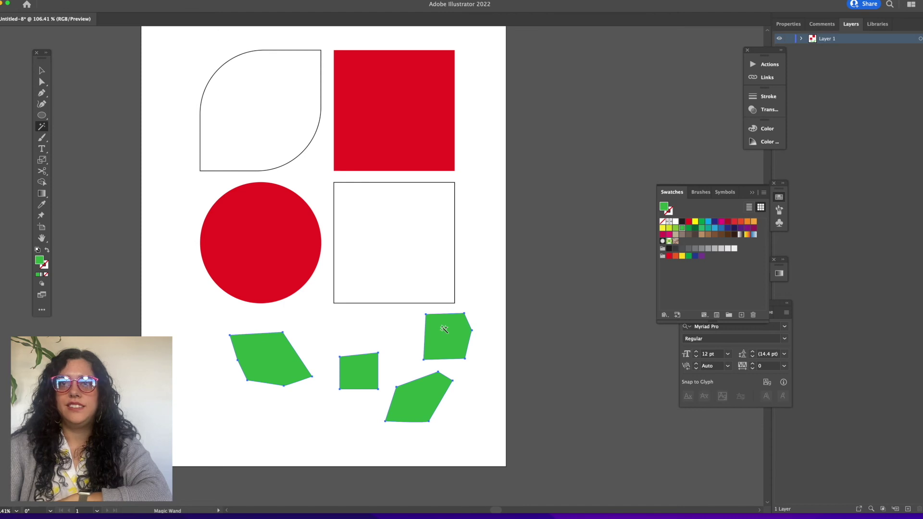
pyautogui.click(304, 261)
pyautogui.click(368, 243)
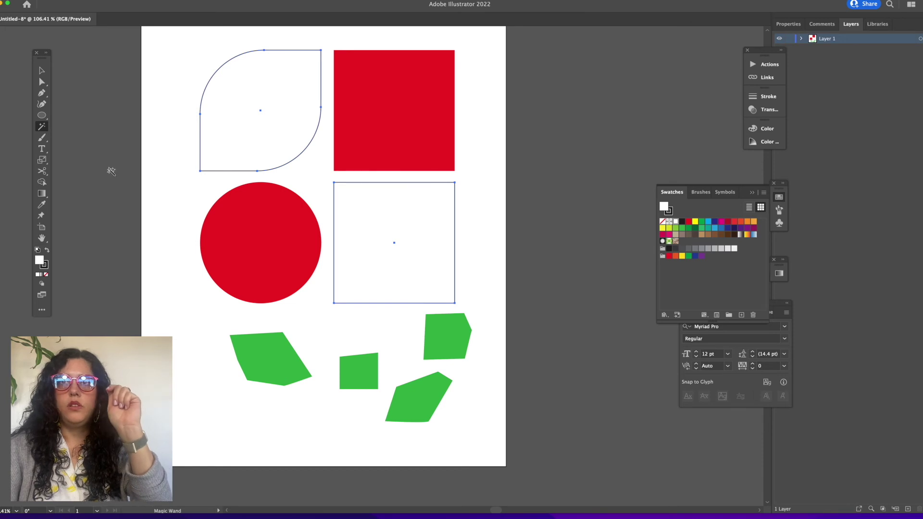
# Step: Try painting freehand black strokes across the shapes with the Paintbrush tool and undo them all
pyautogui.click(47, 136)
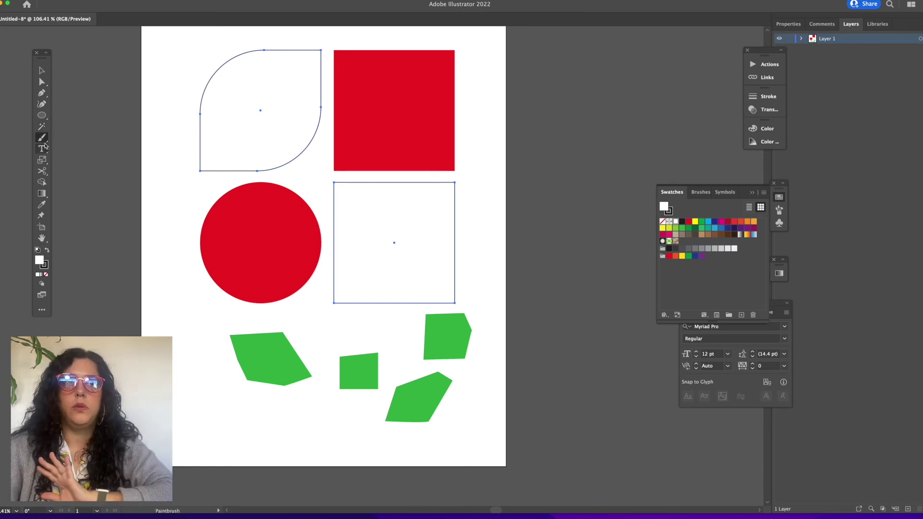
pyautogui.click(46, 142)
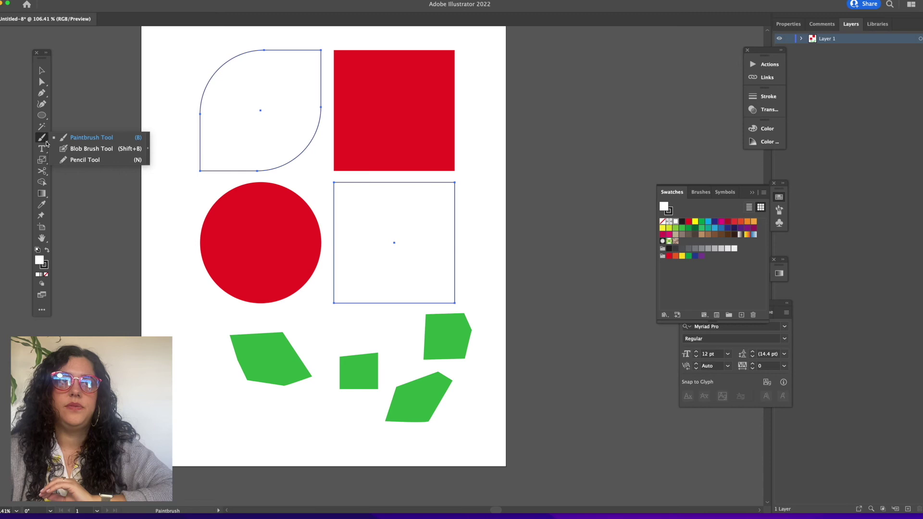
pyautogui.click(42, 141)
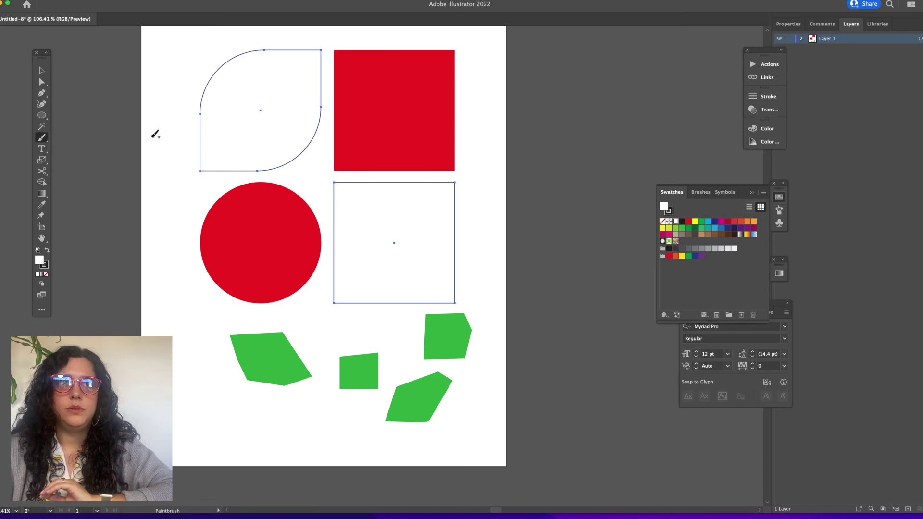
pyautogui.moveTo(79, 163)
pyautogui.mouseDown()
pyautogui.moveTo(128, 151)
pyautogui.moveTo(92, 208)
pyautogui.moveTo(162, 221)
pyautogui.moveTo(156, 258)
pyautogui.moveTo(184, 187)
pyautogui.moveTo(168, 143)
pyautogui.mouseUp()
pyautogui.moveTo(247, 136)
pyautogui.mouseDown()
pyautogui.moveTo(283, 185)
pyautogui.moveTo(317, 263)
pyautogui.mouseUp()
pyautogui.moveTo(400, 236)
pyautogui.mouseDown()
pyautogui.moveTo(410, 154)
pyautogui.moveTo(377, 85)
pyautogui.mouseUp()
pyautogui.moveTo(288, 85)
pyautogui.mouseDown()
pyautogui.moveTo(352, 120)
pyautogui.moveTo(313, 230)
pyautogui.mouseUp()
pyautogui.press('super+z')
pyautogui.press('super+z')
pyautogui.press('super+z')
pyautogui.press('super+z')
pyautogui.press('super+z')
pyautogui.press('super+z')
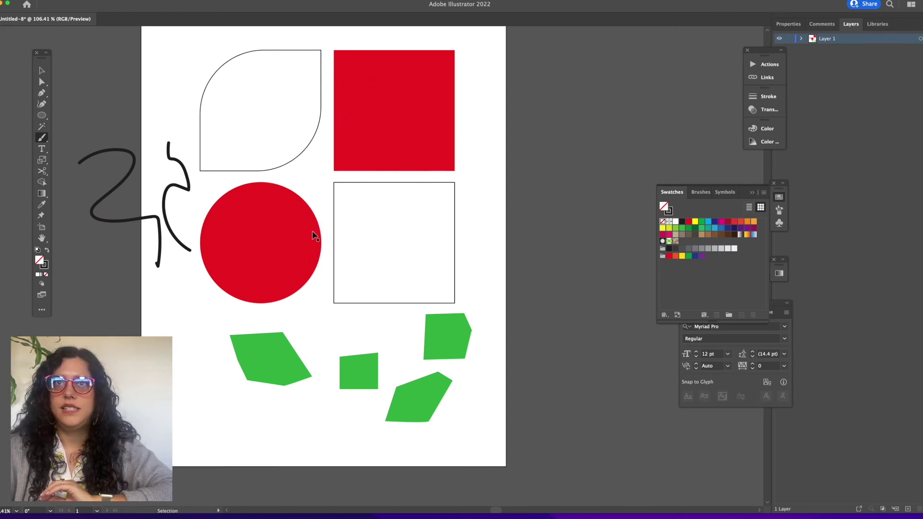
pyautogui.moveTo(176, 260)
pyautogui.mouseDown()
pyautogui.moveTo(422, 280)
pyautogui.moveTo(511, 270)
pyautogui.mouseUp()
pyautogui.press('super+z')
# Step: Try adding the text "aksdlfhaskdhfalkh" near the artboard's upper-left corner with the Type tool and delete it
pyautogui.click(41, 149)
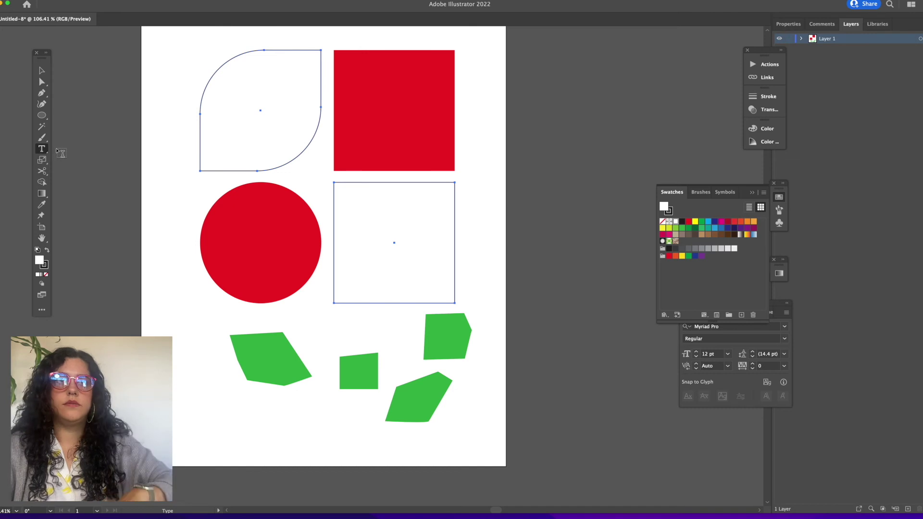
pyautogui.click(41, 70)
pyautogui.click(171, 56)
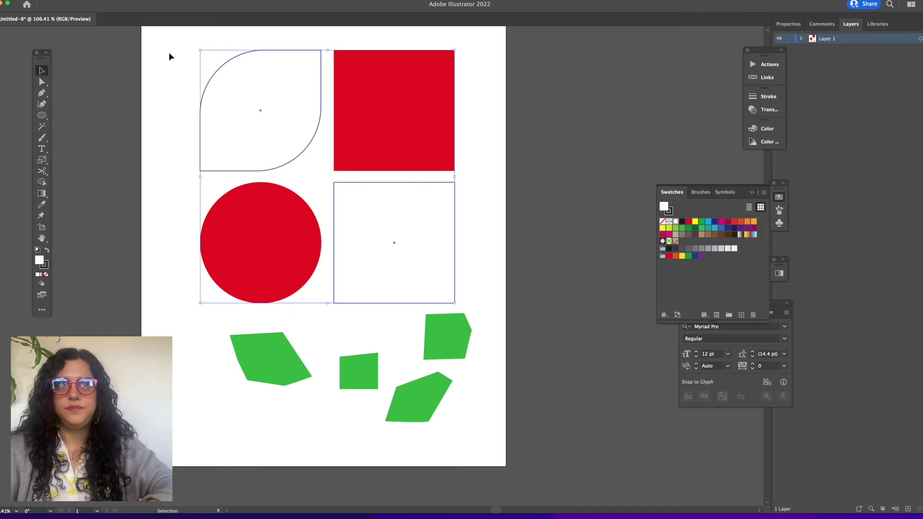
pyautogui.click(43, 150)
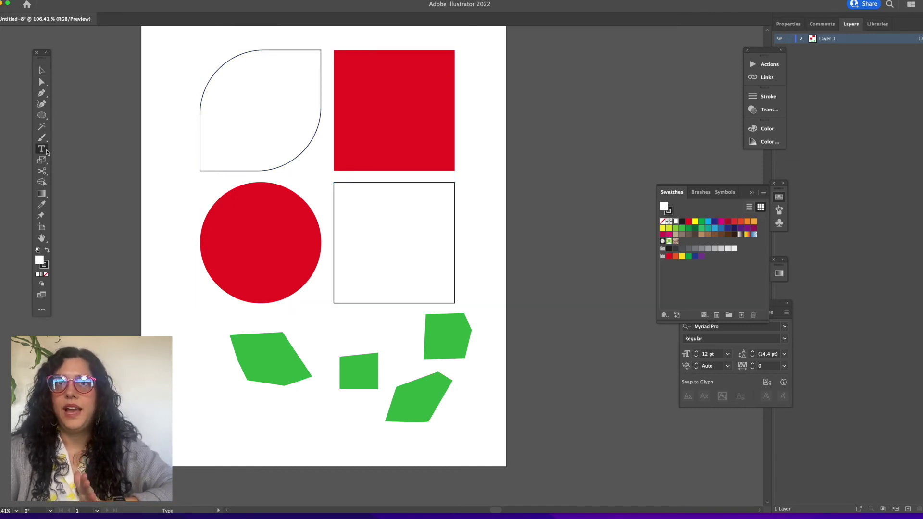
pyautogui.click(171, 55)
pyautogui.write('aksdlfhaskdhfalkh')
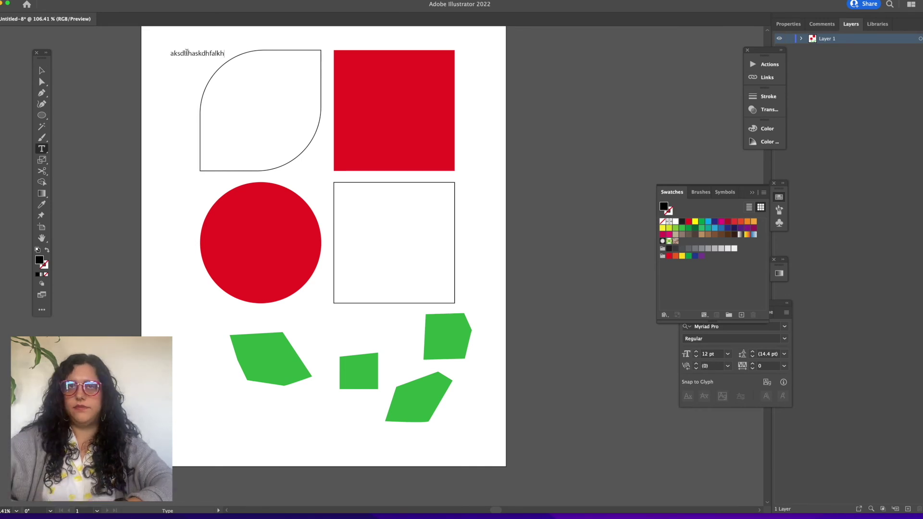
pyautogui.hotkey('ctrl', 'a')
pyautogui.press('BackSpace')
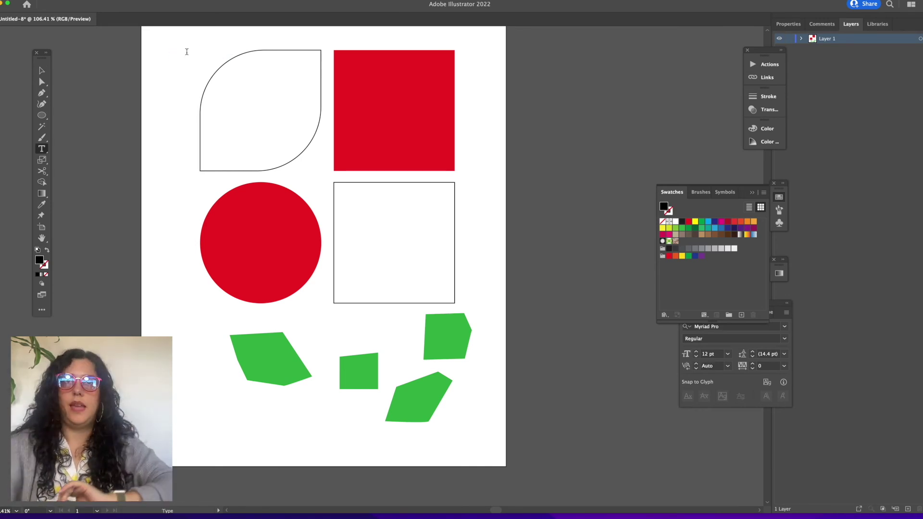
# Step: Try shrinking the leaf-shaped outline about its center with the Scale tool and restore its original size
pyautogui.click(42, 161)
pyautogui.click(42, 71)
pyautogui.click(278, 169)
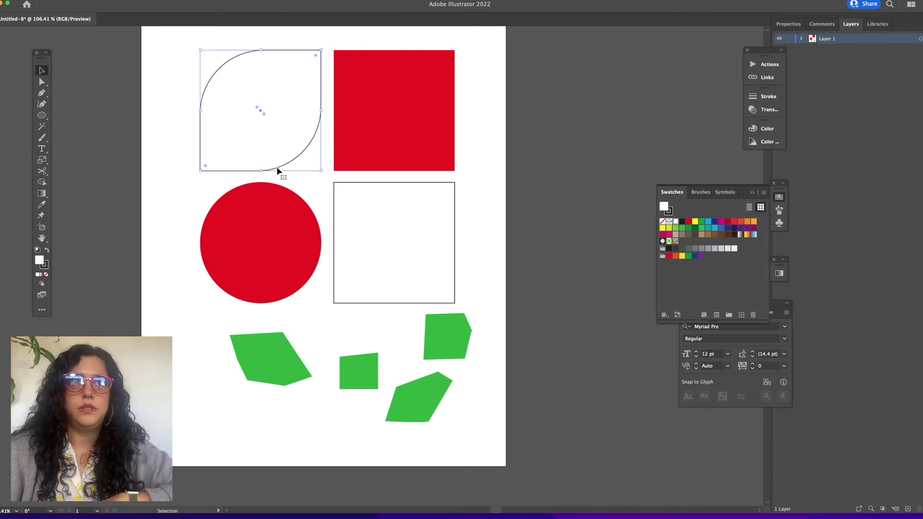
pyautogui.click(43, 164)
pyautogui.moveTo(296, 67); pyautogui.dragTo(238, 90)
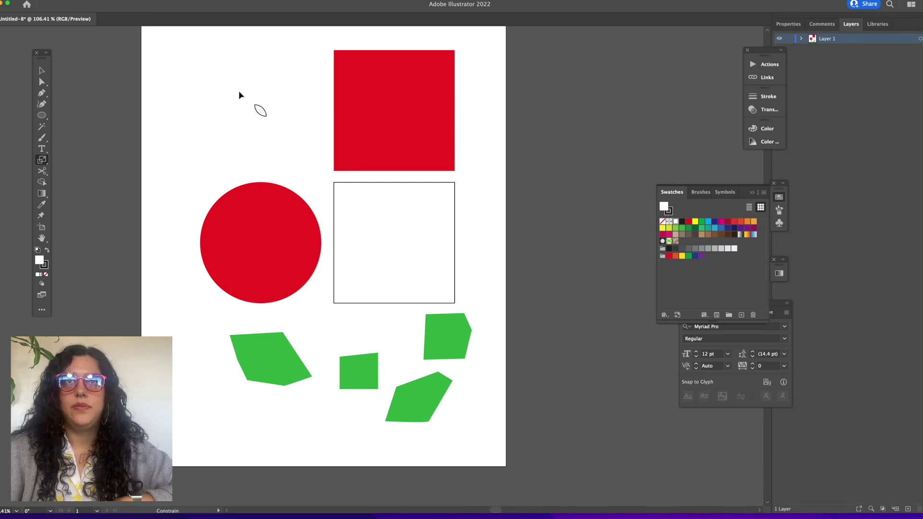
pyautogui.press('super+z')
pyautogui.press('super+z')
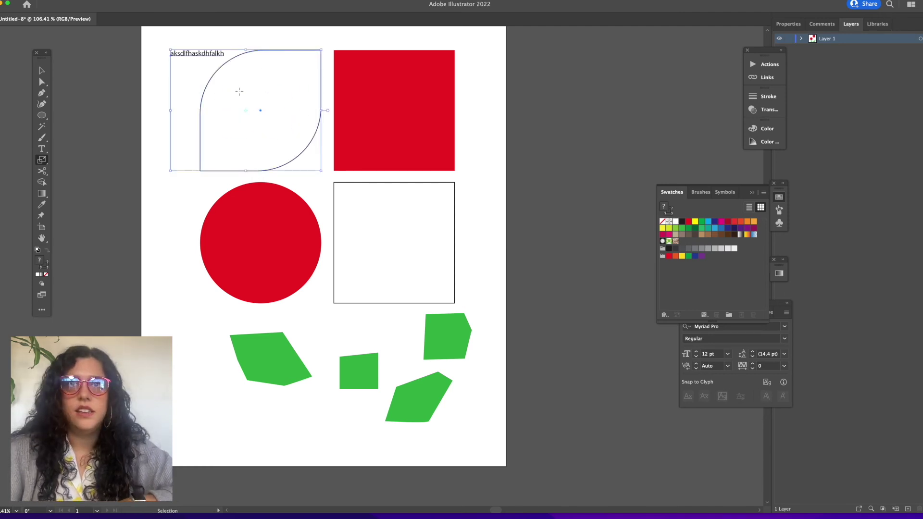
pyautogui.press('super+shift+z')
pyautogui.press('super+shift+z')
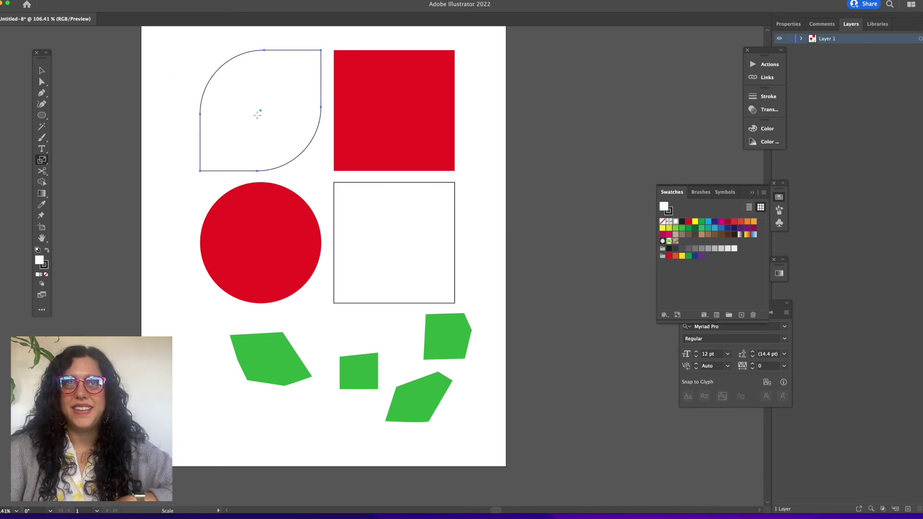
# Step: Try scaling the red square down with the Scale tool, undo it, and view the related transform tools
pyautogui.moveTo(332, 66)
pyautogui.mouseDown()
pyautogui.moveTo(309, 92)
pyautogui.moveTo(352, 50)
pyautogui.moveTo(331, 65)
pyautogui.mouseUp()
pyautogui.keyDown('super'); pyautogui.click(392, 69); pyautogui.keyUp('super')
pyautogui.moveTo(465, 69); pyautogui.dragTo(417, 140)
pyautogui.press('super+z')
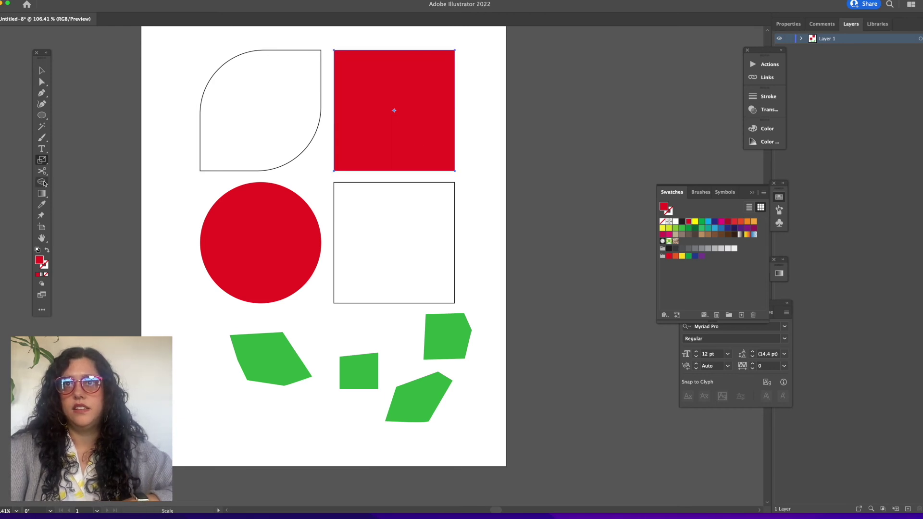
pyautogui.click(42, 161)
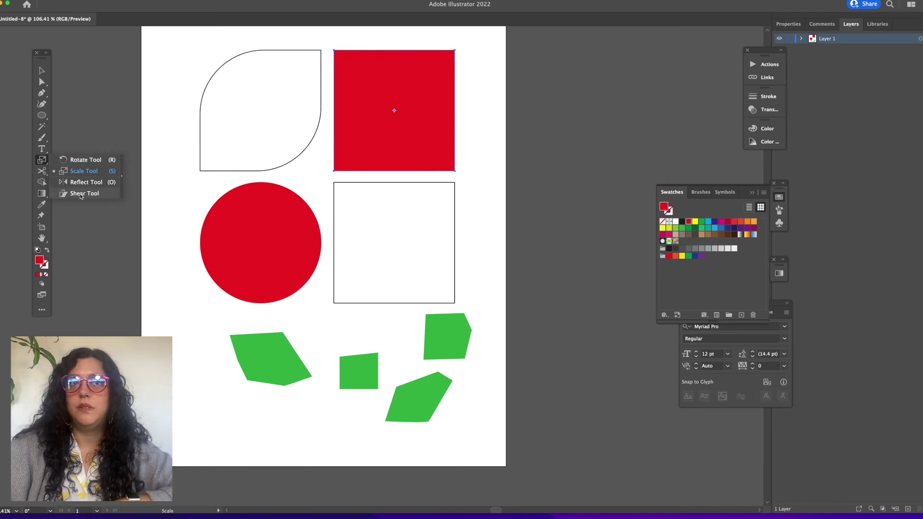
# Step: Draw an open zigzag path with straight Pen segments down the artboard to the right of the two squares
pyautogui.click(41, 171)
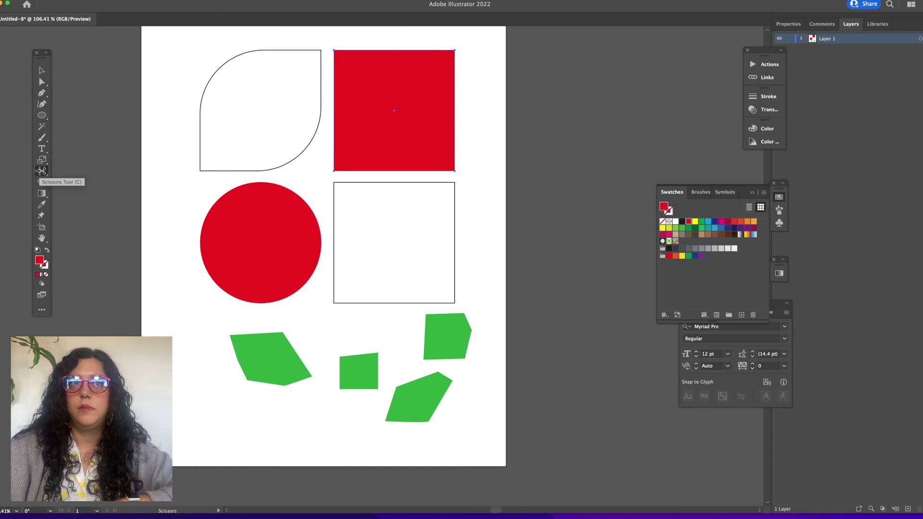
pyautogui.click(41, 92)
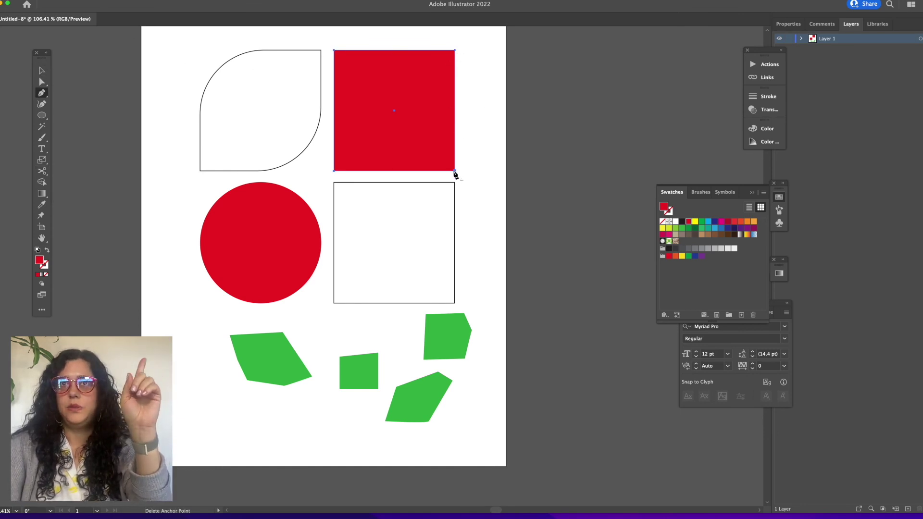
pyautogui.click(488, 111)
pyautogui.click(488, 147)
pyautogui.click(468, 157)
pyautogui.click(475, 201)
pyautogui.click(488, 247)
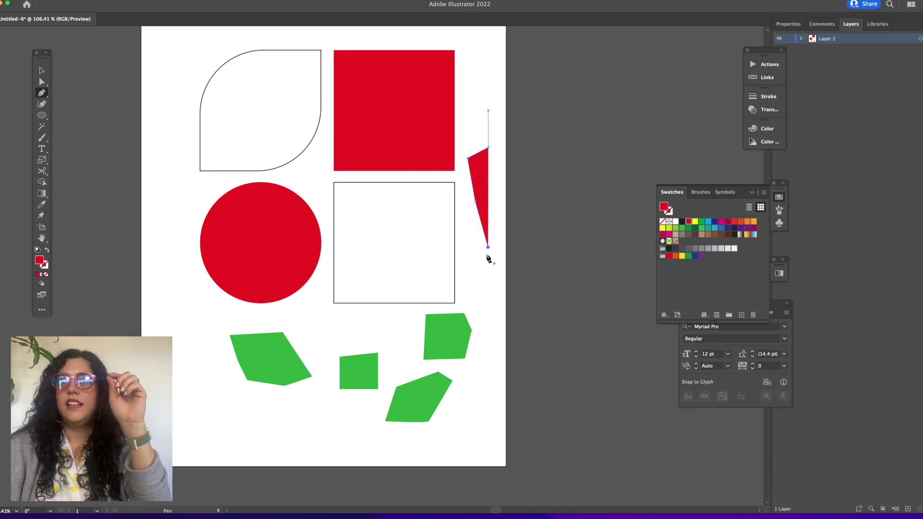
pyautogui.click(480, 272)
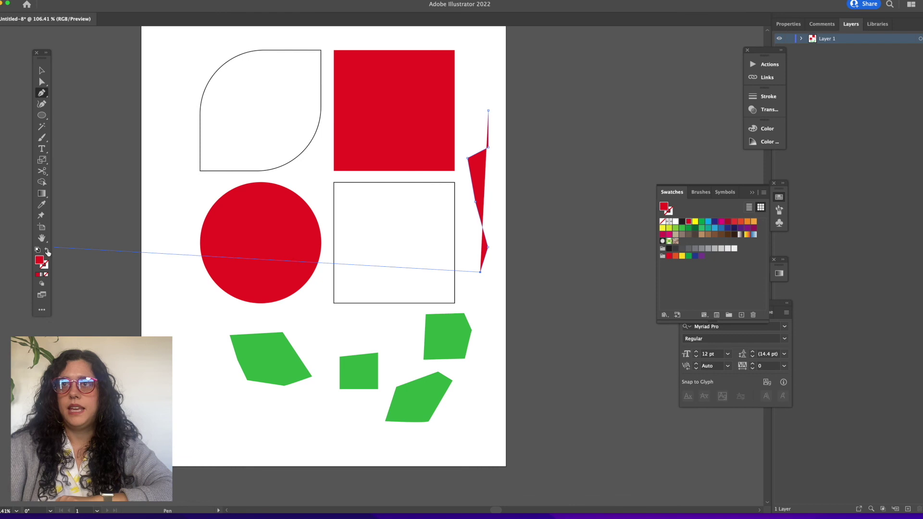
# Step: Swap the fill and stroke colors on the zigzag path and on the red circle
pyautogui.click(47, 250)
pyautogui.click(42, 70)
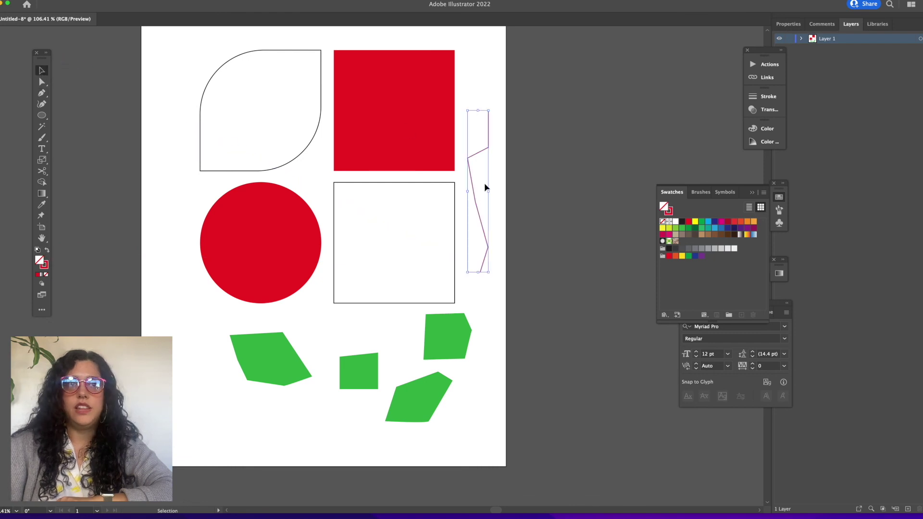
pyautogui.click(472, 297)
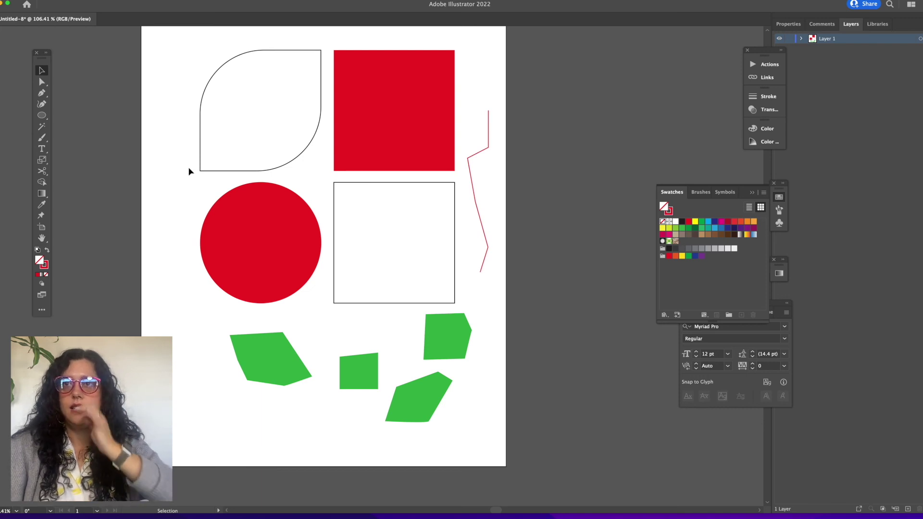
pyautogui.click(295, 237)
pyautogui.click(46, 250)
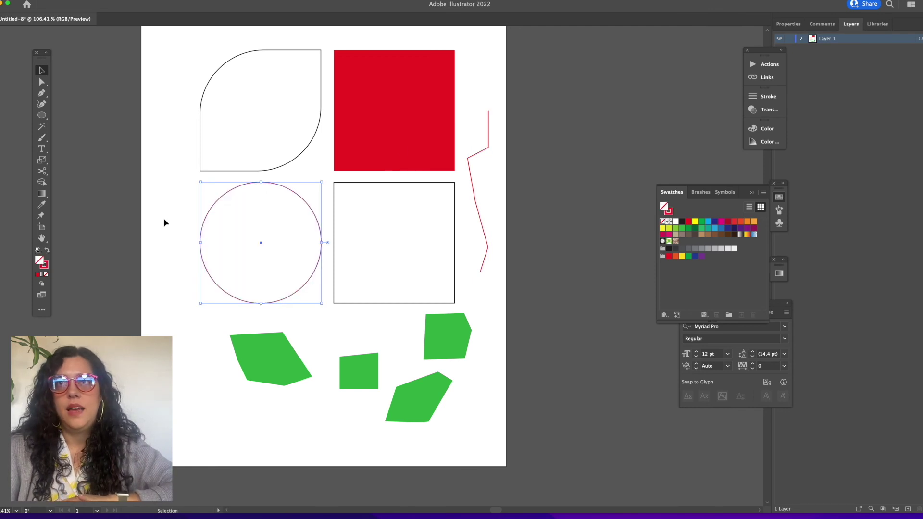
# Step: Cut the circle's outline with the Scissors tool at its upper-left and lower-right edges
pyautogui.click(42, 172)
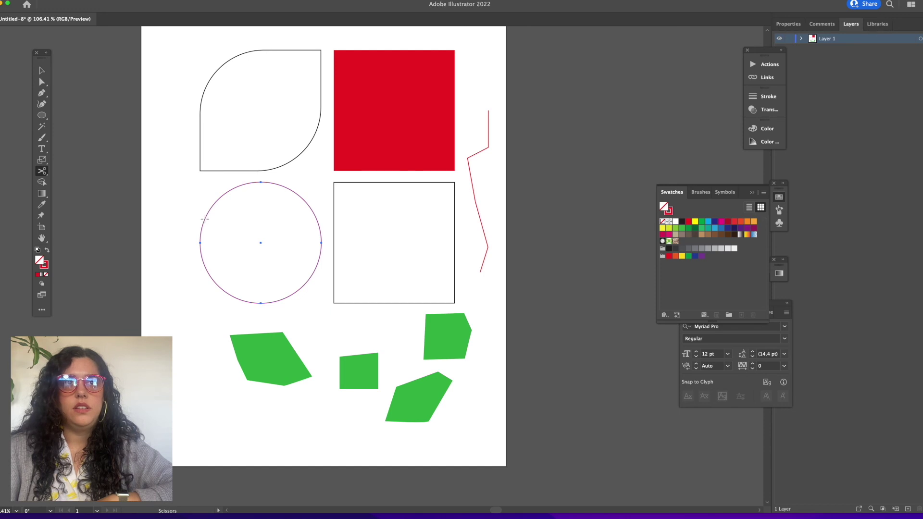
pyautogui.click(205, 219)
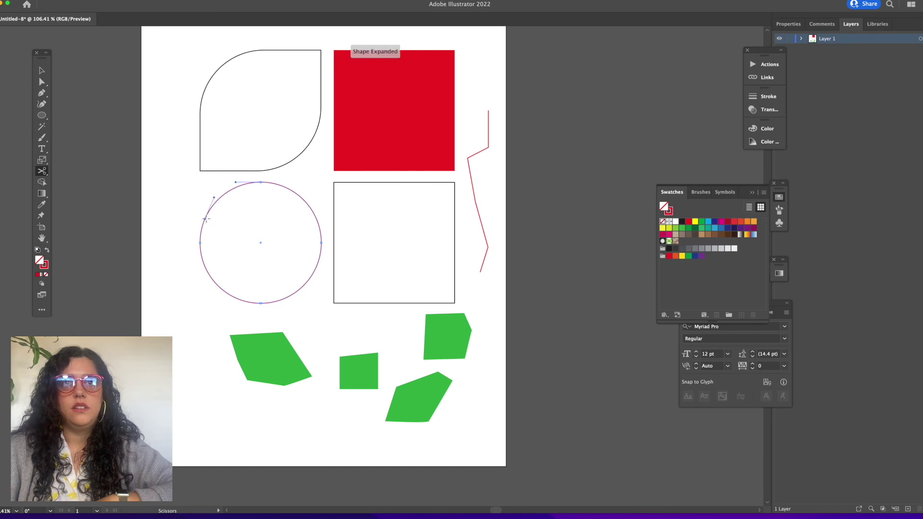
pyautogui.click(312, 275)
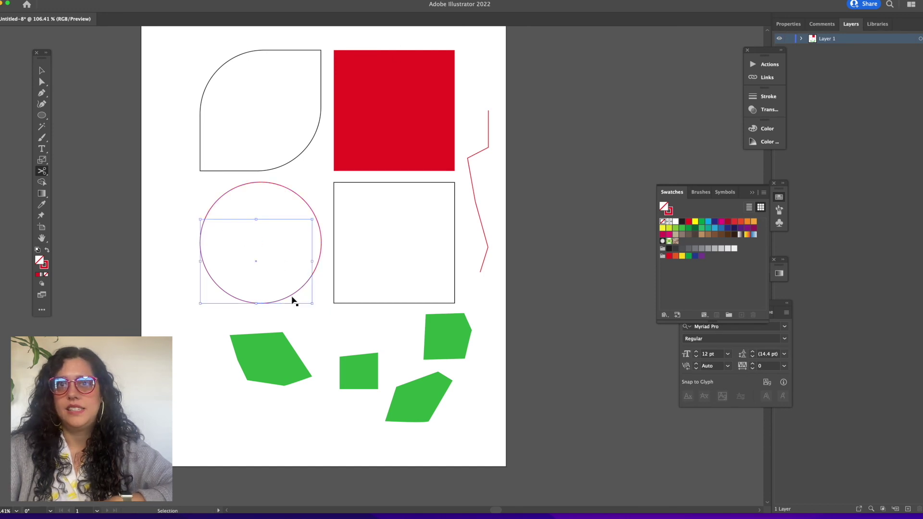
# Step: Move the circle's cut lower arc away from the rest and slice the red square diagonally with the Knife tool
pyautogui.moveTo(289, 301); pyautogui.dragTo(295, 310)
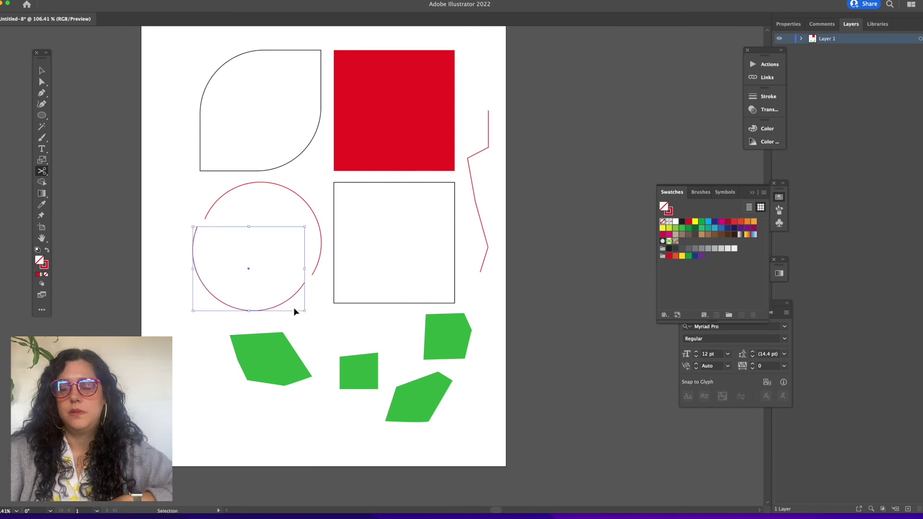
pyautogui.click(41, 171)
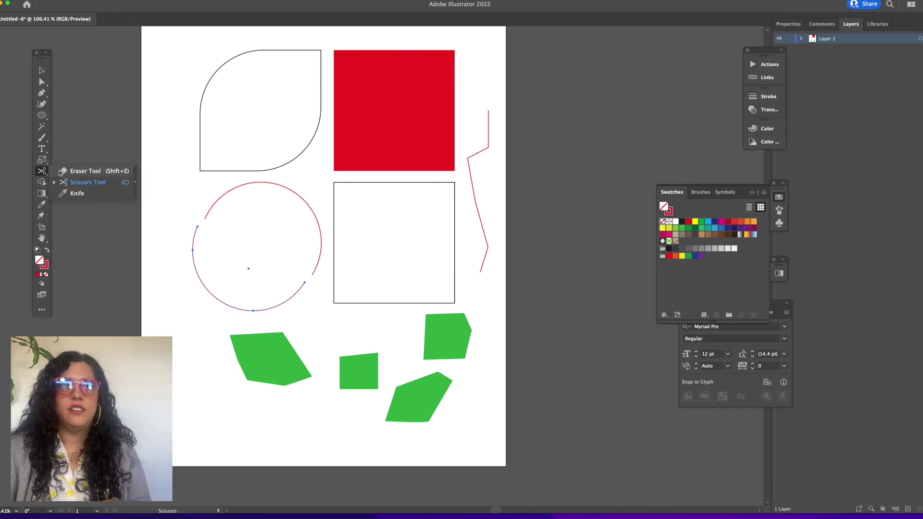
pyautogui.click(77, 193)
pyautogui.keyDown('super'); pyautogui.click(367, 138); pyautogui.keyUp('super')
pyautogui.moveTo(320, 165); pyautogui.dragTo(507, 71)
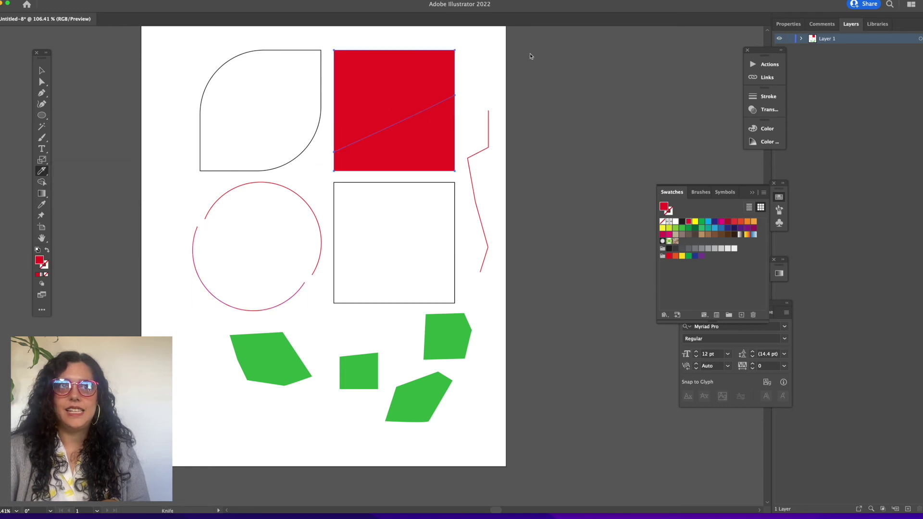
# Step: Move the green shapes below the circle together so that all four overlap in one cluster
pyautogui.click(42, 182)
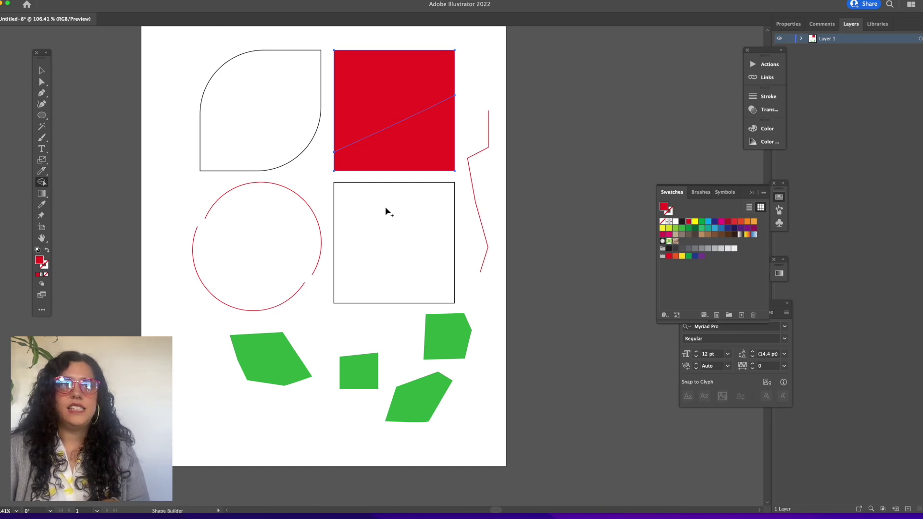
pyautogui.scroll(-3, 273, 246)
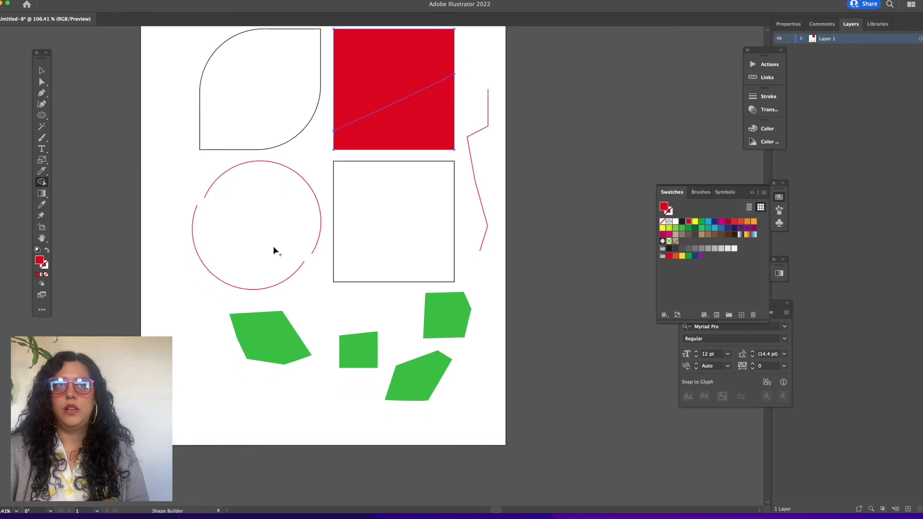
pyautogui.moveTo(364, 309); pyautogui.dragTo(313, 310)
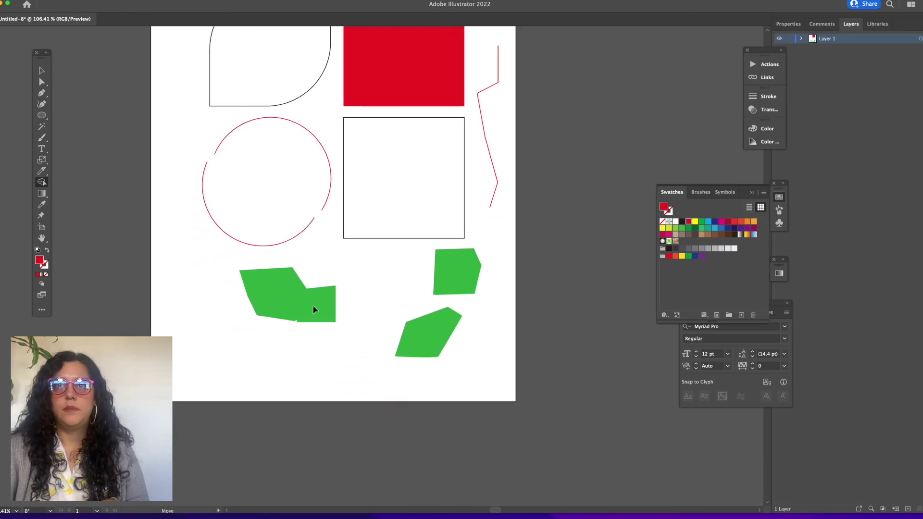
pyautogui.moveTo(416, 330); pyautogui.dragTo(333, 275)
pyautogui.moveTo(435, 276); pyautogui.dragTo(332, 330)
# Step: Select the four overlapping green shapes and use Shape Builder to turn the upper-left and upper-right regions into separate red shapes
pyautogui.hotkey('shift', 'm')
pyautogui.scroll(3, 387, 315)
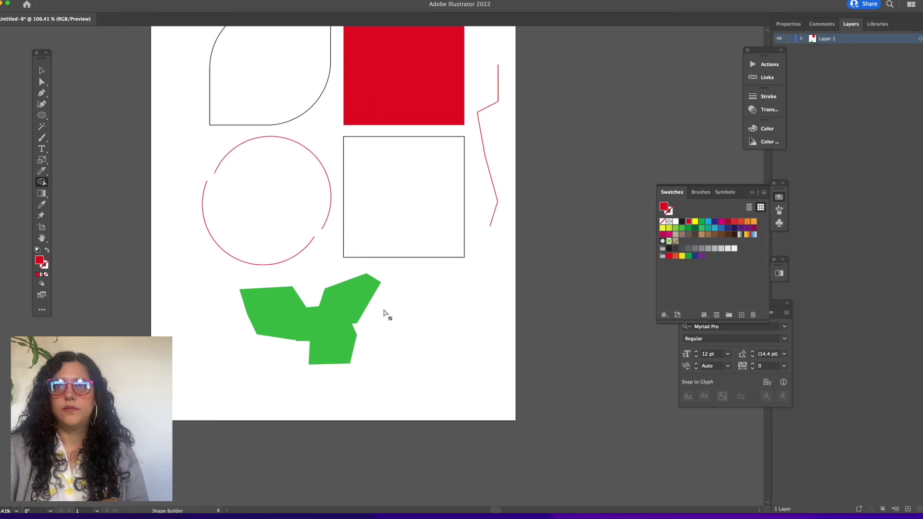
pyautogui.press('super')
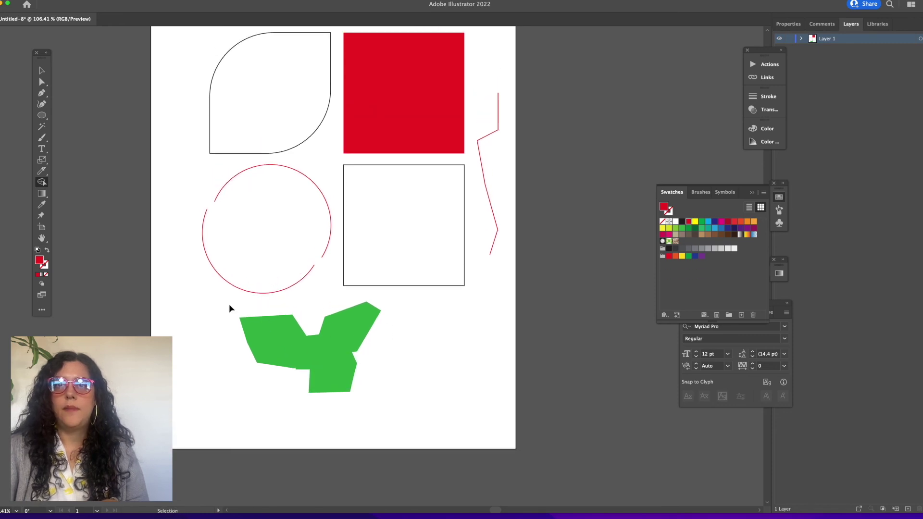
pyautogui.moveTo(229, 308); pyautogui.dragTo(416, 412)
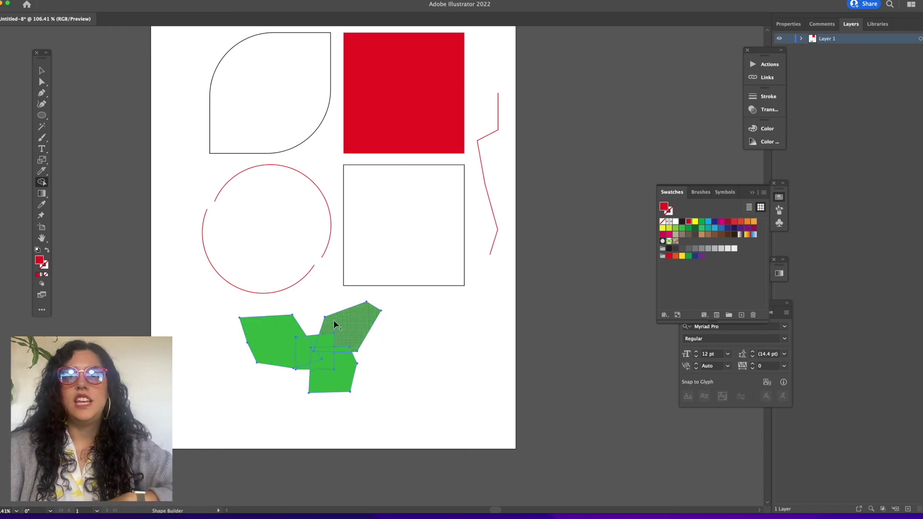
pyautogui.moveTo(278, 331); pyautogui.dragTo(308, 346)
pyautogui.click(337, 341)
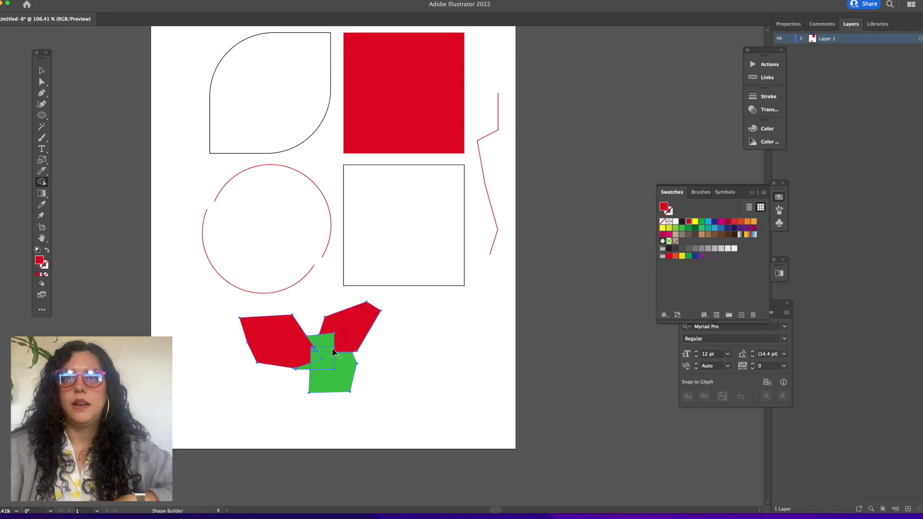
# Step: Switch to the Gradient tool and show the gradient settings in place of the swatches
pyautogui.click(42, 193)
pyautogui.click(67, 196)
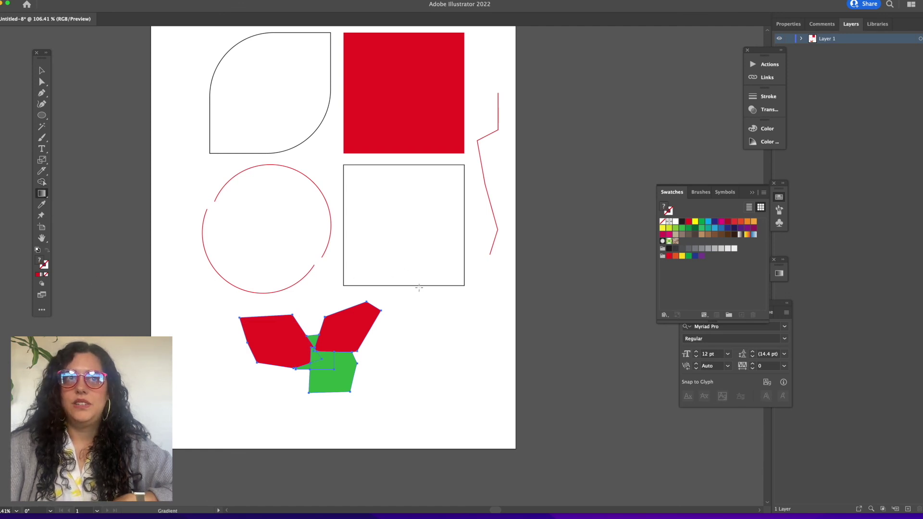
pyautogui.scroll(-2, 423, 326)
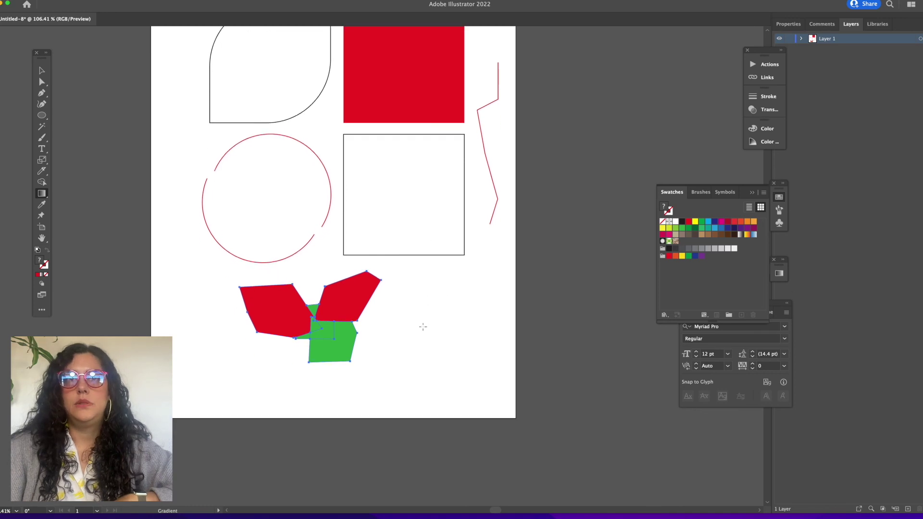
pyautogui.scroll(-5, 422, 326)
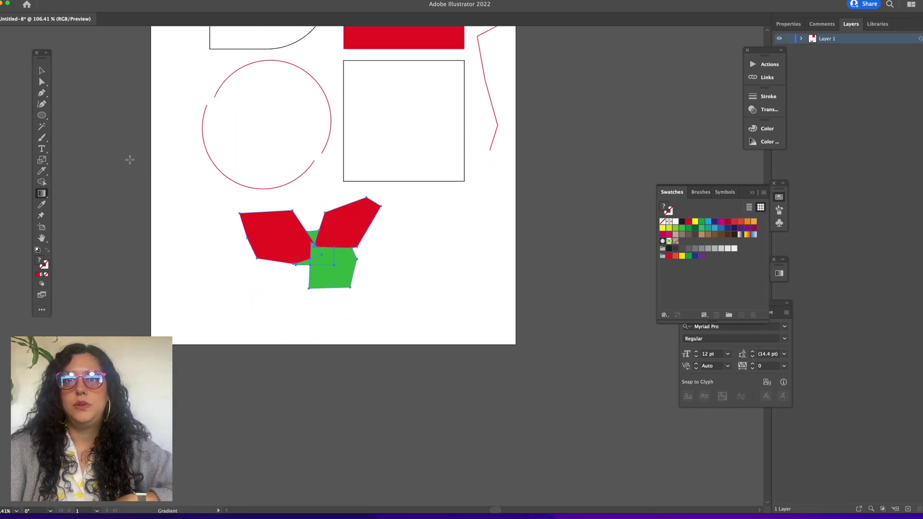
pyautogui.click(753, 193)
pyautogui.click(779, 274)
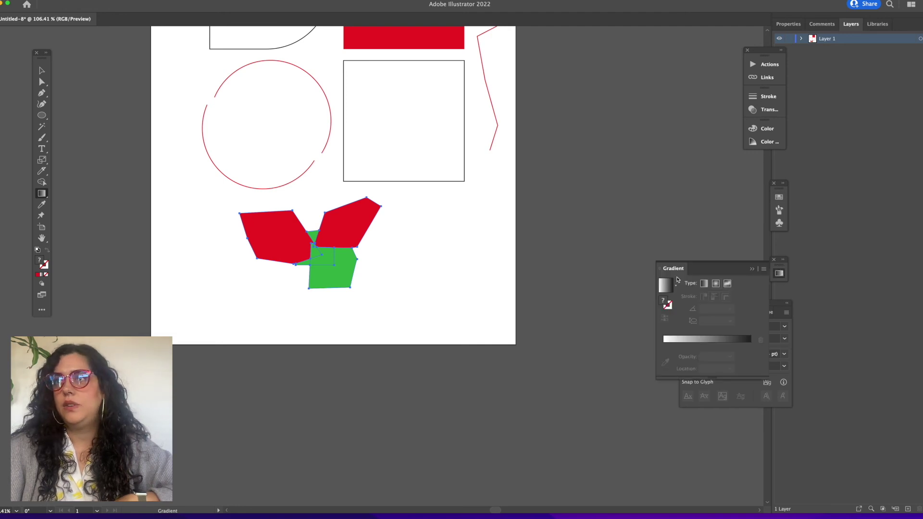
# Step: Fill the lower slice of the red square with the white-to-black linear gradient
pyautogui.press('v')
pyautogui.click(411, 250)
pyautogui.scroll(3, 411, 249)
pyautogui.hscroll(2, 410, 250)
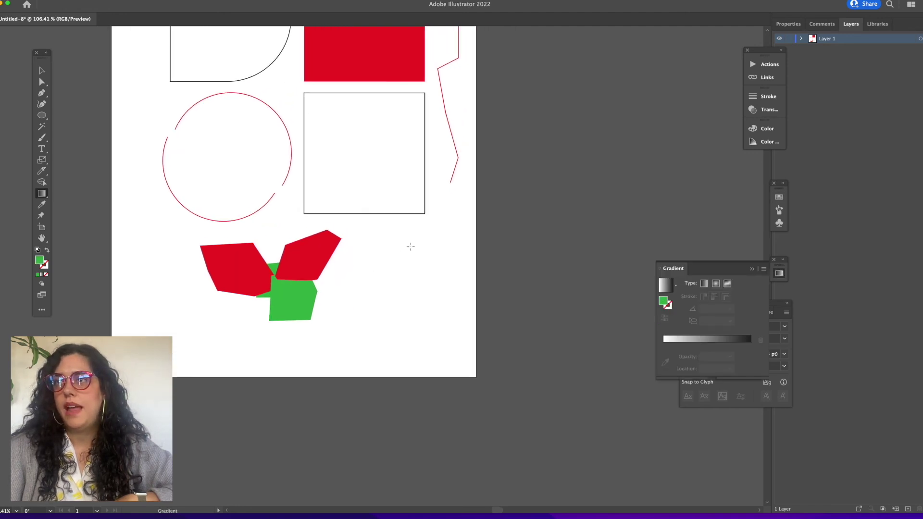
pyautogui.click(376, 84)
pyautogui.press('g')
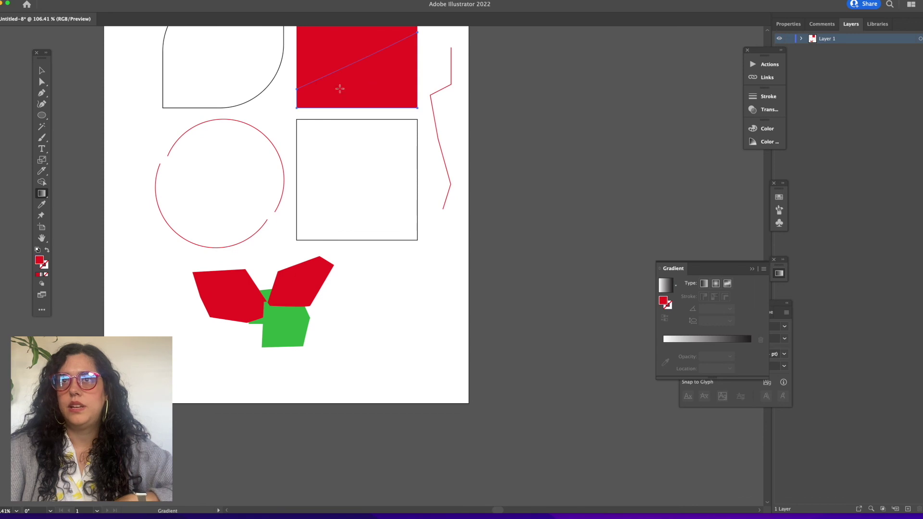
pyautogui.click(702, 339)
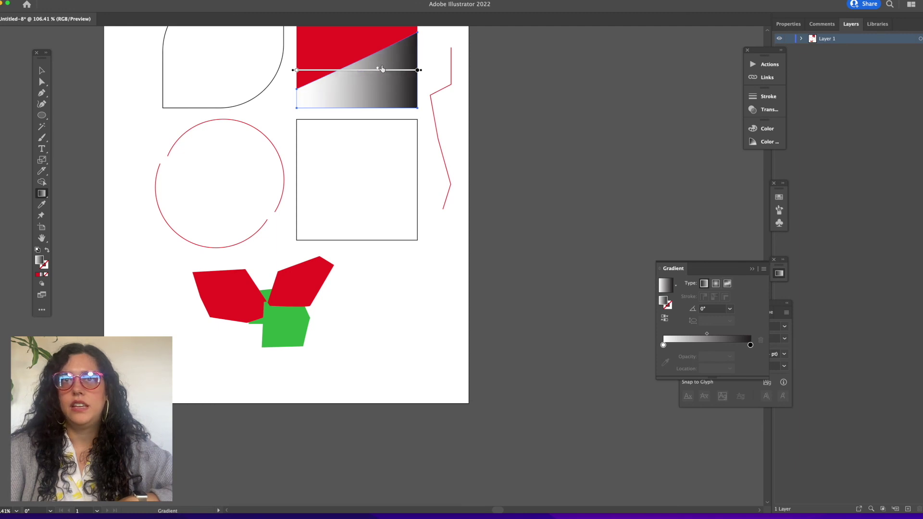
# Step: Try the Eyedropper on the cluster's left red shape, sampling the square's gradient and restoring the red from the neighboring shape
pyautogui.click(42, 205)
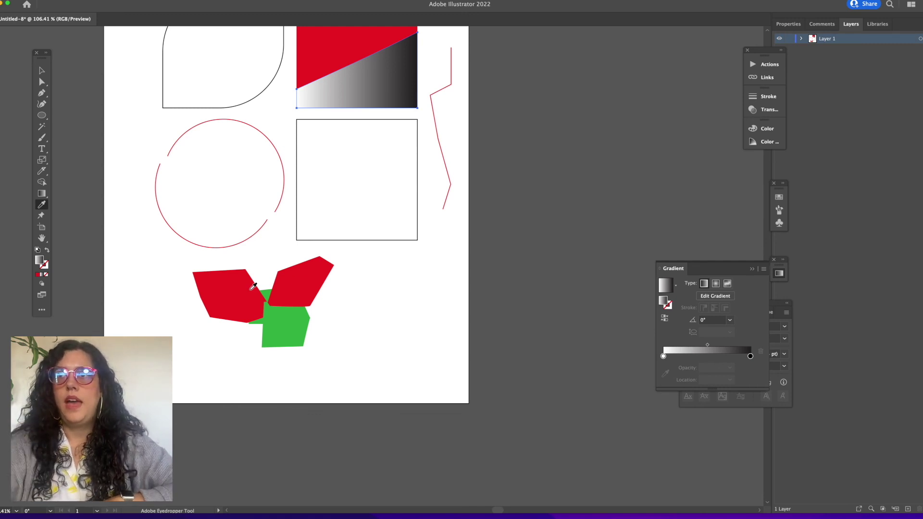
pyautogui.press('super')
pyautogui.keyDown('super'); pyautogui.click(247, 299); pyautogui.keyUp('super')
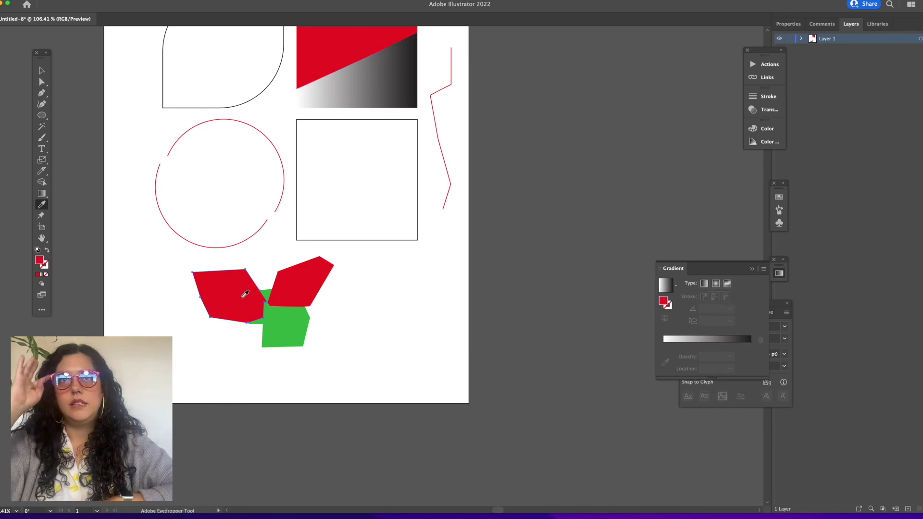
pyautogui.click(289, 314)
pyautogui.click(304, 278)
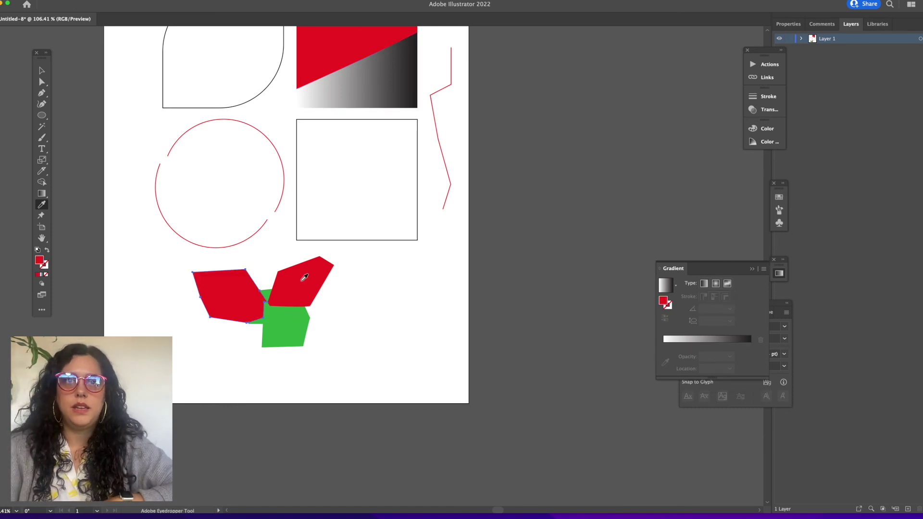
pyautogui.click(403, 70)
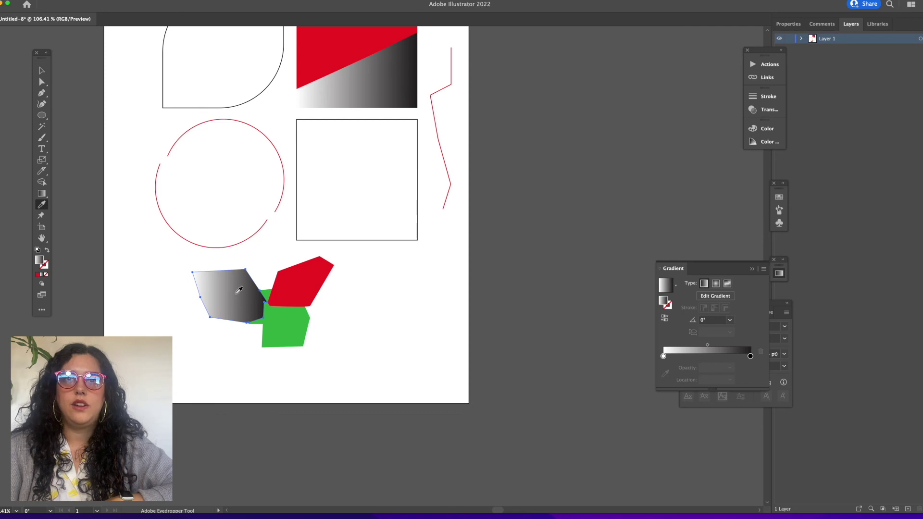
pyautogui.click(313, 271)
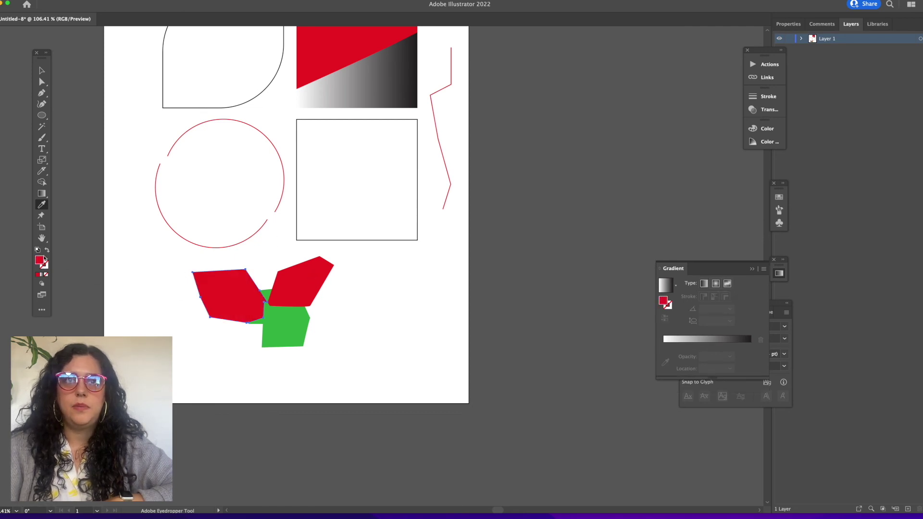
# Step: Warp the cluster's upper-right red shape with Puppet Warp, adding a pin on its upper edge and repositioning pins
pyautogui.click(41, 217)
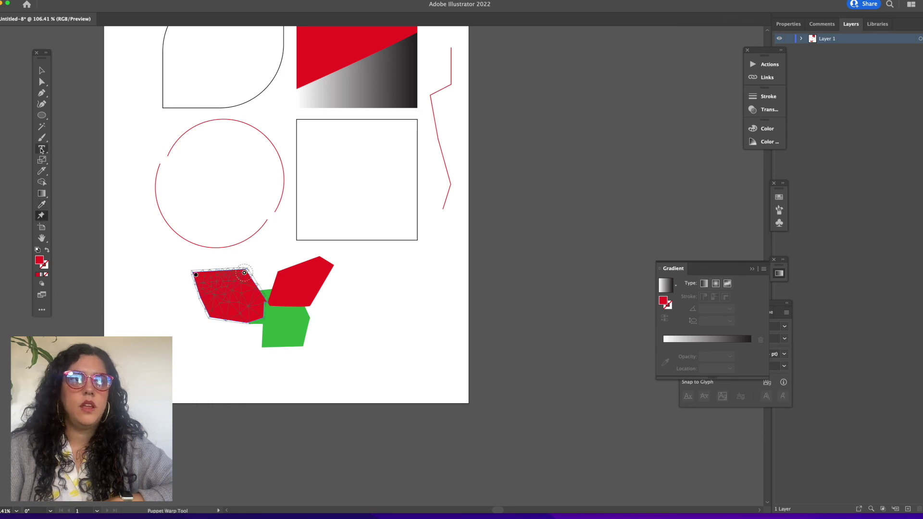
pyautogui.click(313, 281)
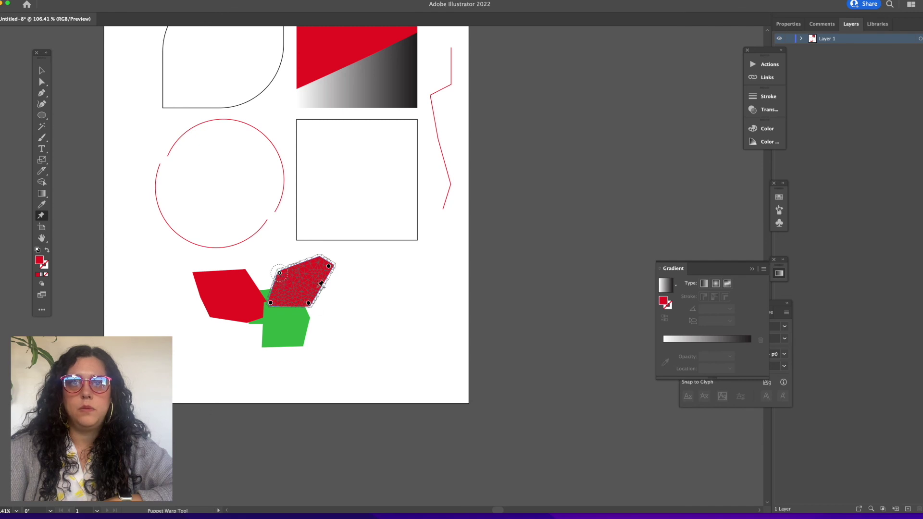
pyautogui.click(306, 267)
pyautogui.moveTo(306, 268); pyautogui.dragTo(344, 271)
pyautogui.moveTo(299, 294); pyautogui.dragTo(285, 271)
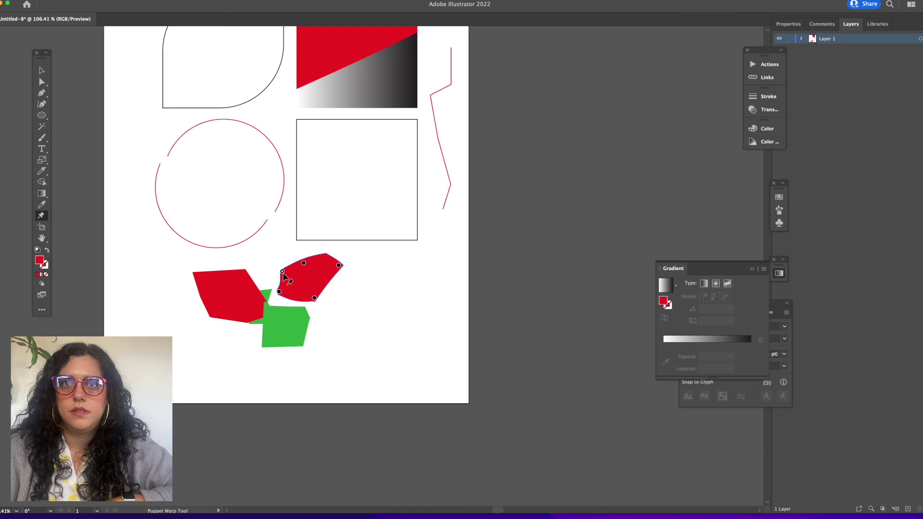
pyautogui.click(316, 302)
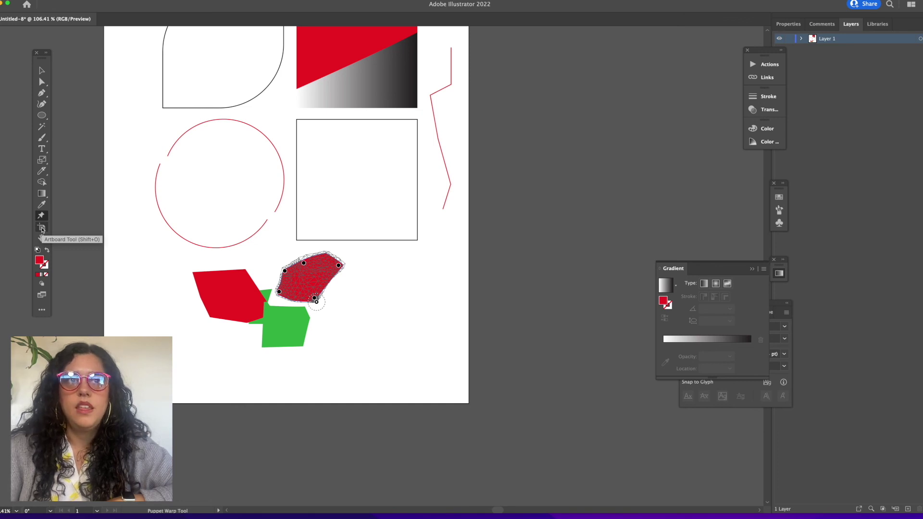
# Step: Examine the artboard's properties using the Artboard tool, and view the tools grouped with the Hand tool
pyautogui.click(42, 228)
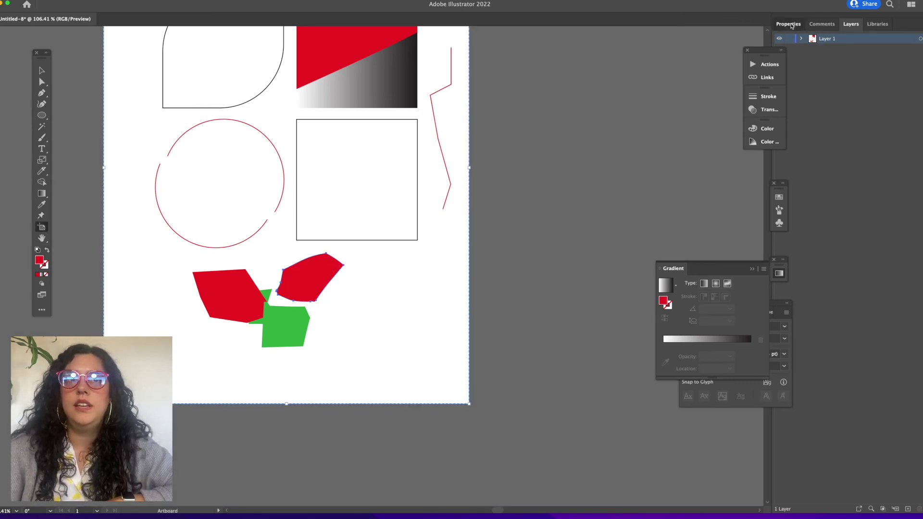
pyautogui.click(792, 25)
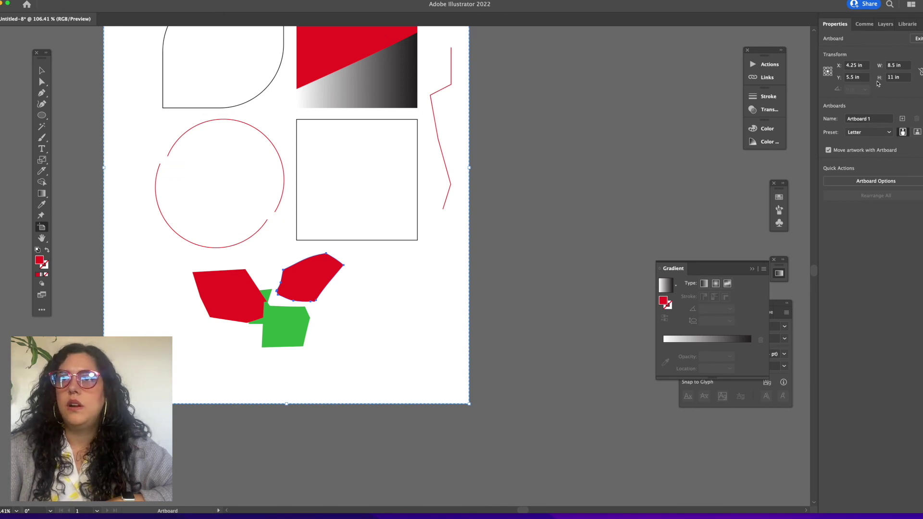
pyautogui.click(42, 239)
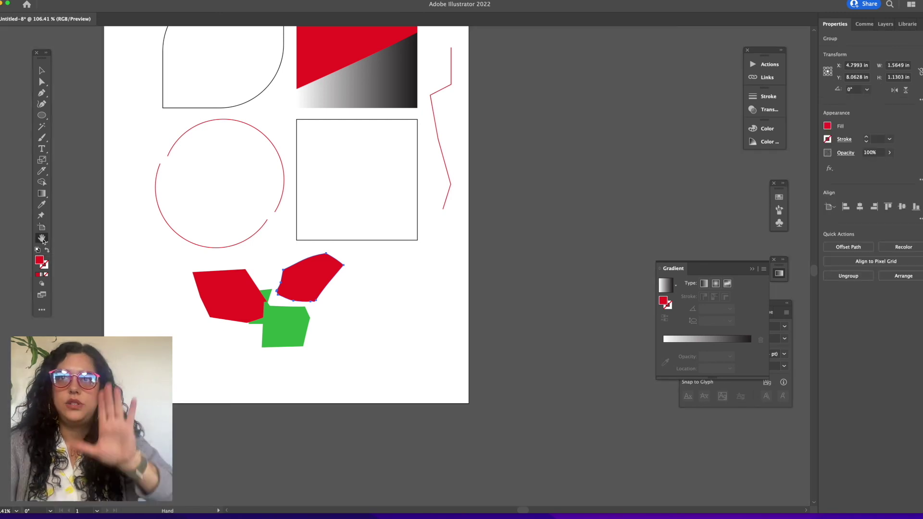
pyautogui.click(46, 242)
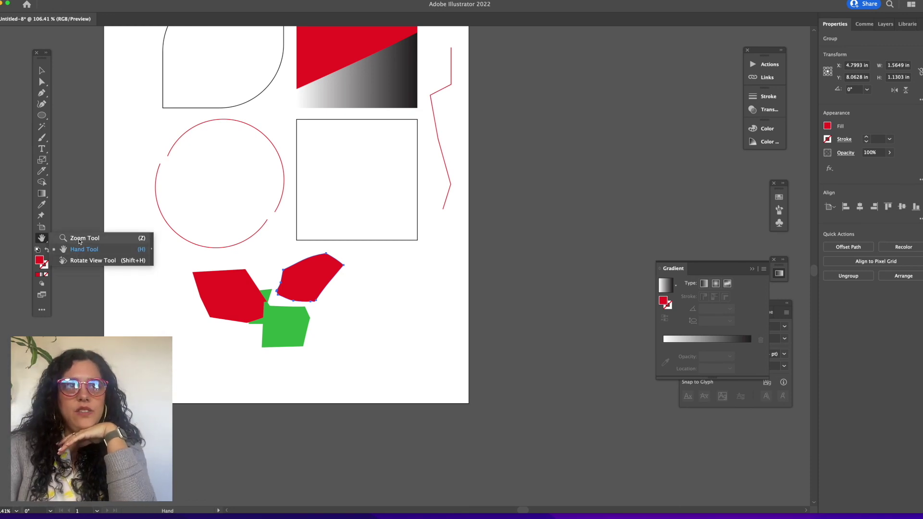
pyautogui.click(40, 239)
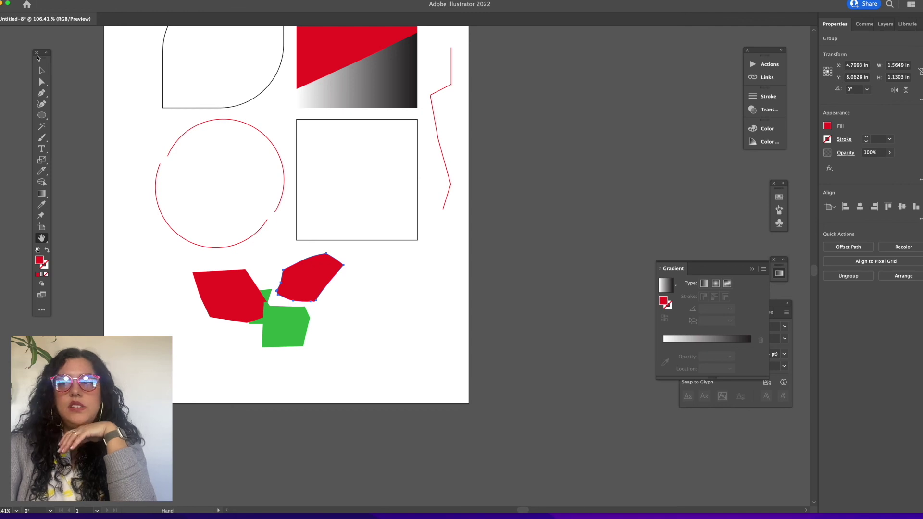
# Step: Select all artwork on the artboard and delete it
pyautogui.scroll(1, 85, 76)
pyautogui.scroll(5, 85, 76)
pyautogui.hscroll(-3, 85, 76)
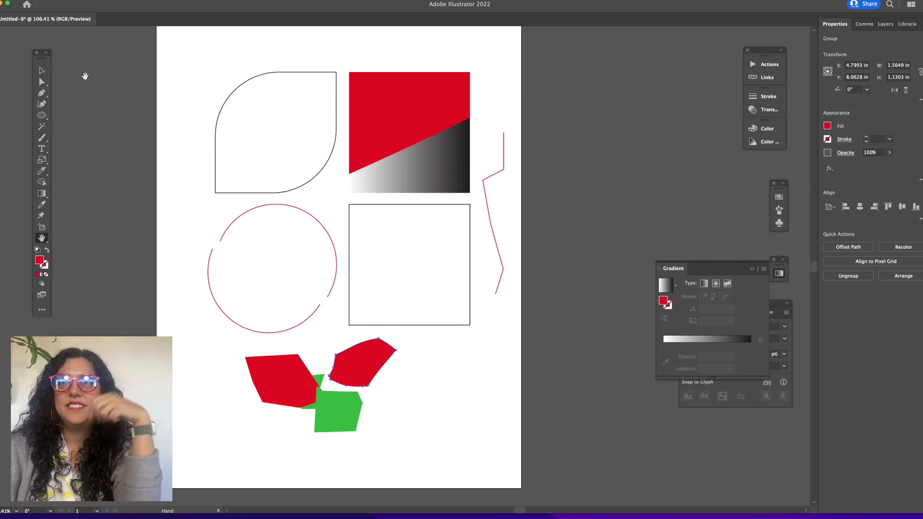
pyautogui.press('v')
pyautogui.press('super+a')
pyautogui.press('BackSpace')
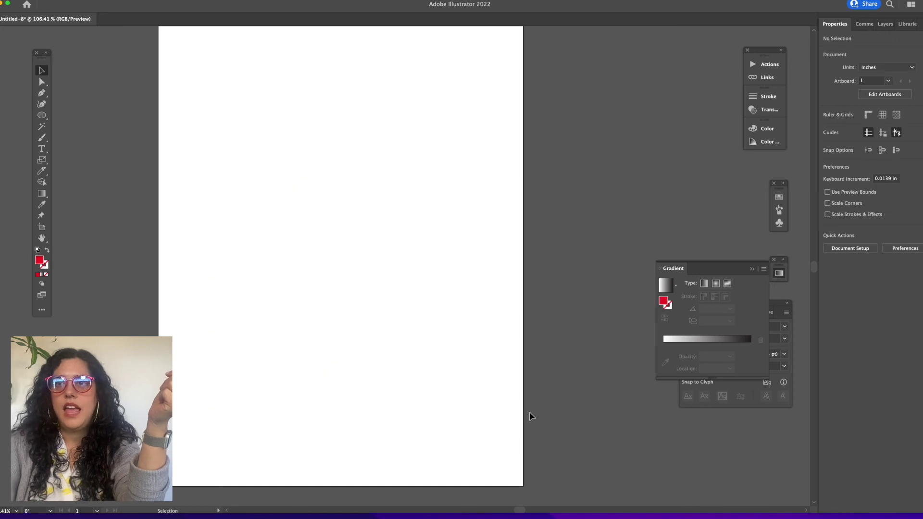